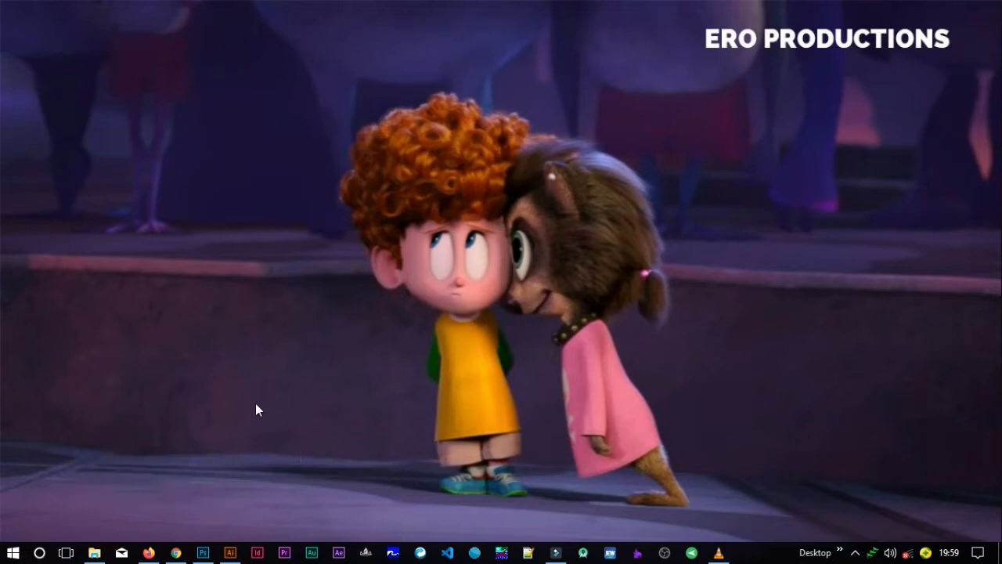
Compare the finished colour grade by toggling Group 1 on and off and inspecting its adjustment layers
left_click(202, 553)
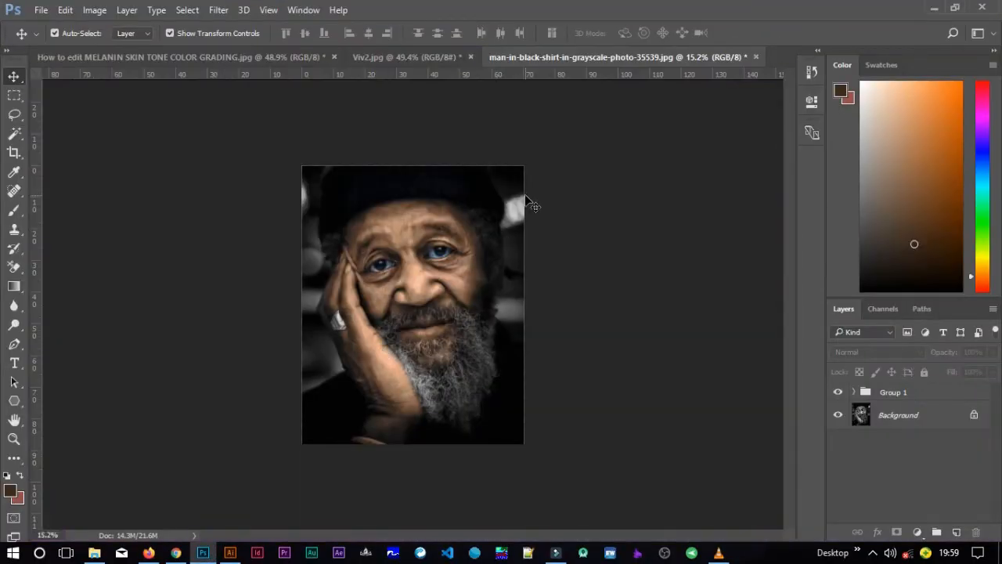
left_click(838, 392)
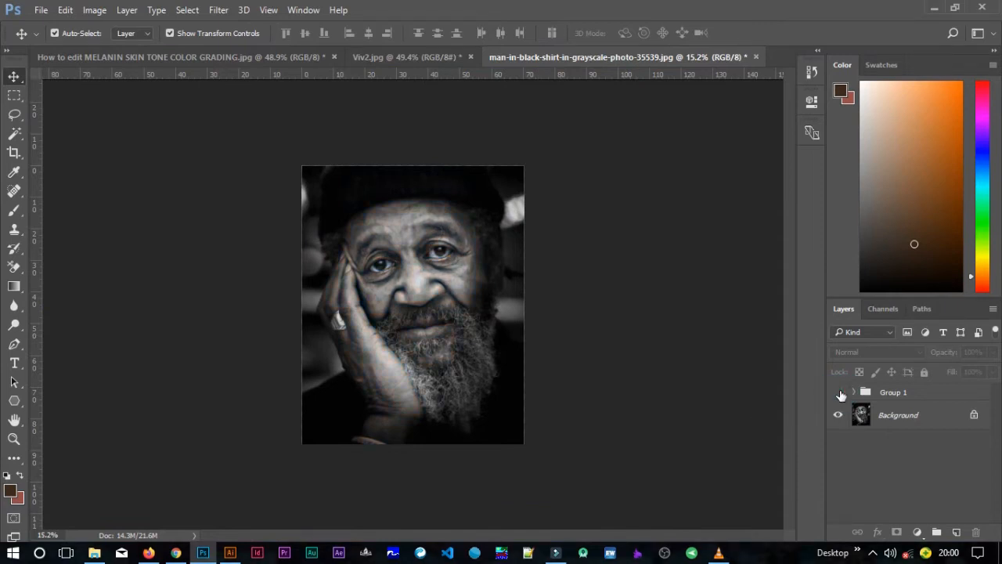
left_click(838, 392)
left_click(838, 393)
left_click(838, 392)
left_click(852, 391)
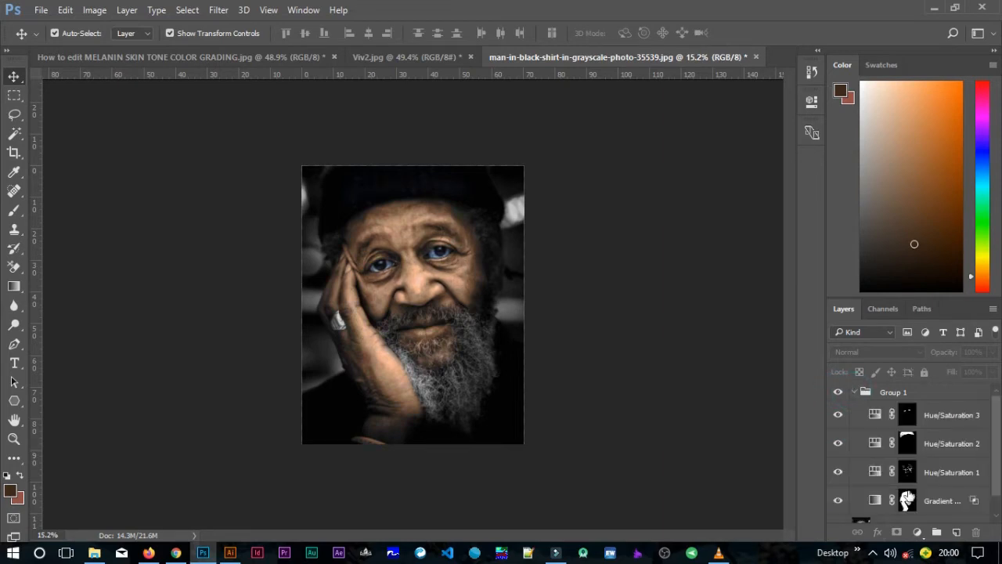
scroll(937, 443, "down", 1)
scroll(936, 443, "up", 1)
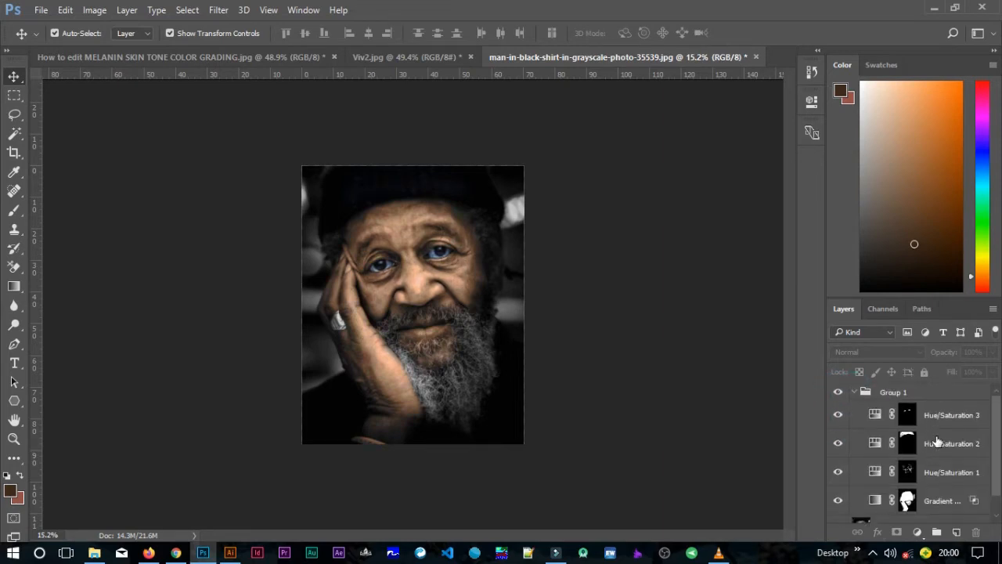
left_click(854, 391)
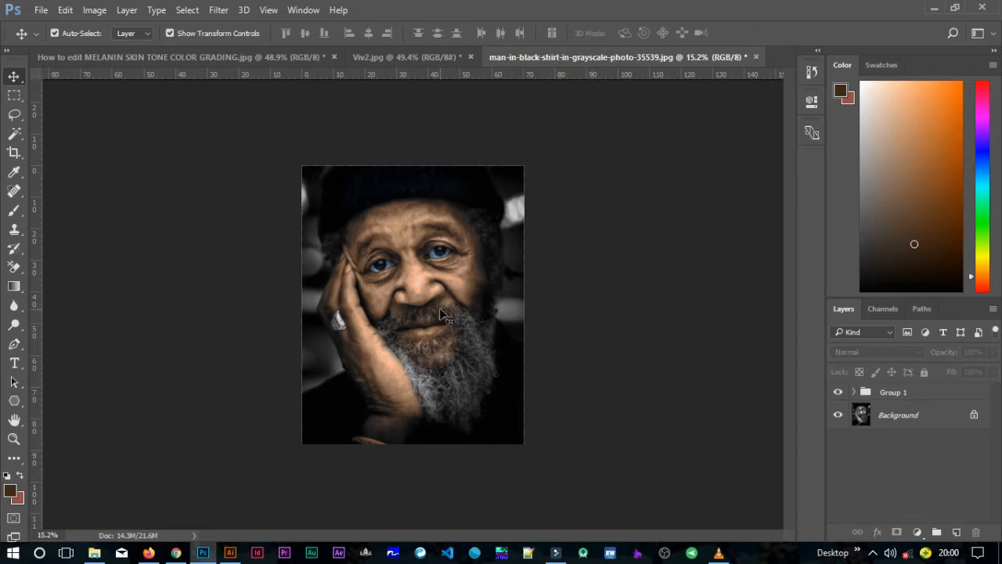
Delete Group 1 together with all its adjustment layers
scroll(415, 291, "up", 1)
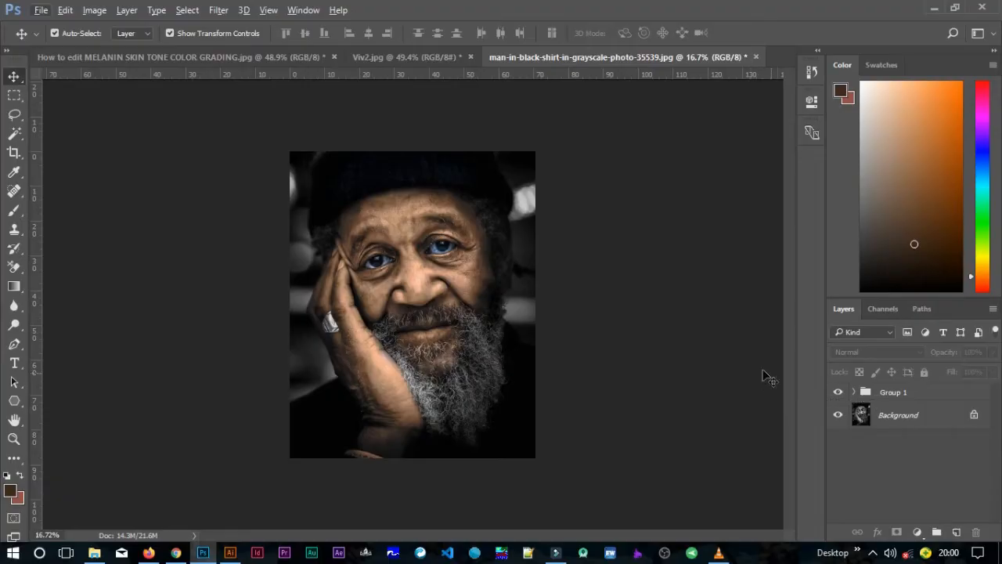
left_click_drag(888, 394, 975, 532)
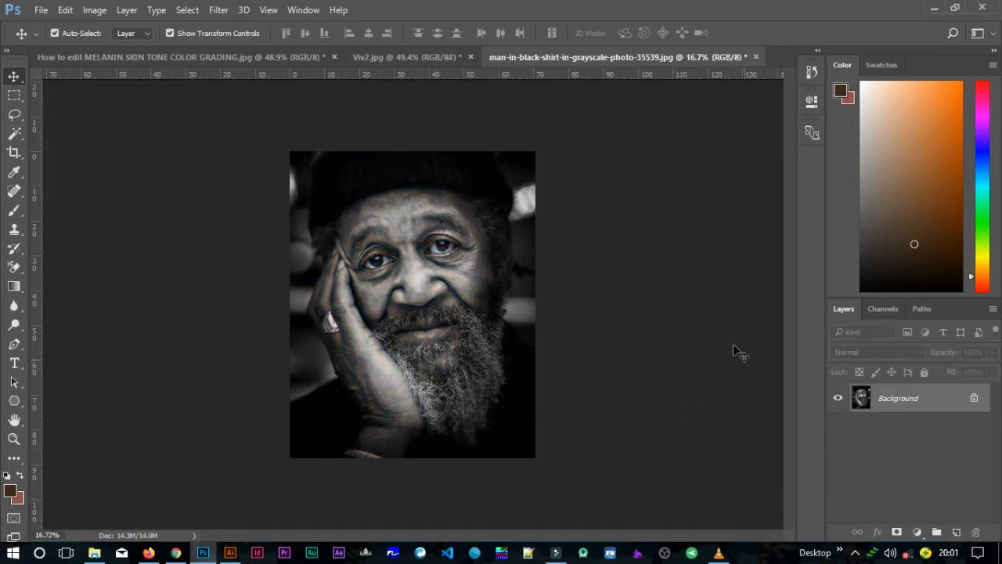
left_click_drag(892, 411, 957, 531)
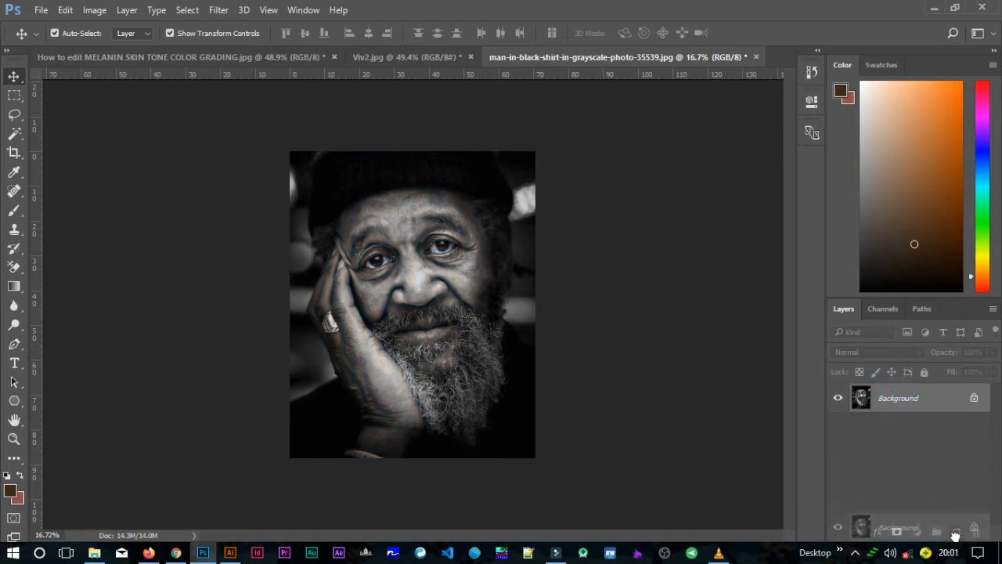
left_click(874, 475)
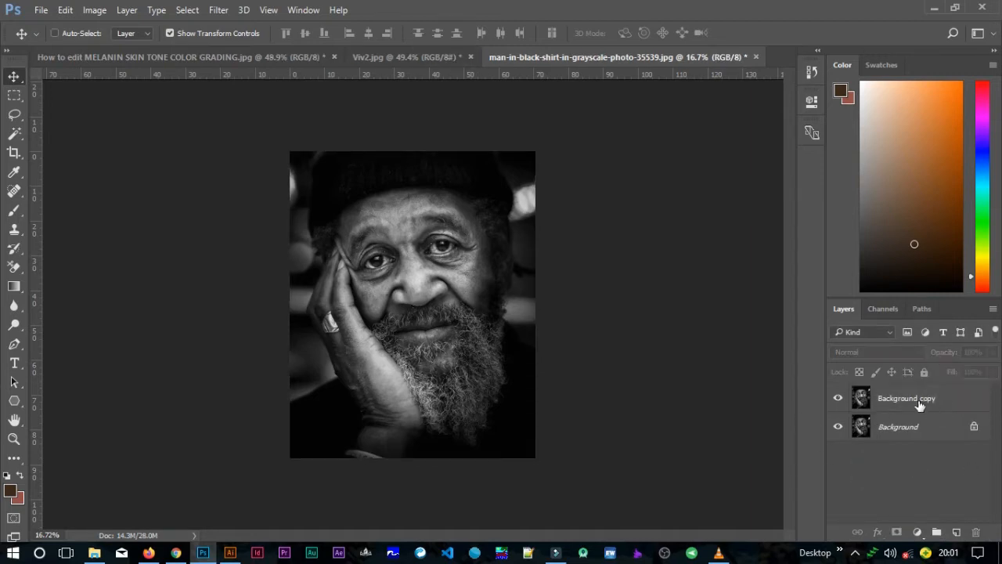
key("ctrl+z")
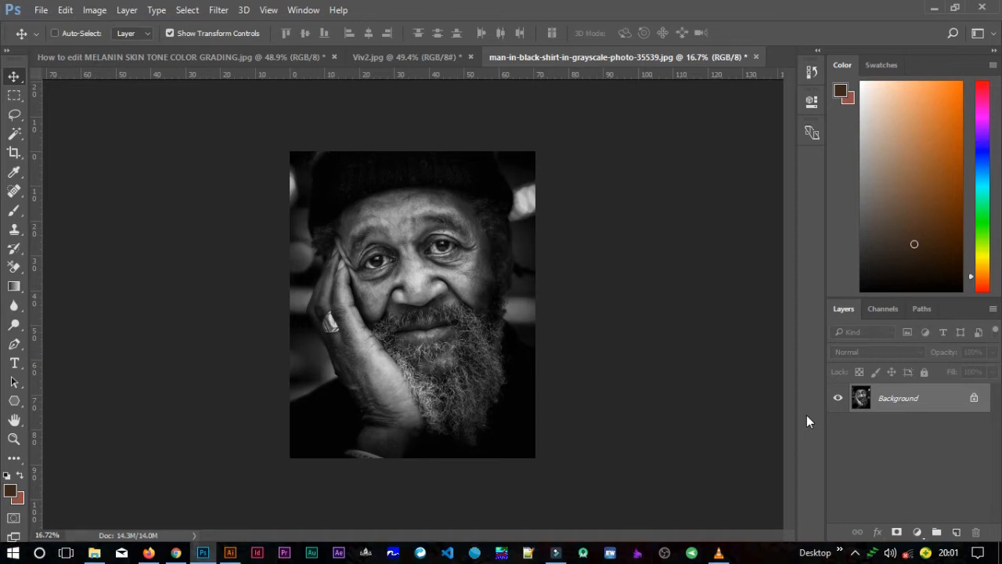
key("ctrl+j")
left_click(913, 406)
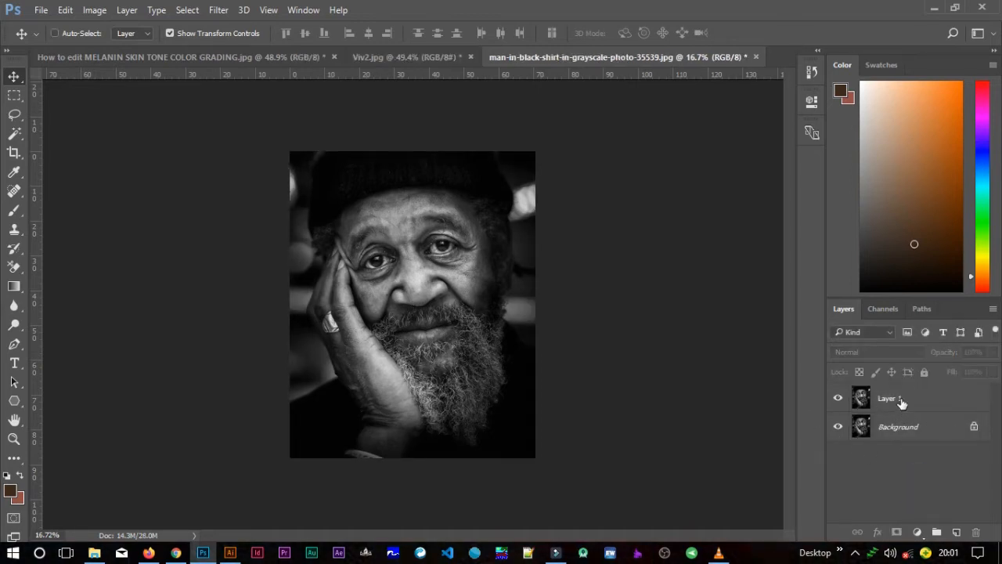
key("ctrl+z")
Duplicate the Background layer as a new layer named Edit
right_click(897, 403)
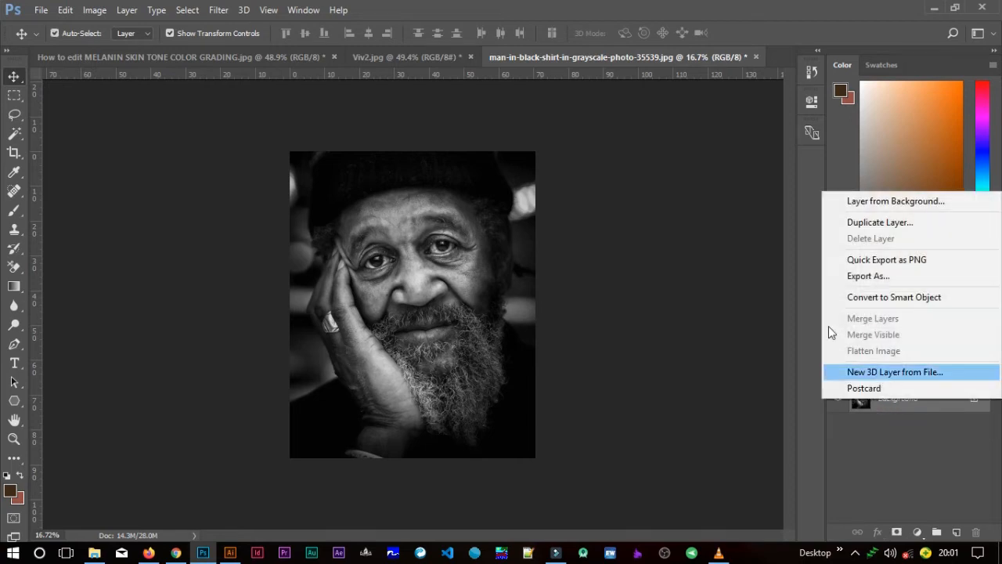
left_click(881, 223)
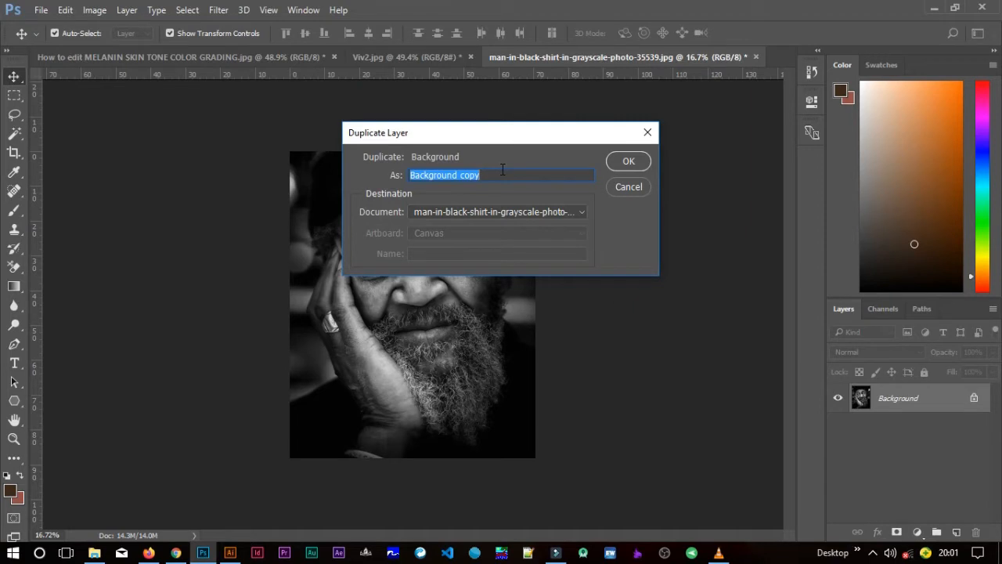
type("Edit")
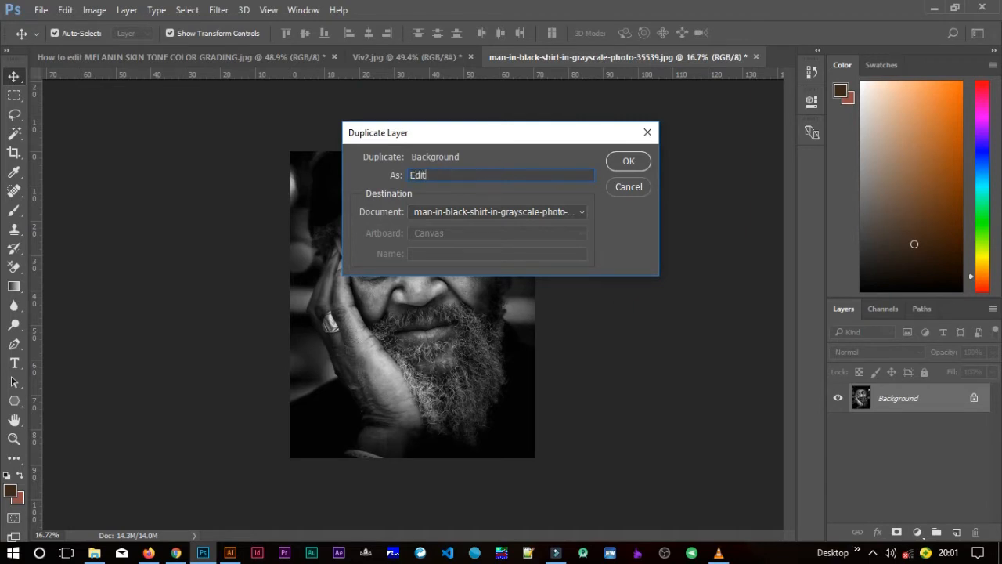
left_click(610, 166)
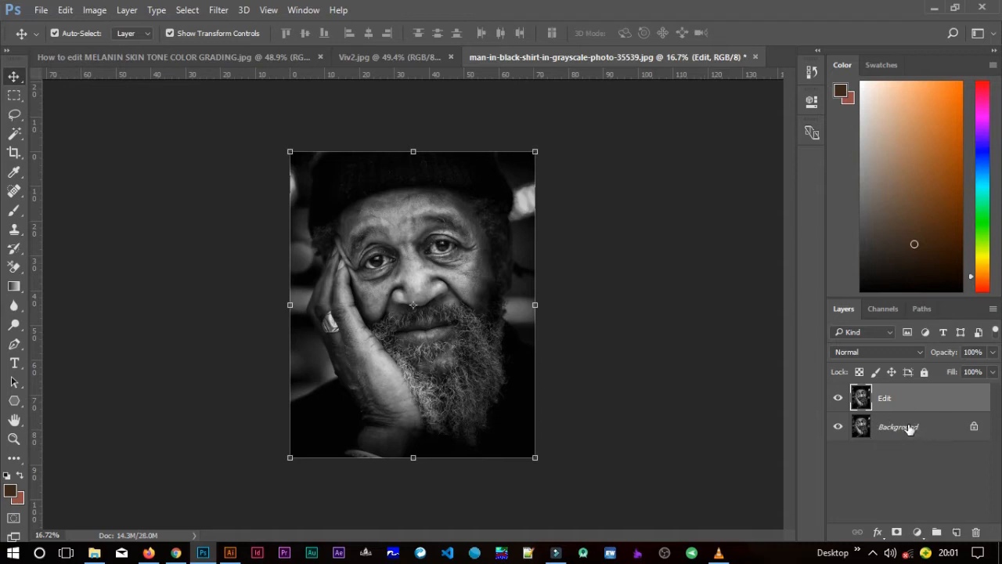
left_click_drag(908, 426, 957, 532)
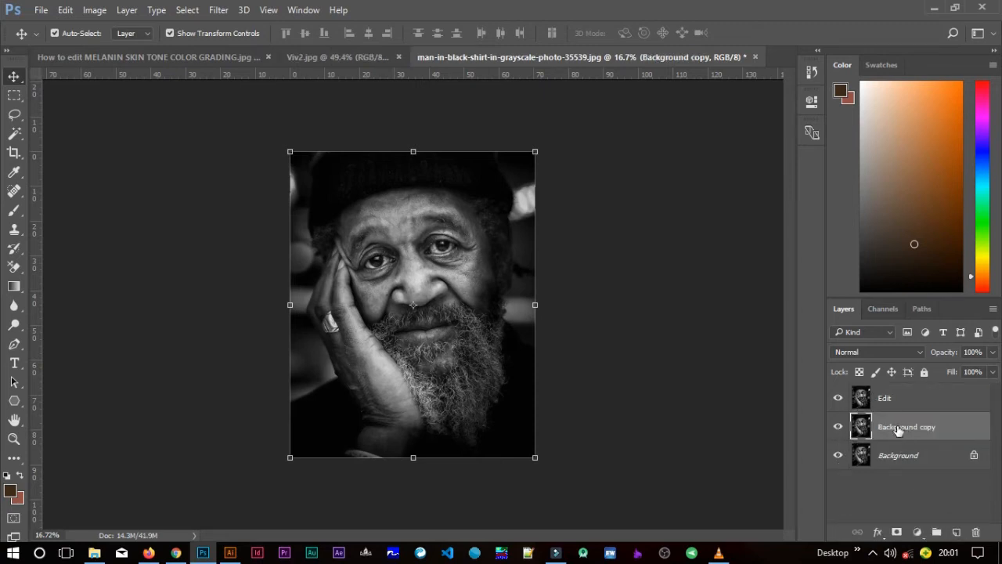
left_click_drag(894, 429, 976, 532)
left_click(886, 394)
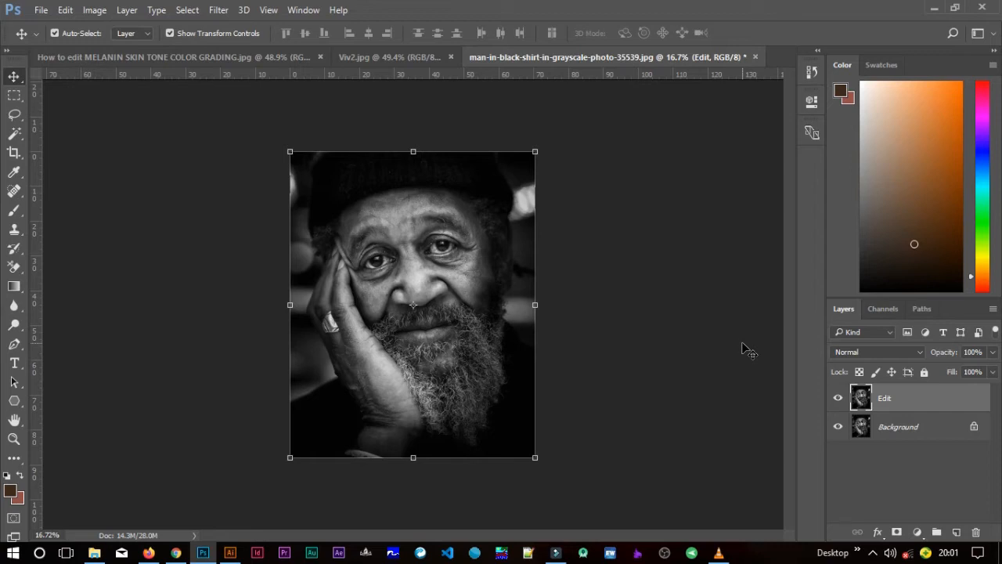
Place pexels-photo-3205230 from Downloads into the document, scaled to about 135% and moved over the left side
left_click(92, 553)
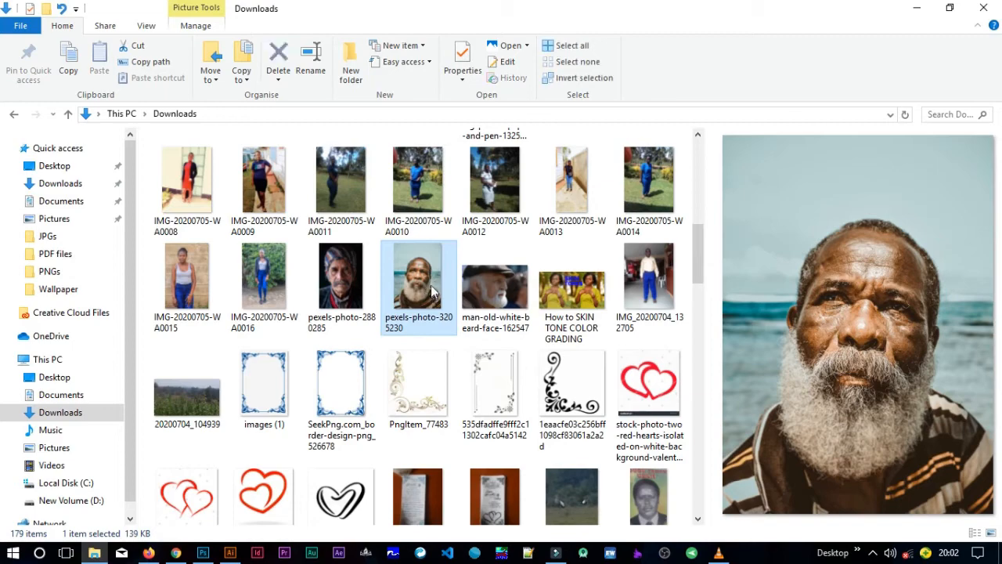
left_click_drag(412, 299, 344, 251)
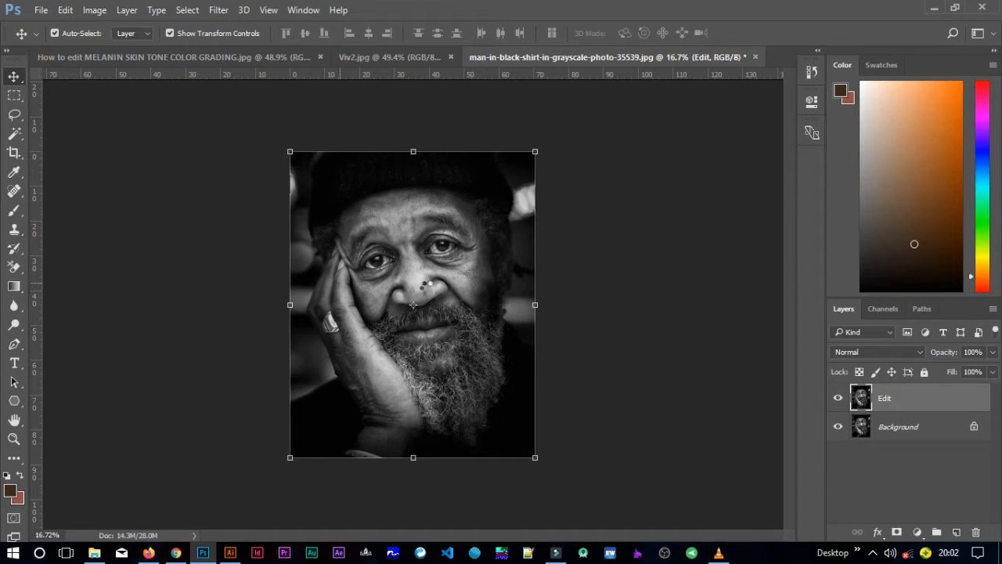
key("ctrl+t")
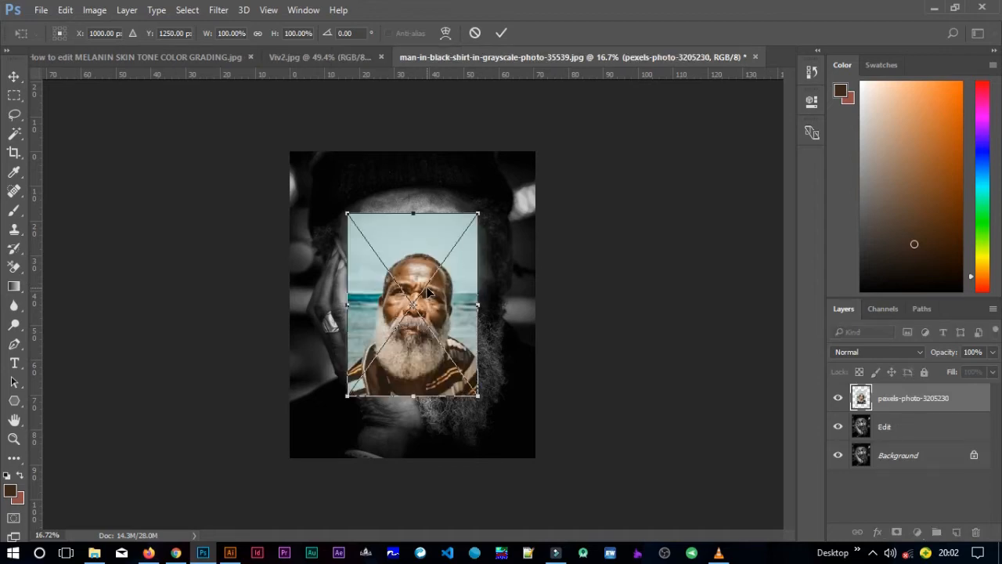
left_click_drag(476, 397, 524, 462)
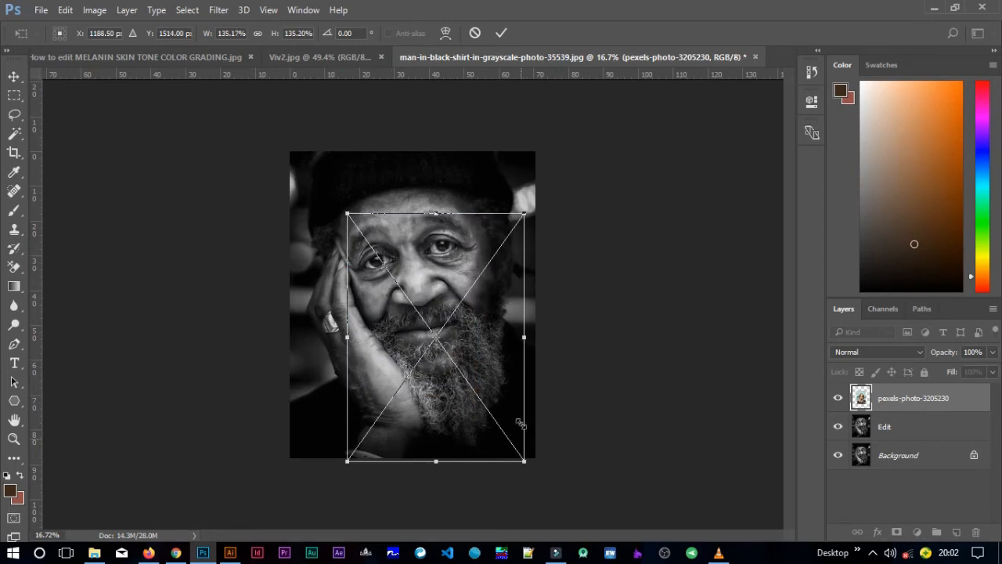
left_click_drag(474, 314, 407, 277)
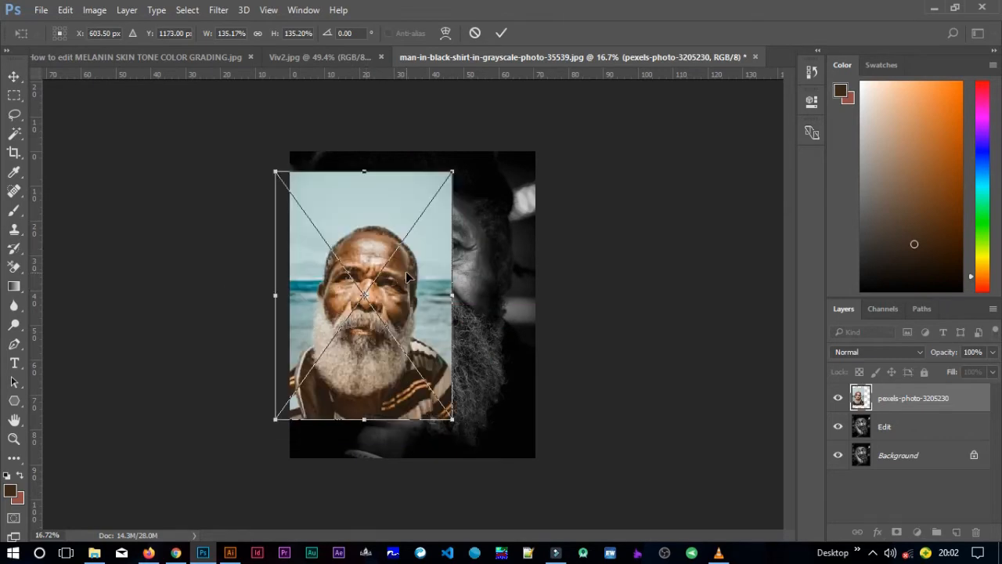
left_click(501, 32)
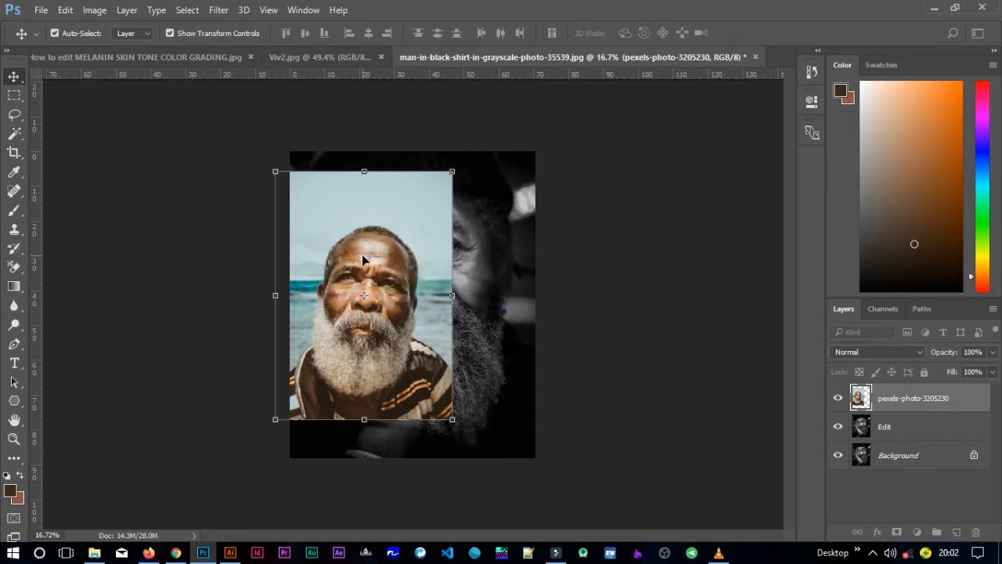
Lasso the face in the placed photo and copy the selection onto its own layer
left_click(112, 201)
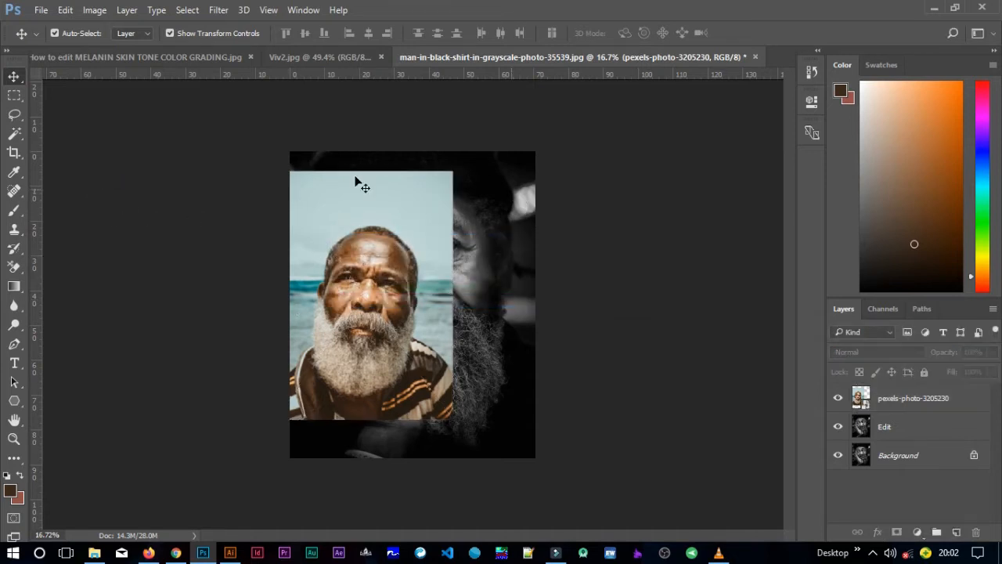
left_click(15, 114)
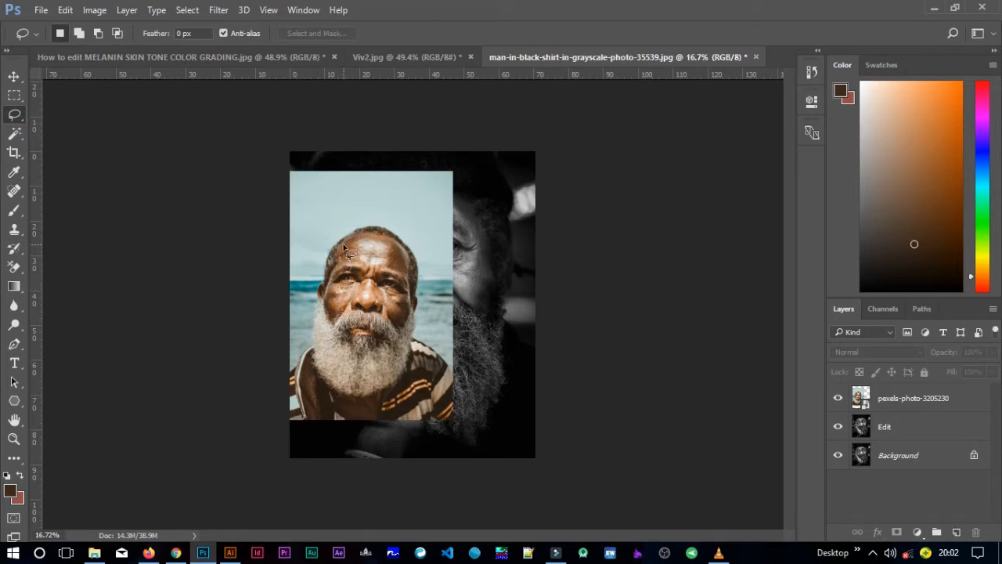
mouse_move(342, 245)
left_mouse_down()
mouse_move(327, 267)
mouse_move(326, 309)
mouse_move(352, 346)
mouse_move(374, 347)
mouse_move(411, 312)
mouse_move(418, 268)
mouse_move(366, 232)
mouse_move(342, 245)
left_mouse_up()
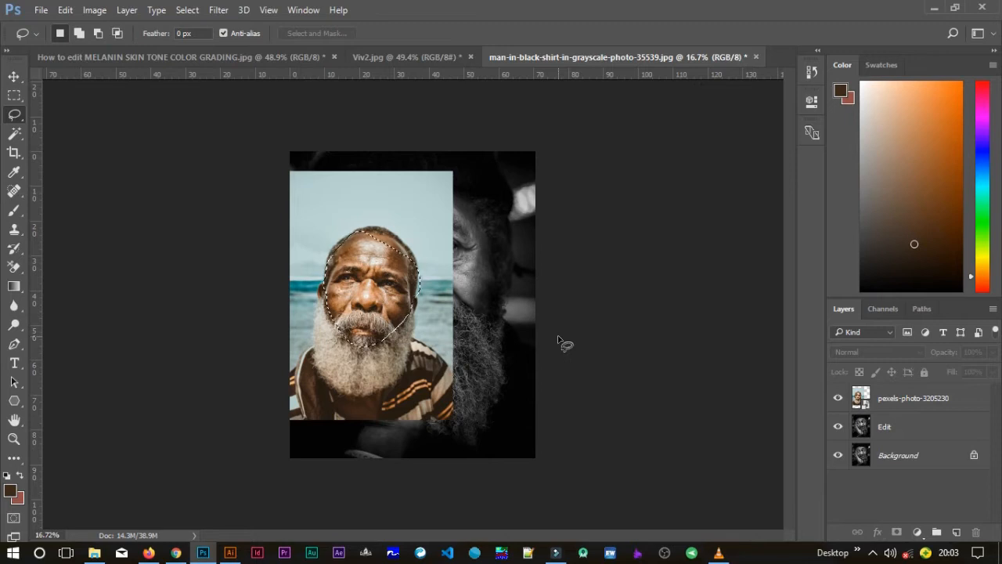
key("ctrl+j")
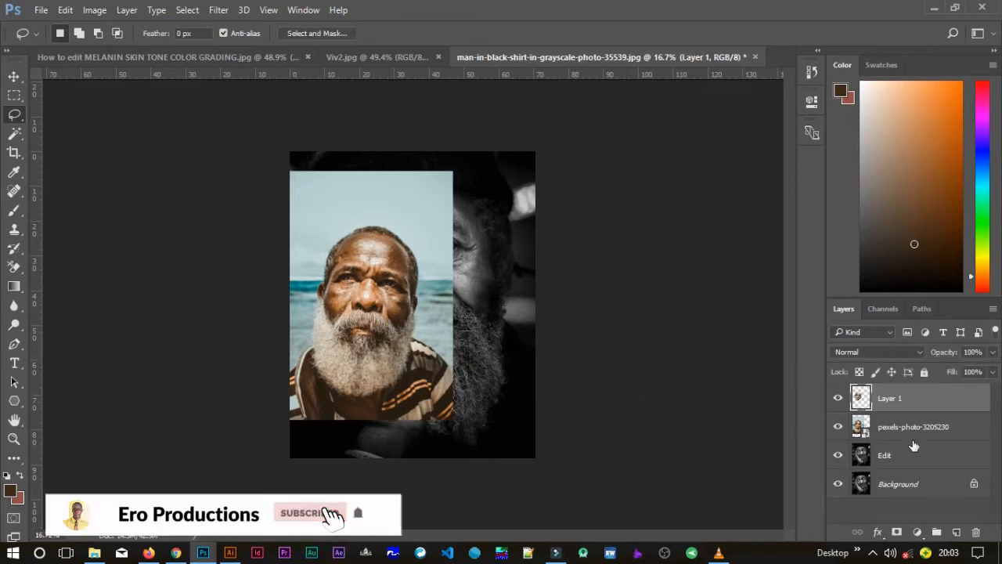
Delete the placed photo layer and move the face cutout further left over the portrait
left_click_drag(908, 433, 991, 544)
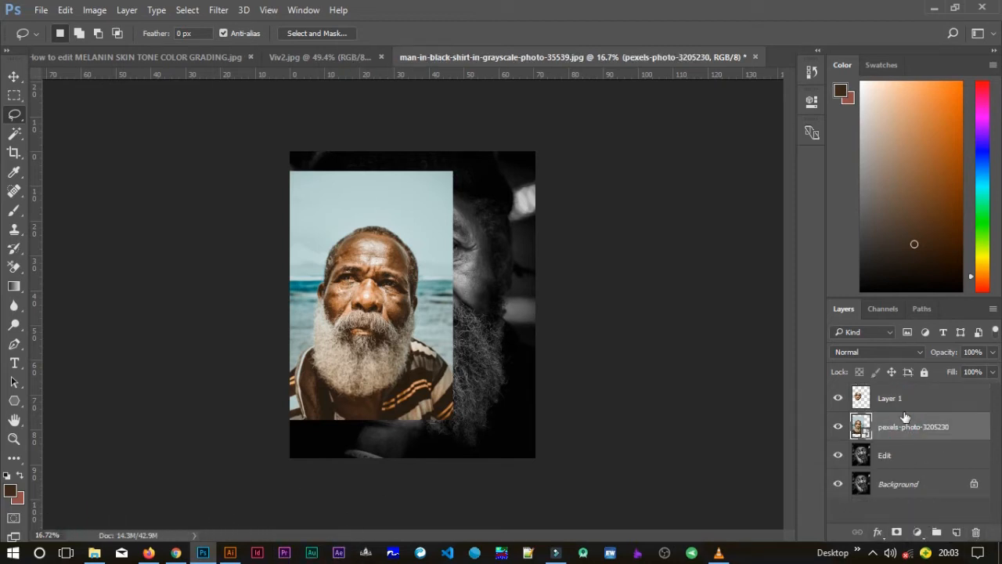
left_click_drag(904, 431, 975, 532)
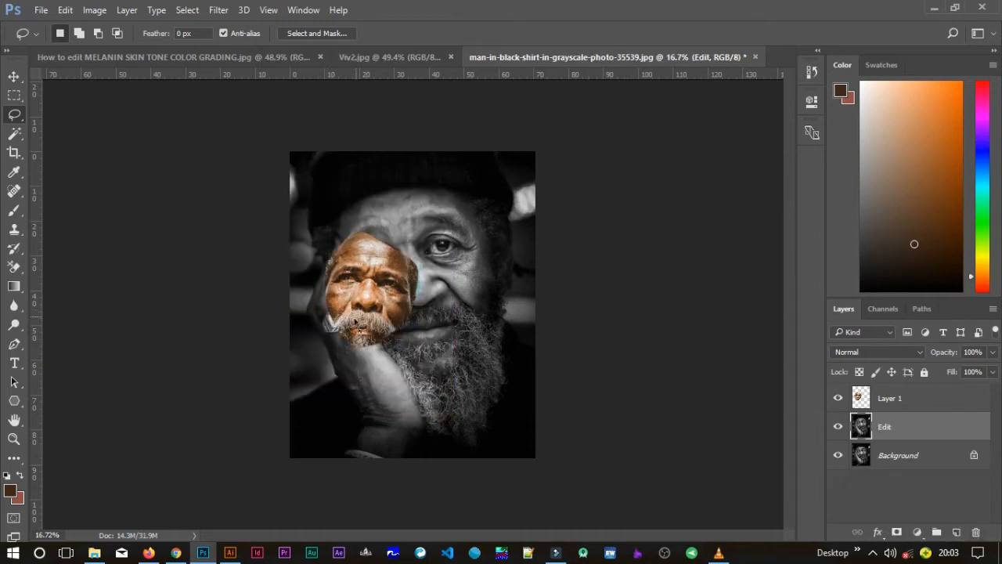
key("v")
scroll(371, 312, "up", 4)
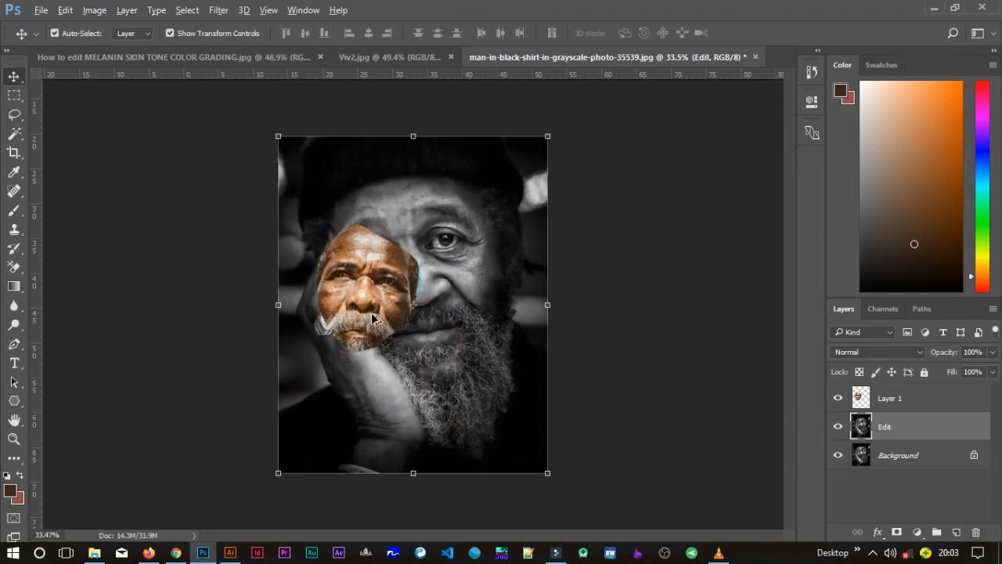
scroll(371, 312, "up", 2)
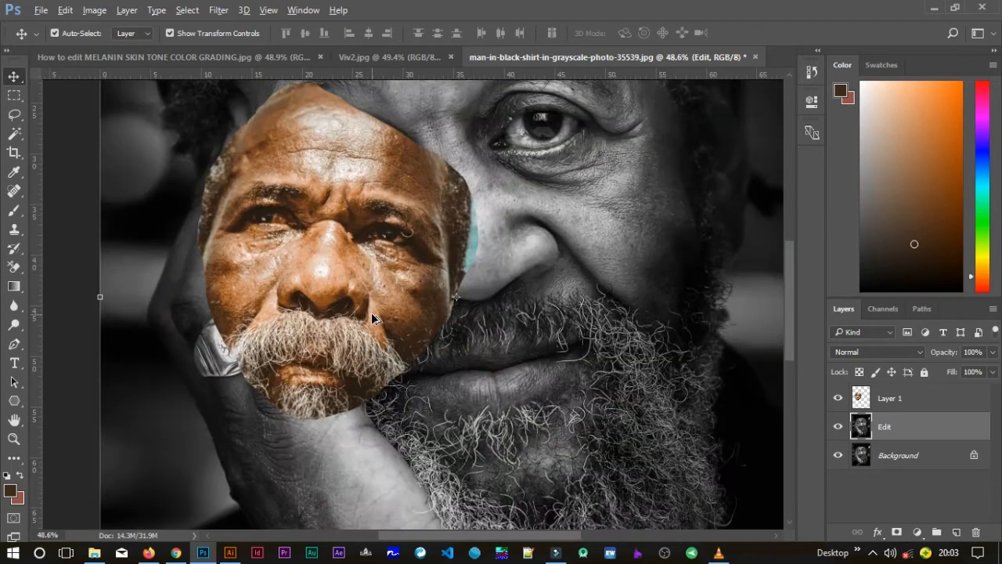
left_click_drag(405, 182, 327, 186)
Select the face cutout layer and add a new empty layer above it
left_click(501, 290)
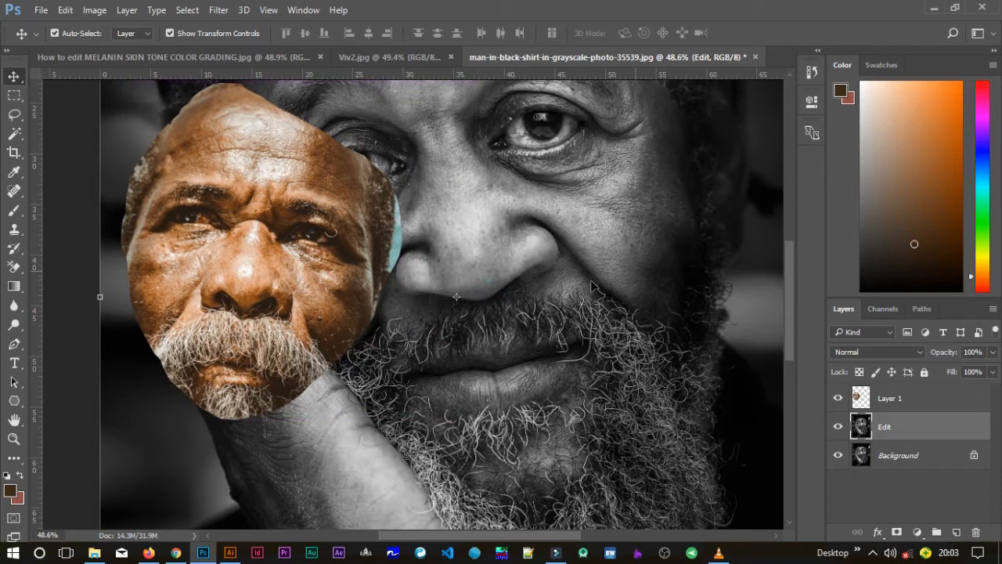
left_click(921, 397)
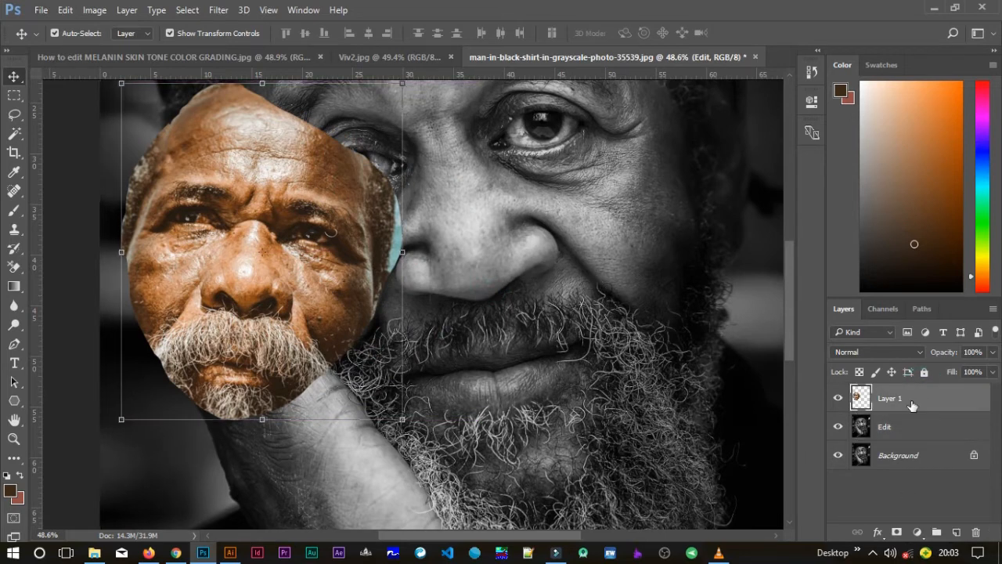
left_click(955, 533)
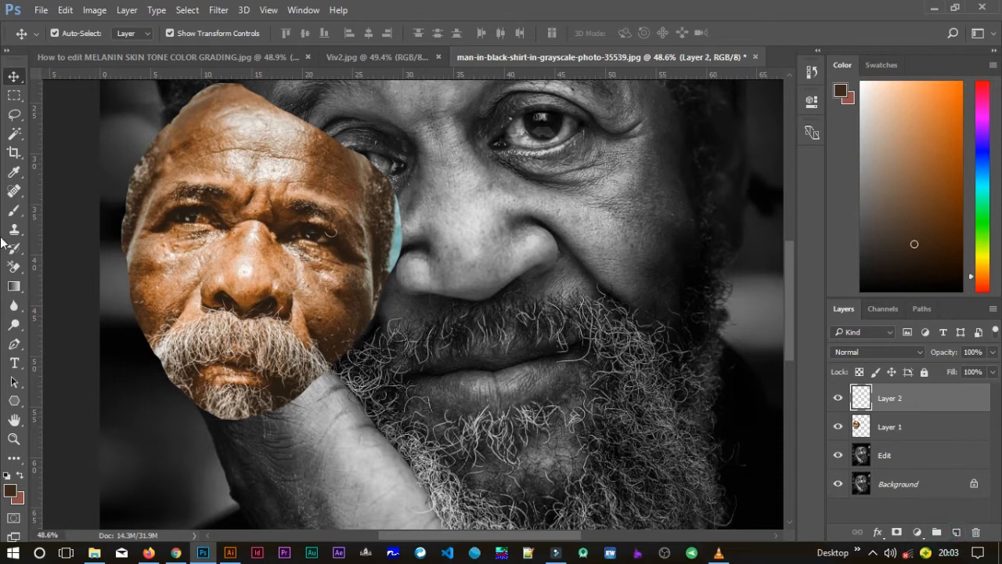
Pick the Eyedropper tool with a 5 by 5 Average sample size
left_click(14, 172)
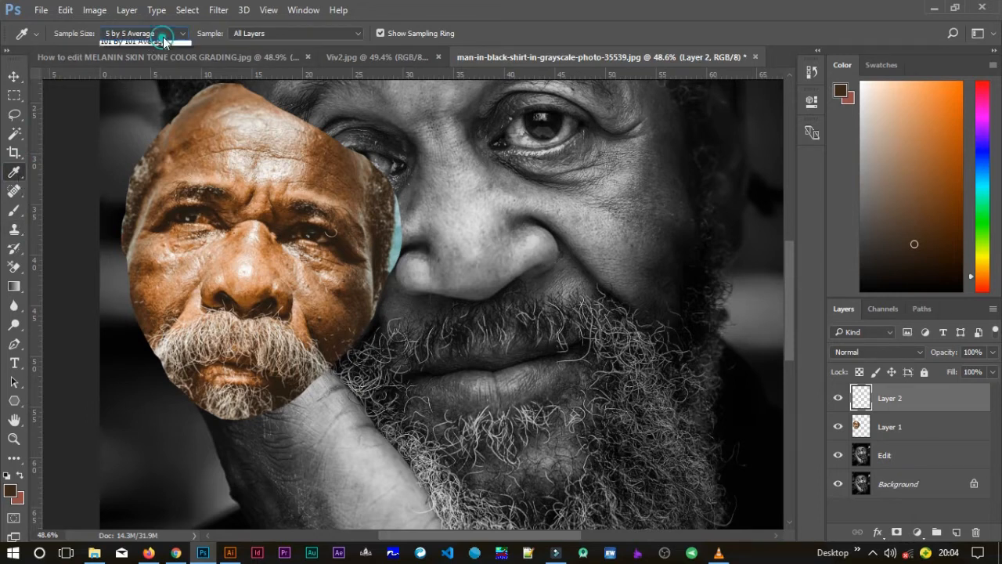
left_click(162, 34)
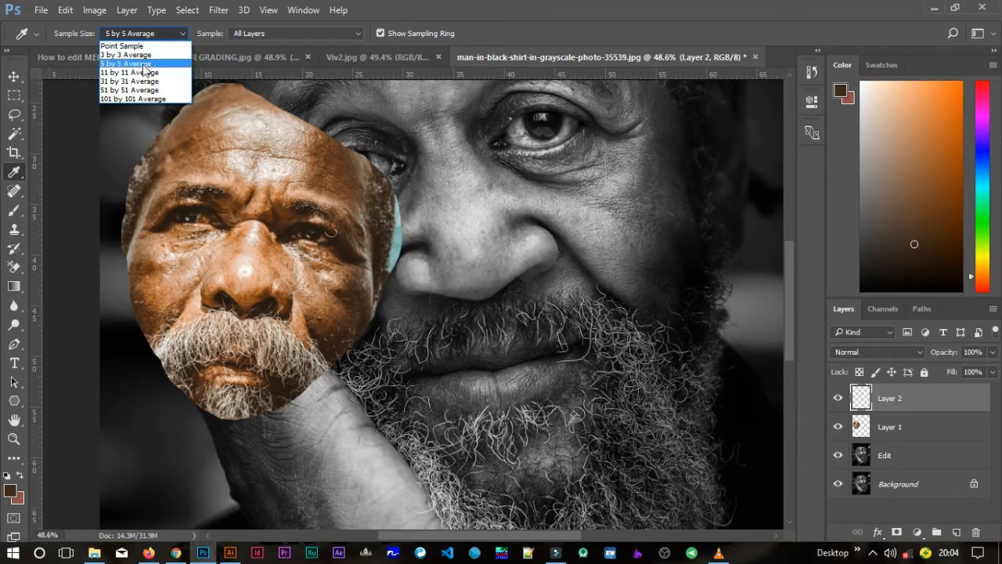
left_click(144, 64)
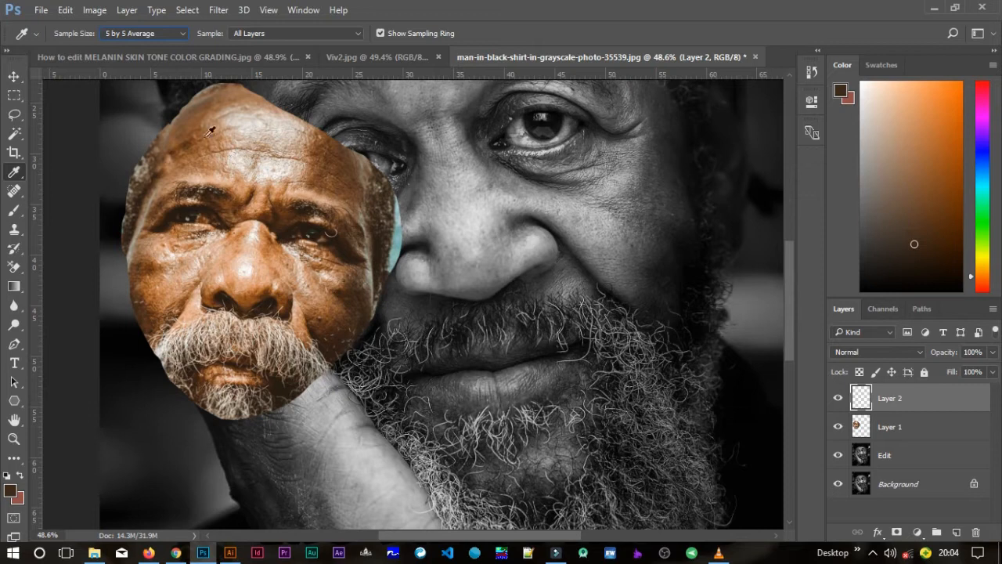
left_click(139, 33)
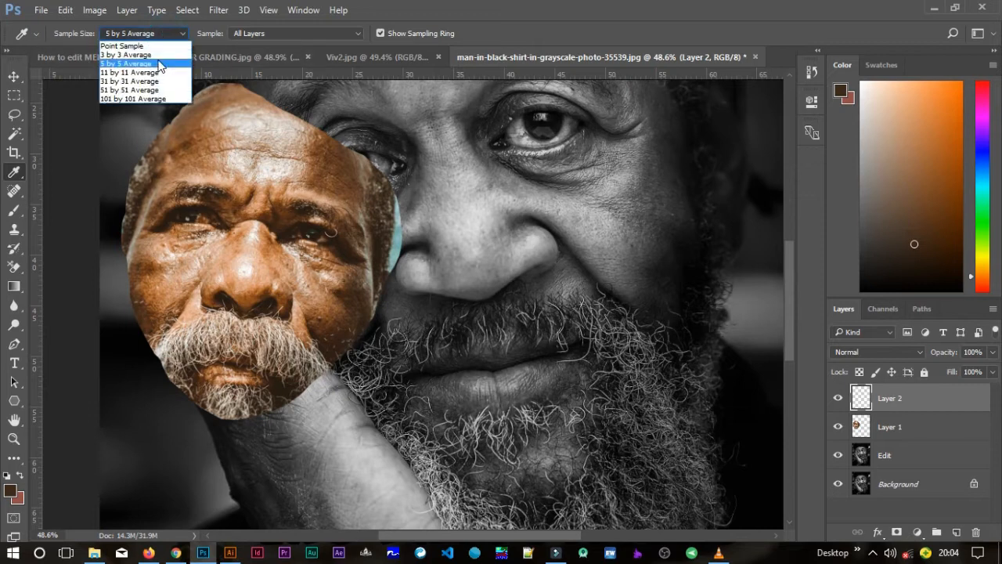
left_click(163, 34)
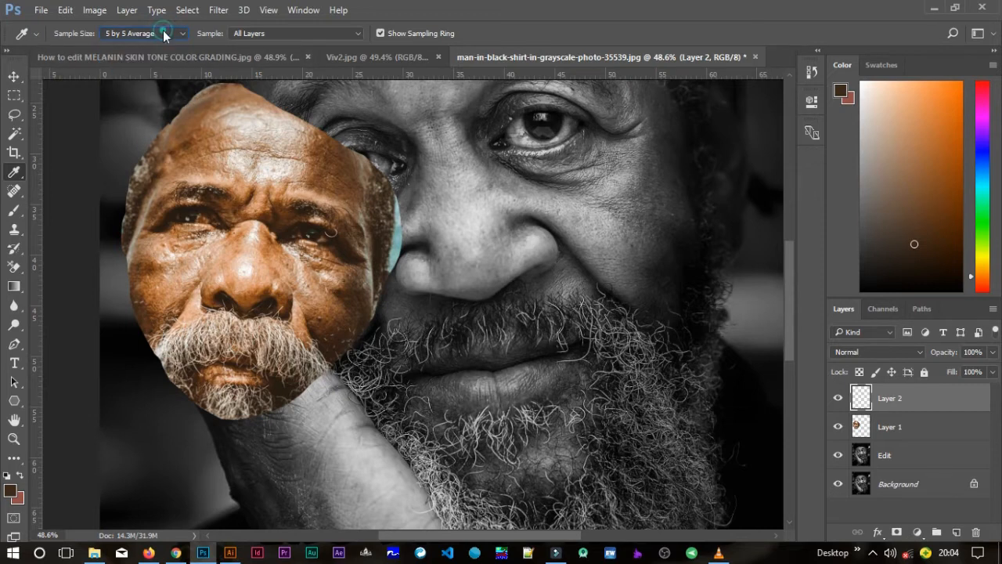
Set the Eyedropper to sample All Layers
left_click(286, 36)
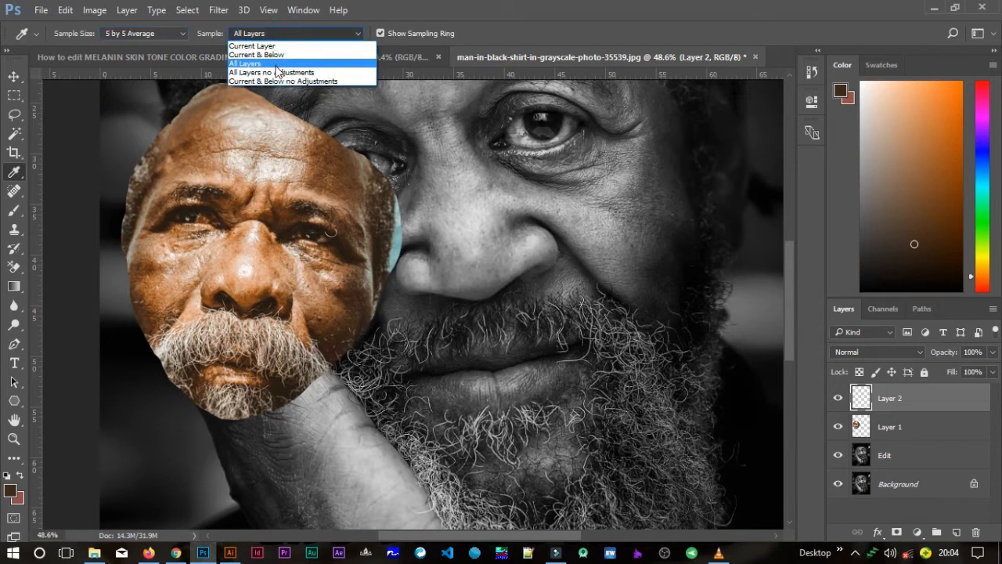
left_click(276, 65)
left_click(274, 35)
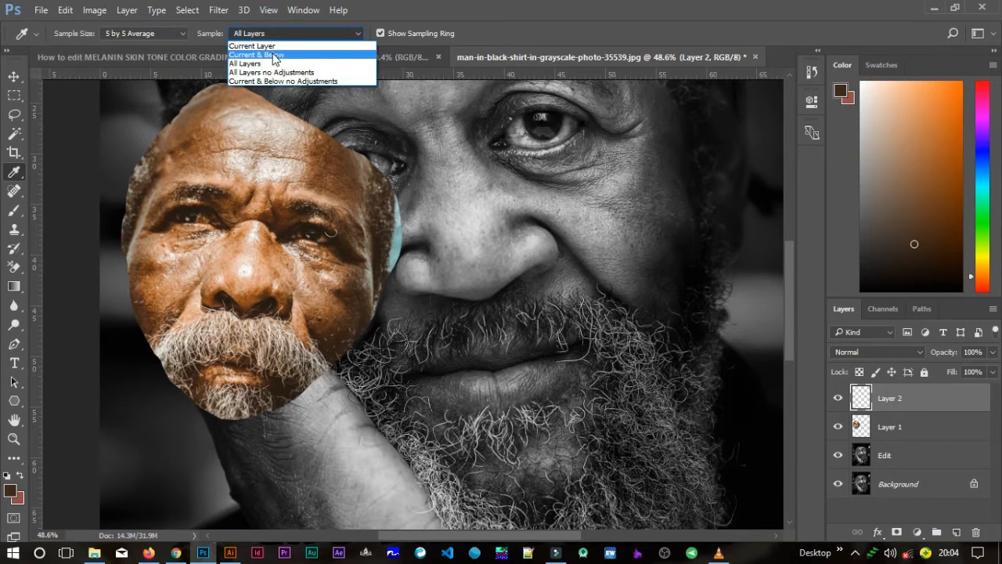
left_click(270, 54)
left_click(279, 34)
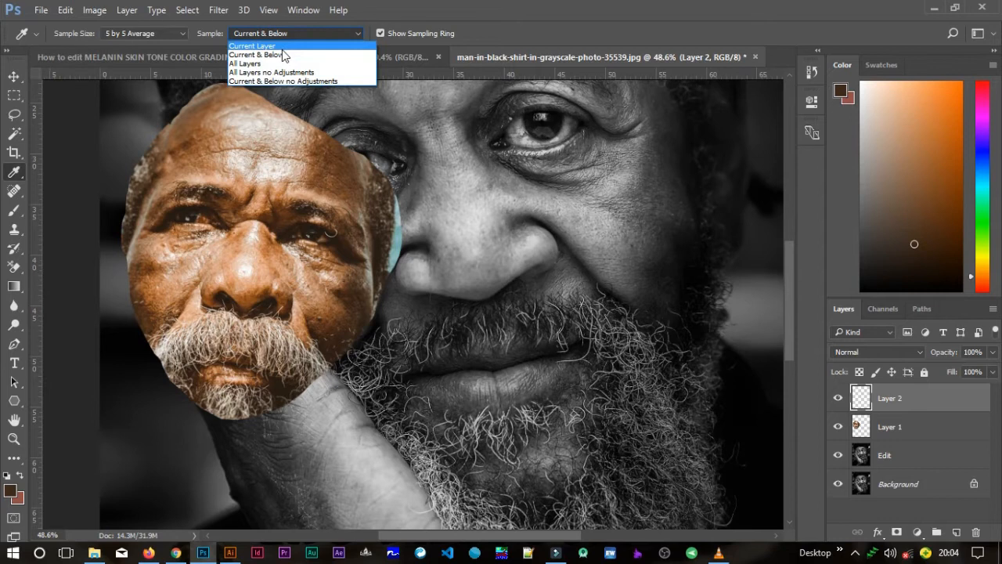
left_click(283, 48)
left_click(288, 34)
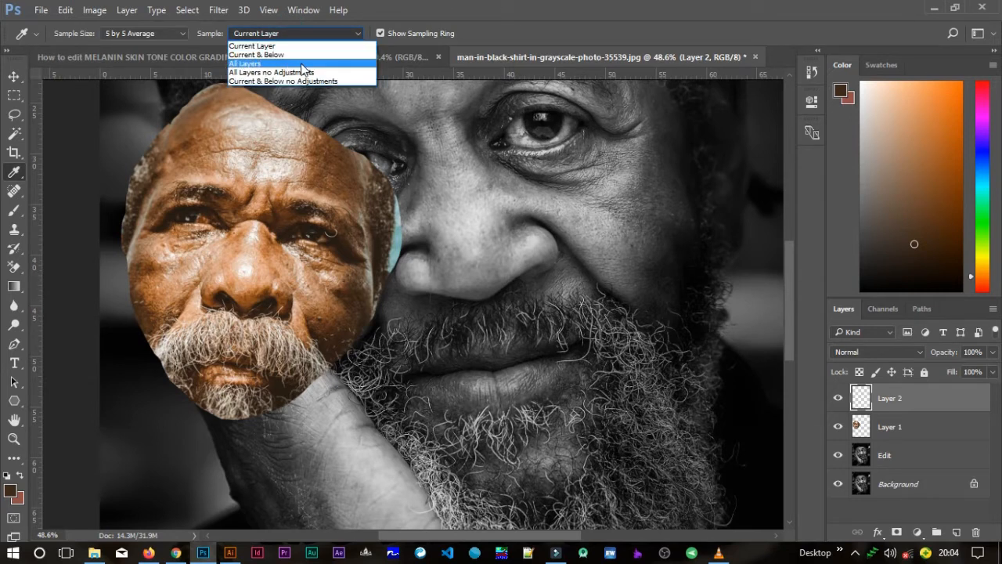
left_click(302, 64)
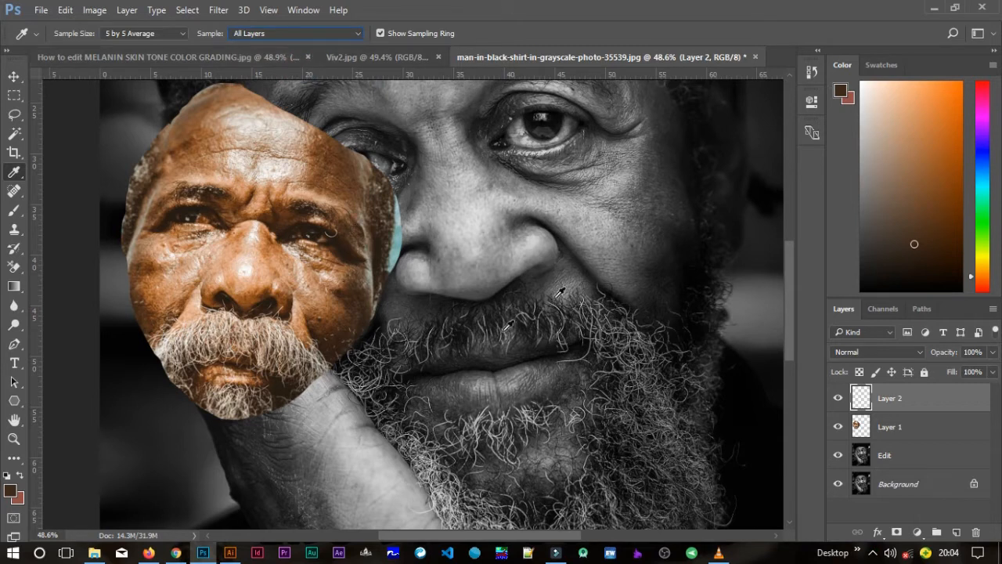
Sample a dark brown skin tone from the face cutout's right edge
left_click(351, 164)
left_click(349, 166)
left_click(342, 171)
left_click(341, 173)
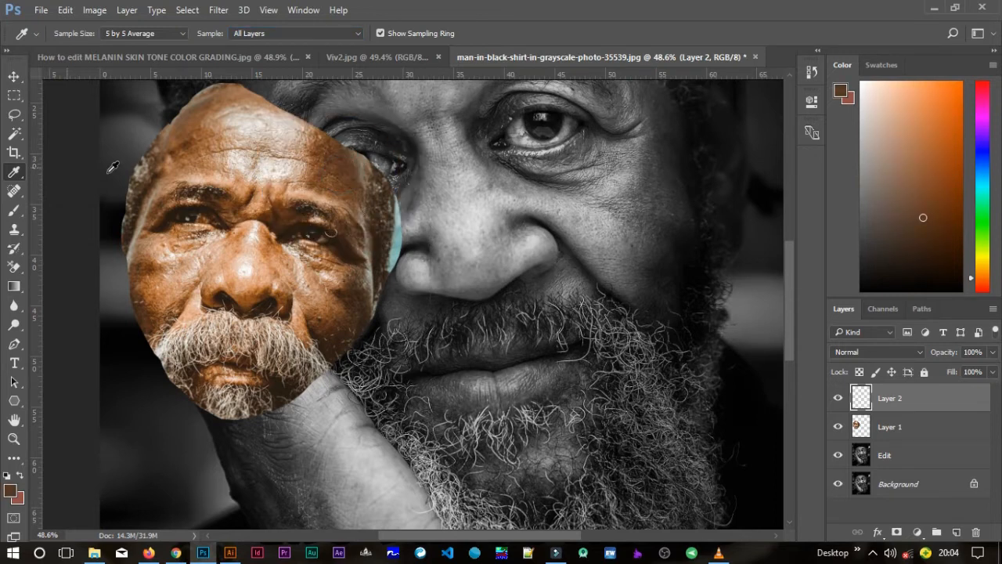
Paint a horizontal swatch stroke across the portrait's nose bridge with the soft 80 px brush
left_click(15, 209)
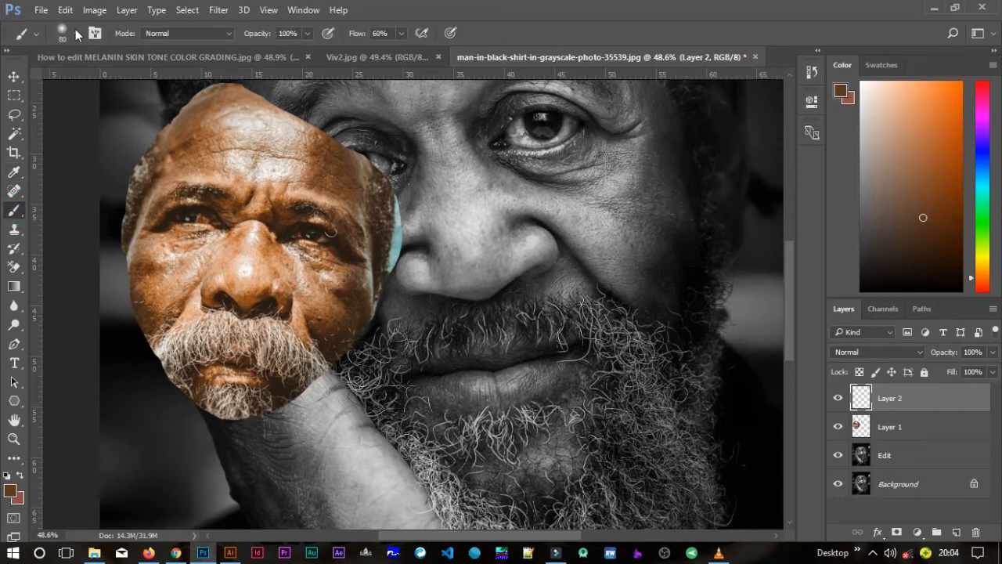
left_click(66, 33)
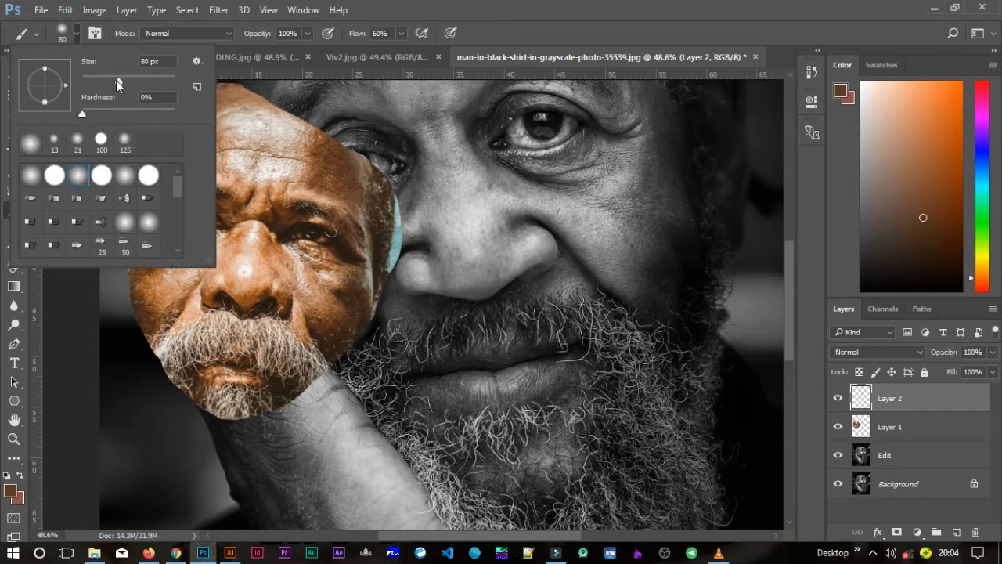
left_click(78, 34)
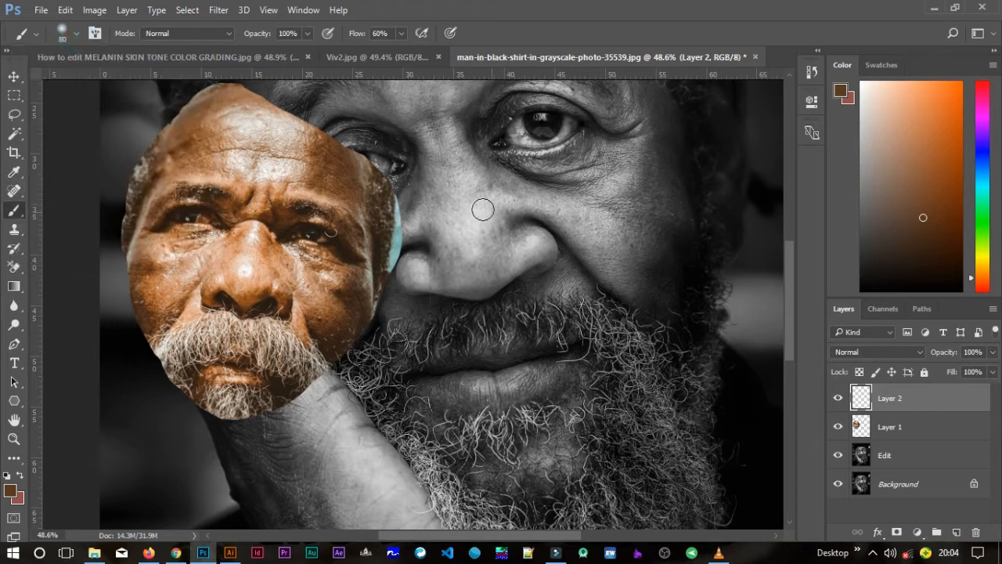
mouse_move(579, 205)
left_mouse_down()
mouse_move(492, 206)
mouse_move(533, 218)
mouse_move(488, 225)
mouse_move(511, 215)
mouse_move(576, 219)
left_mouse_up()
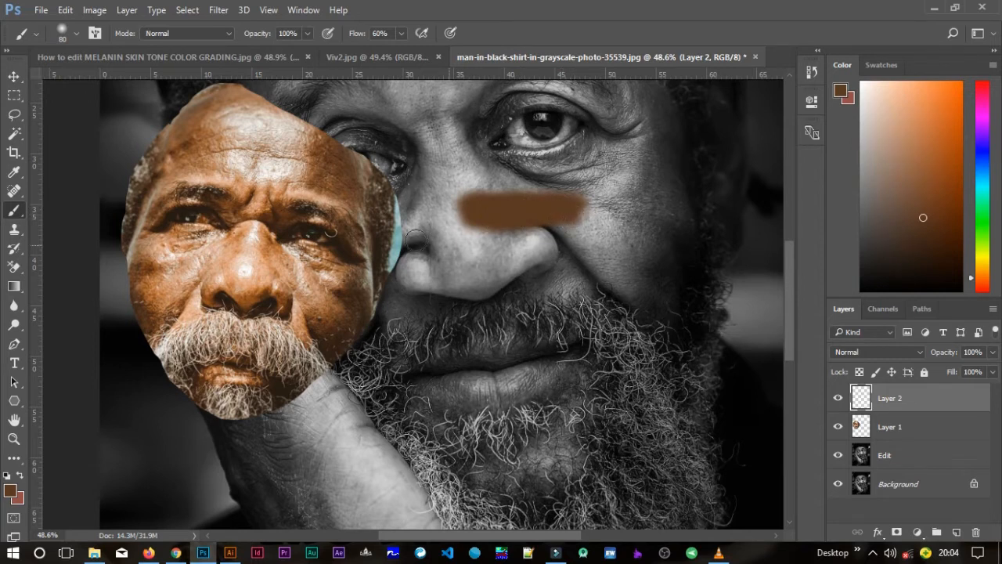
Sample a light tone from the cutout's forehead and paint a second swatch stroke below the first
left_click(14, 172)
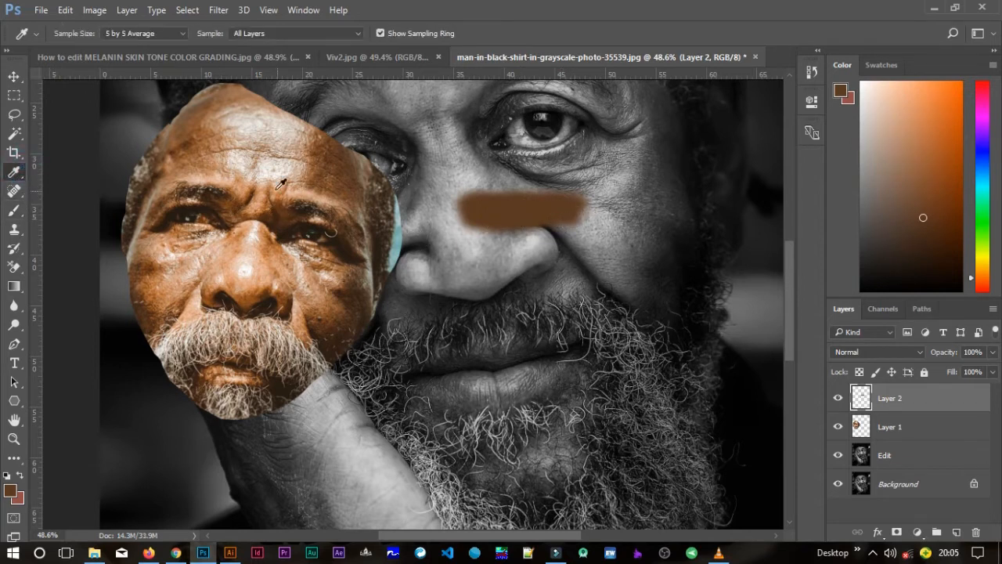
left_click(234, 155)
left_click(232, 156)
left_click(232, 156)
left_click(232, 155)
left_click(232, 155)
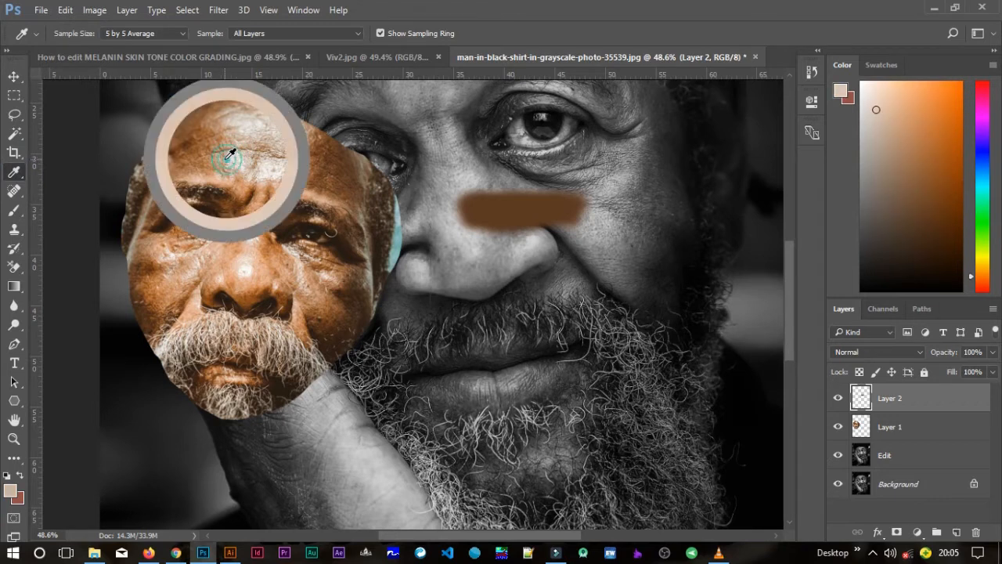
left_click(228, 156)
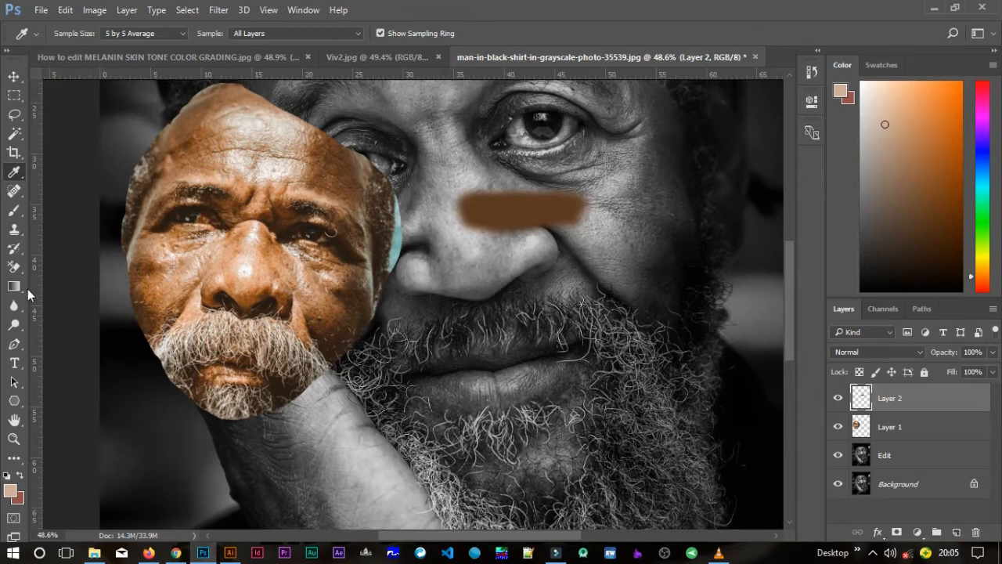
key("b")
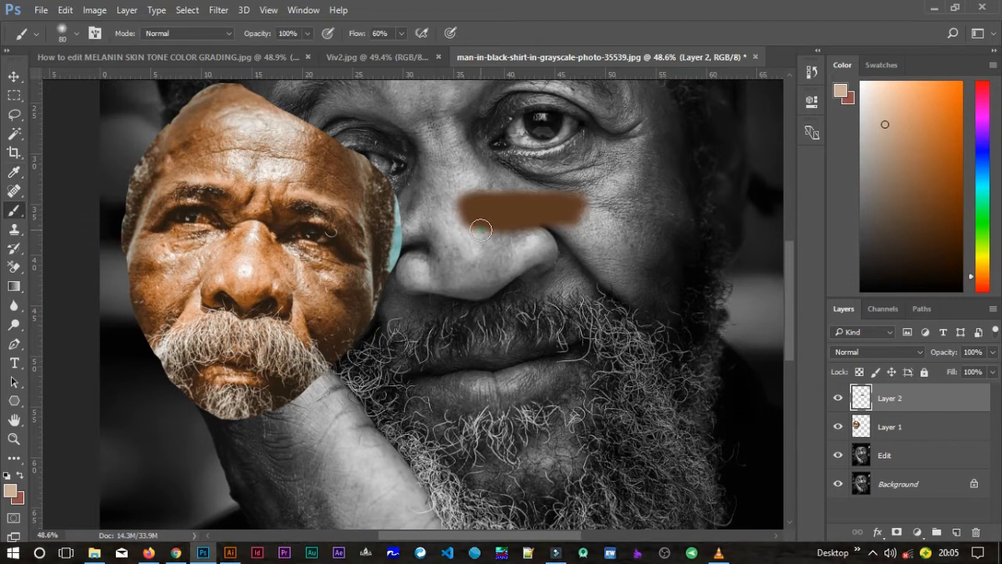
mouse_move(487, 241)
left_mouse_down()
mouse_move(561, 234)
mouse_move(473, 239)
mouse_move(514, 240)
left_mouse_up()
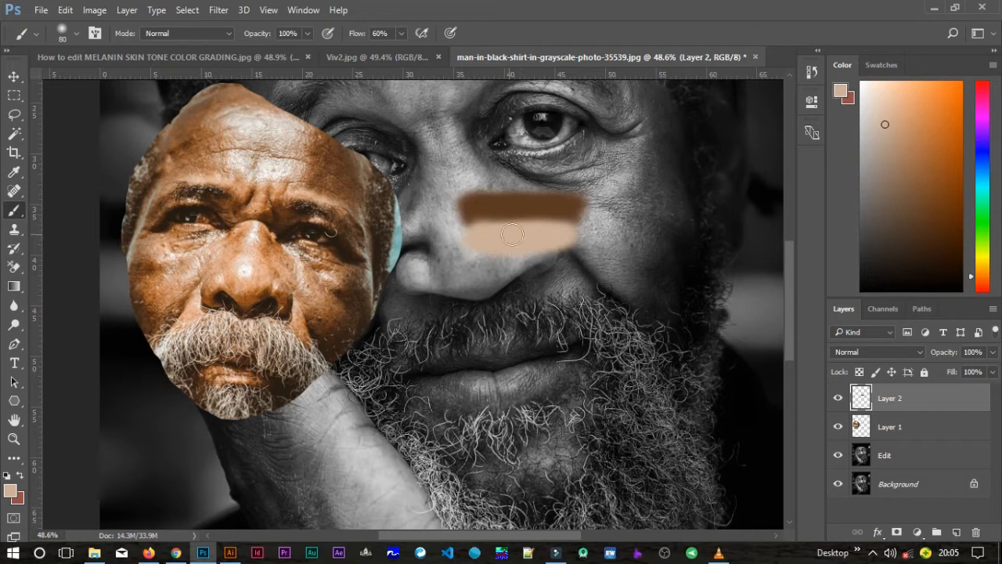
Sample a darker brown from the cutout's cheek edge and paint a third swatch stroke below
left_click(14, 172)
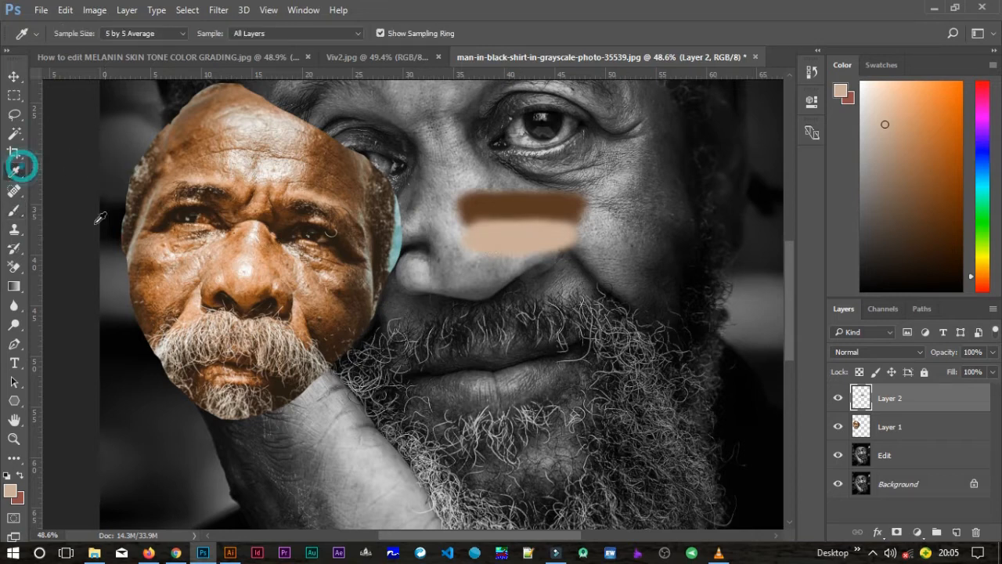
left_click(358, 312)
left_click_drag(359, 312, 360, 311)
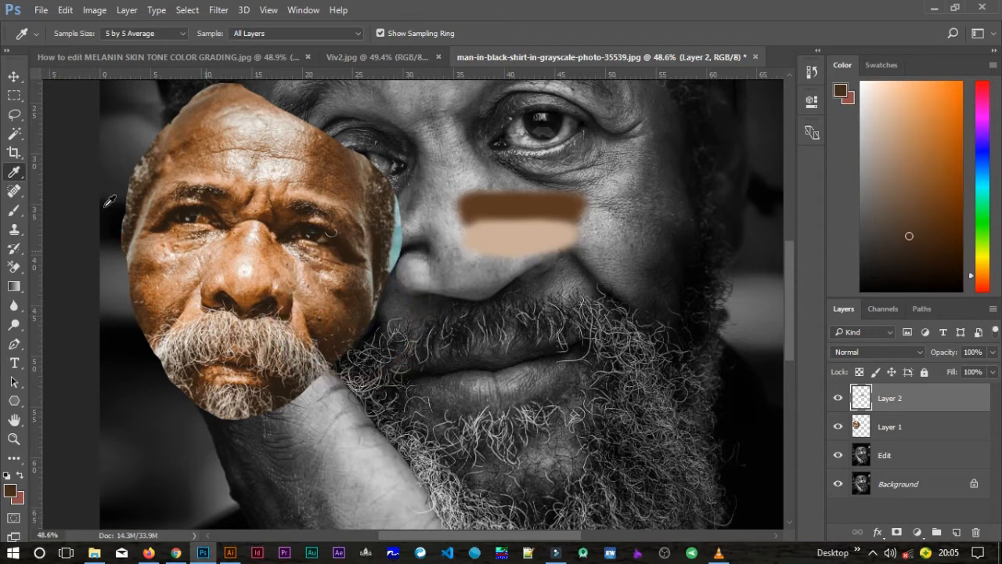
key("b")
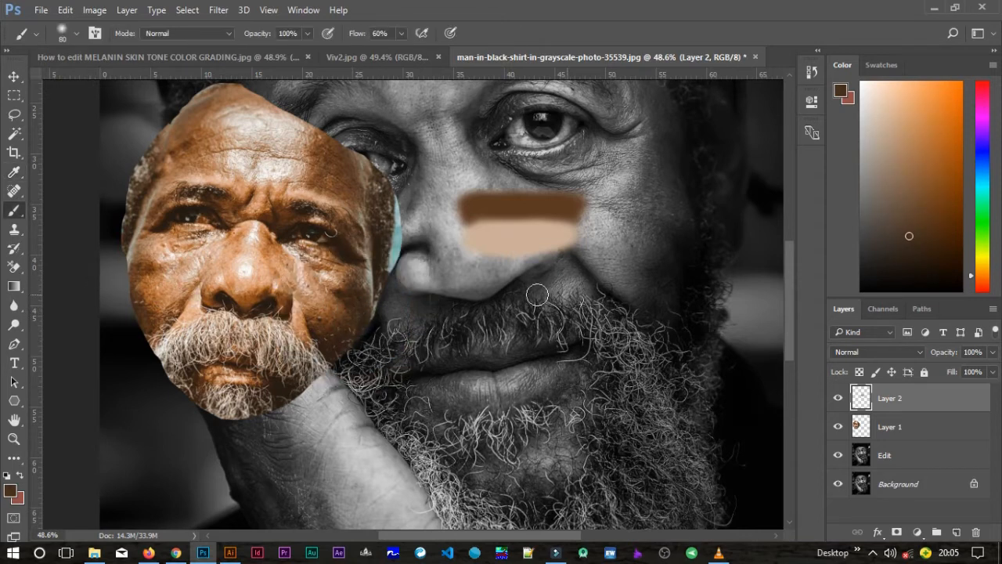
mouse_move(469, 271)
left_mouse_down()
mouse_move(540, 264)
mouse_move(501, 257)
mouse_move(572, 258)
mouse_move(488, 258)
mouse_move(473, 270)
left_mouse_up()
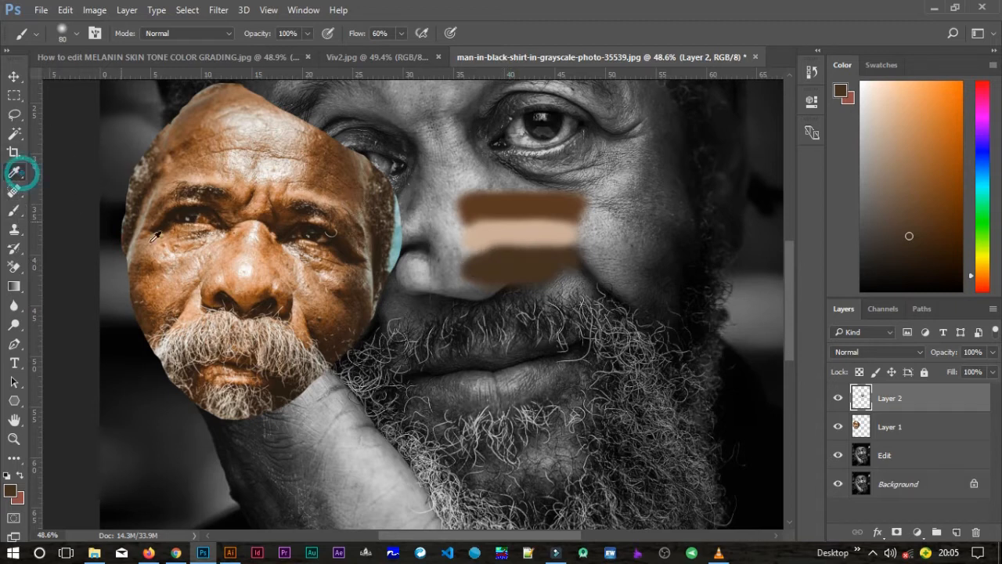
Sample an orange-brown tone from the cutout's nose and paint a fourth swatch stroke at the bottom
left_click(15, 172)
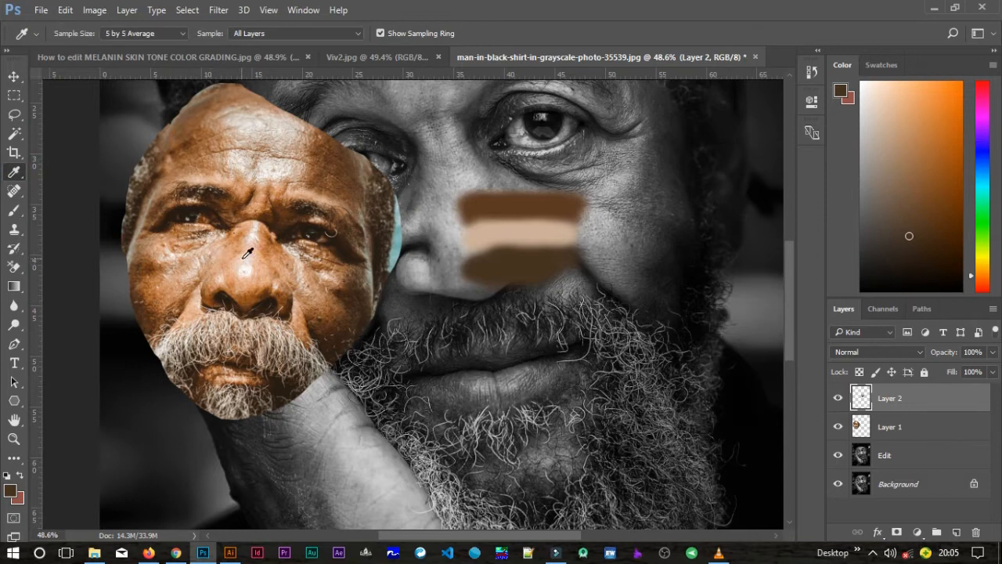
left_click(267, 241)
left_click(267, 241)
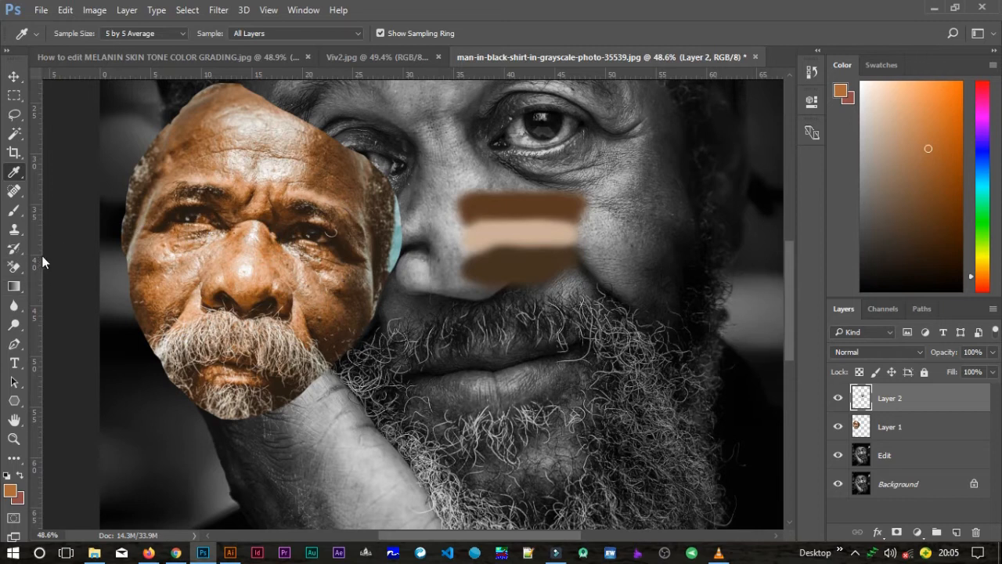
key("b")
mouse_move(483, 292)
left_mouse_down()
mouse_move(493, 286)
mouse_move(477, 286)
mouse_move(564, 281)
mouse_move(551, 283)
left_mouse_up()
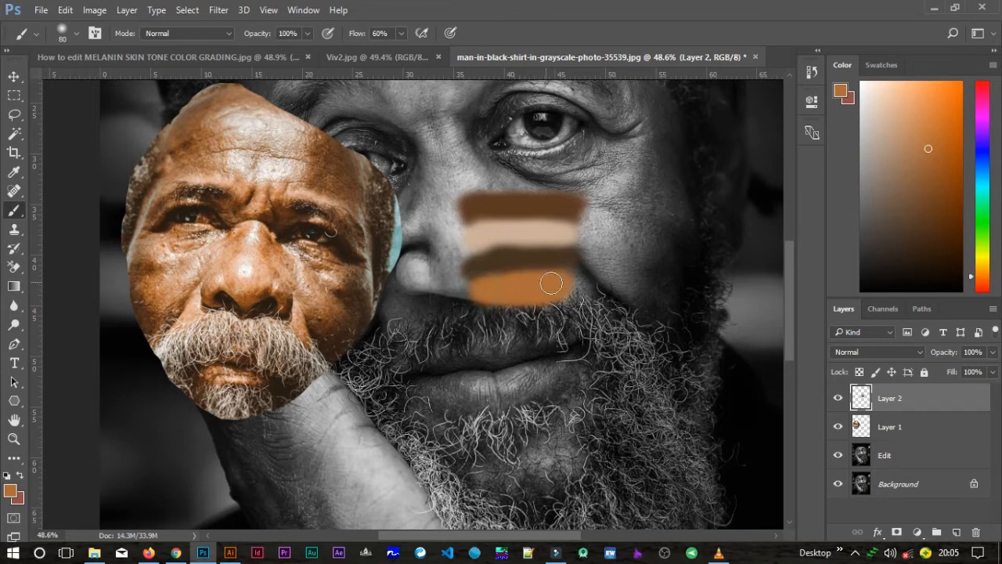
Marquee-select a vertical strip through the middle of the four swatches and copy it onto a new layer
left_click(14, 94)
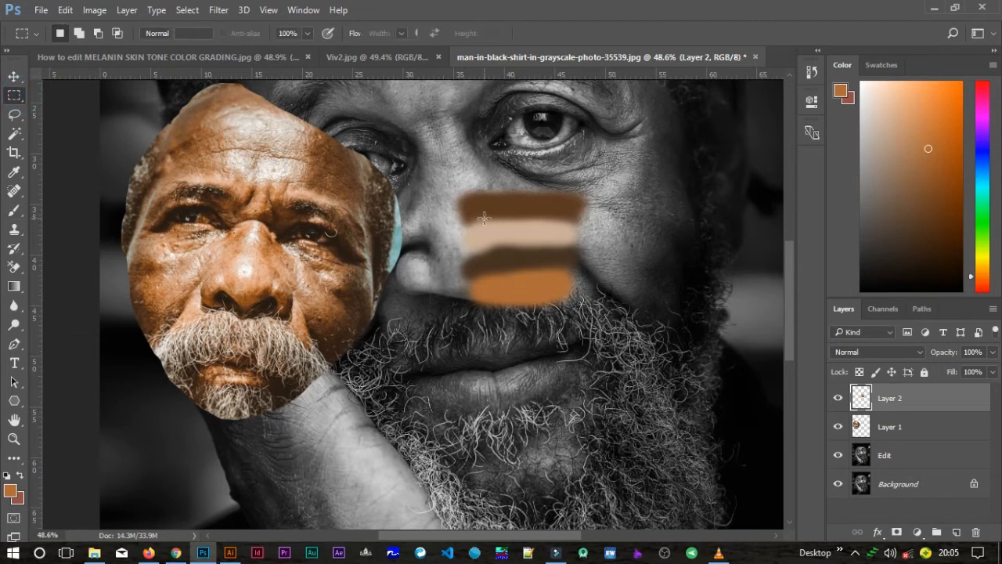
left_click(18, 98)
left_click(22, 96)
left_click_drag(491, 193, 555, 305)
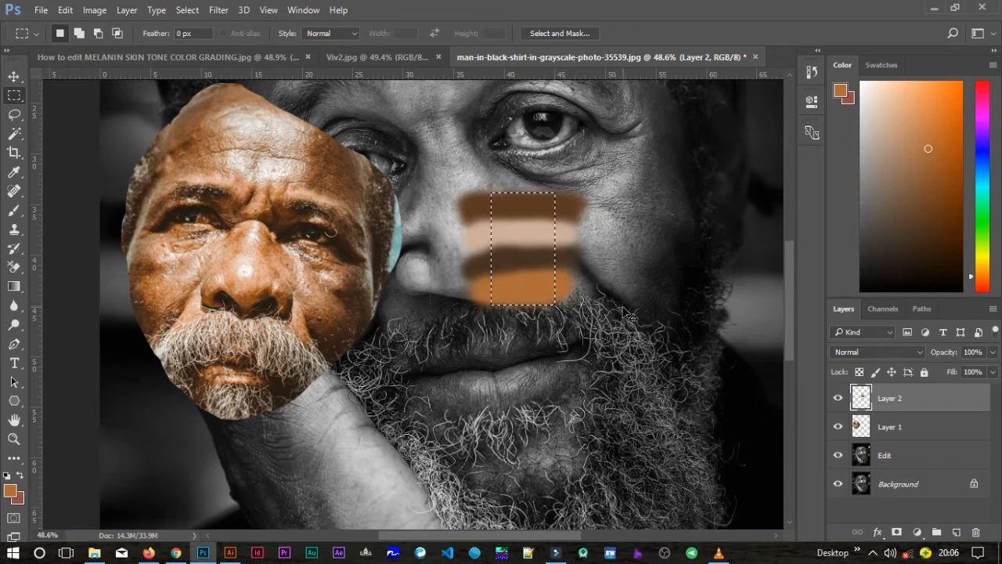
key("ctrl+j")
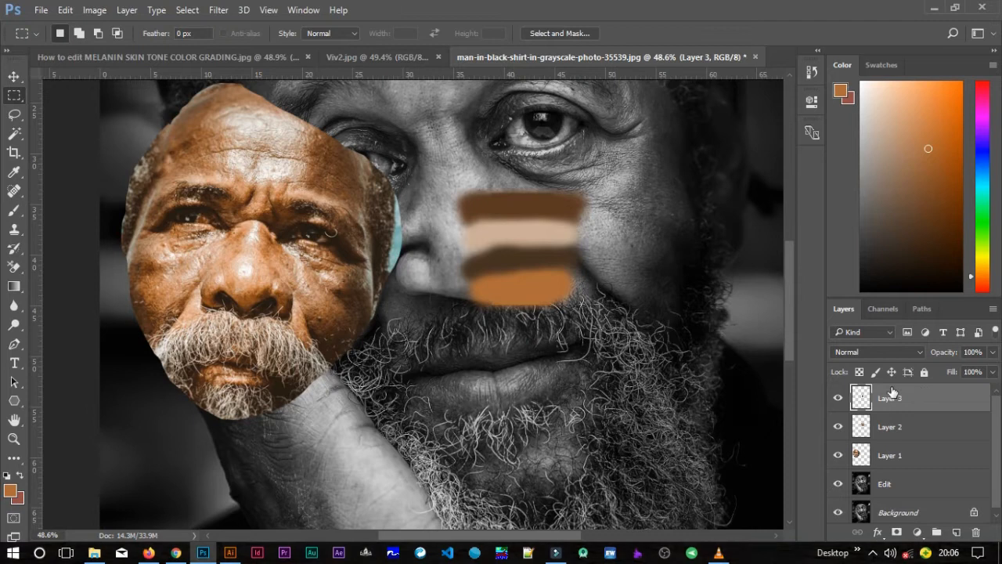
Delete the original swatch layer and the face cutout layer
key("v")
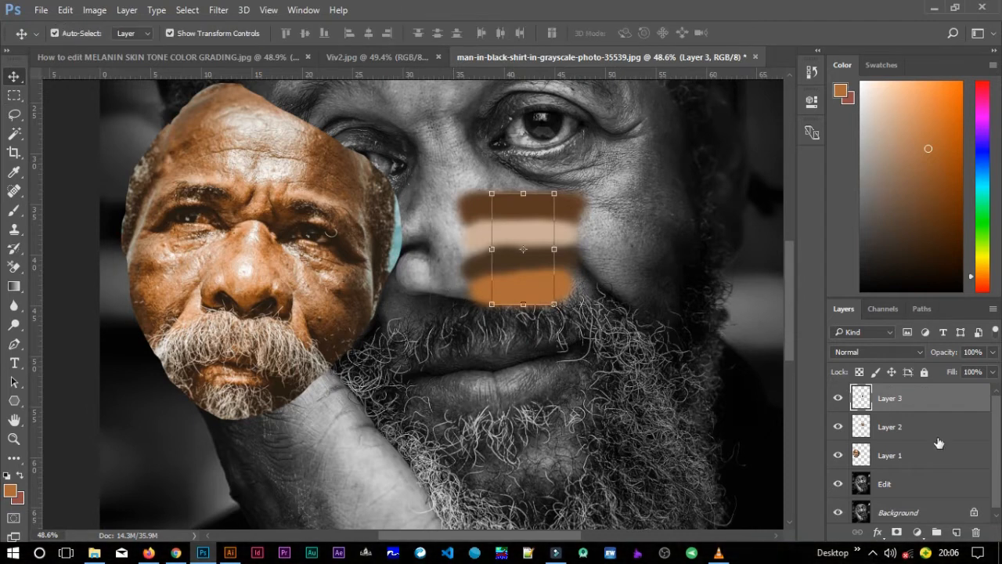
left_click_drag(882, 432, 976, 532)
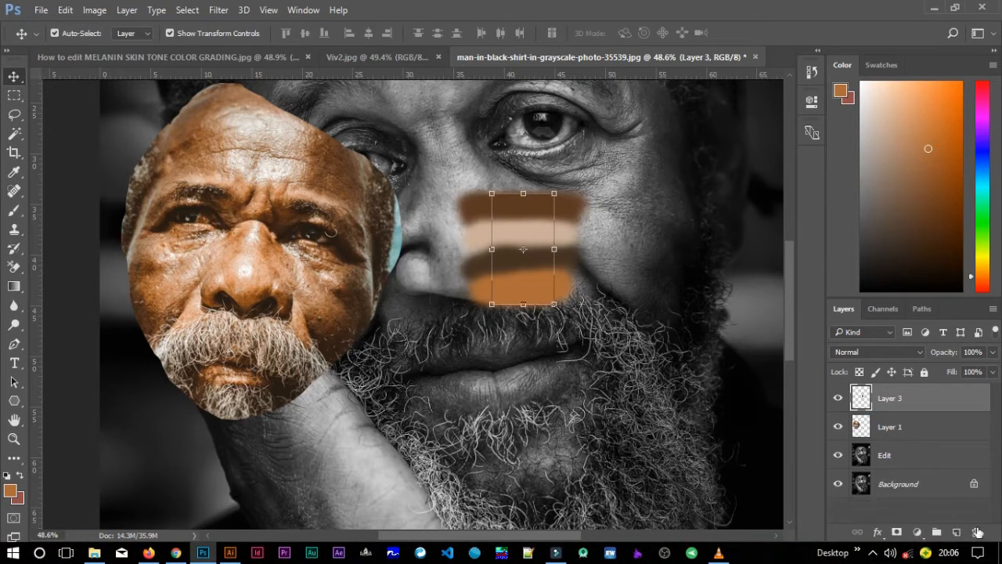
left_click_drag(885, 427, 980, 535)
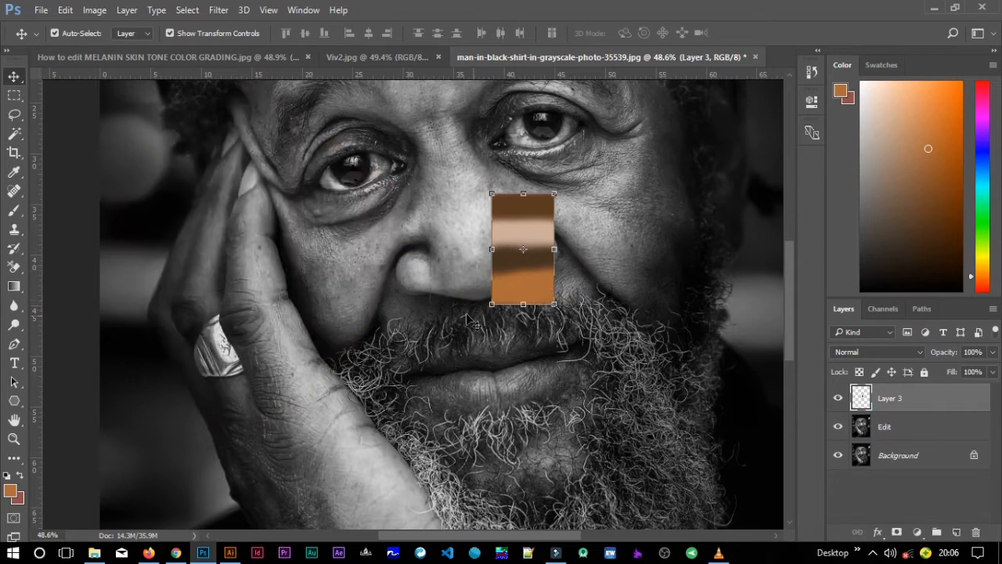
Move the copied swatch strip to the portrait's left edge
scroll(462, 312, "down", 2)
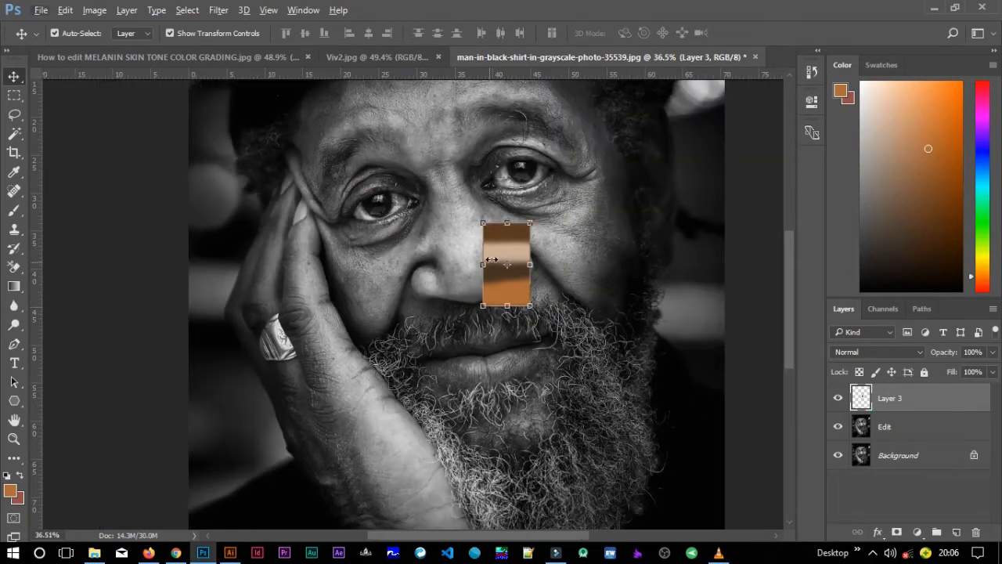
left_click_drag(519, 241, 231, 252)
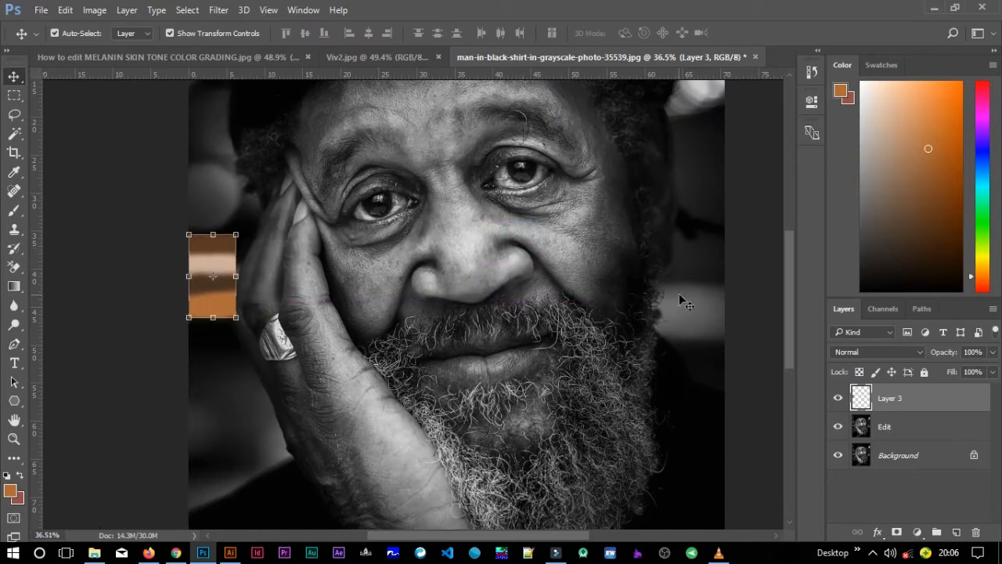
Move the swatch strip up to the upper-left edge of the portrait
left_click(727, 290)
scroll(375, 290, "down", 1)
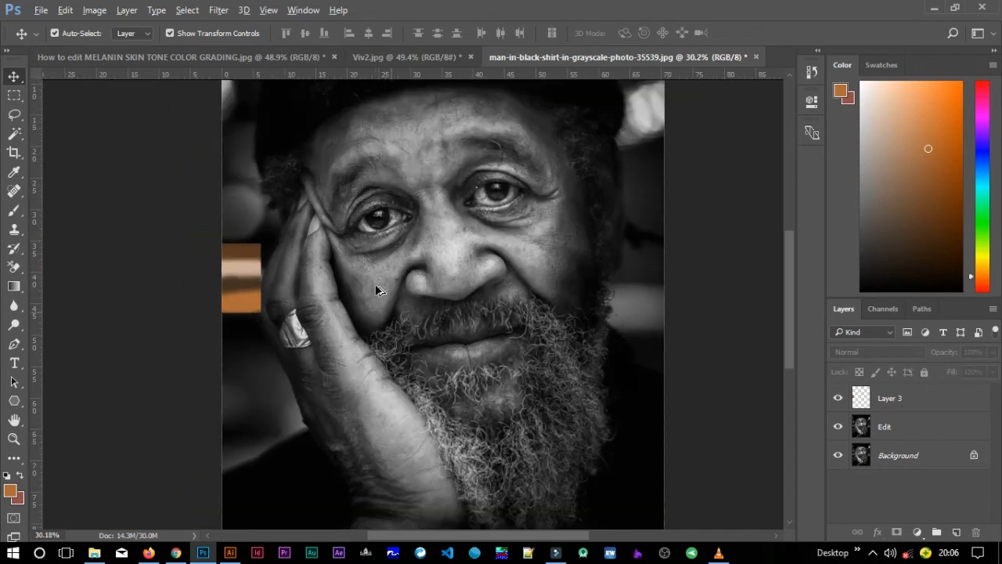
left_click_drag(243, 260, 266, 181)
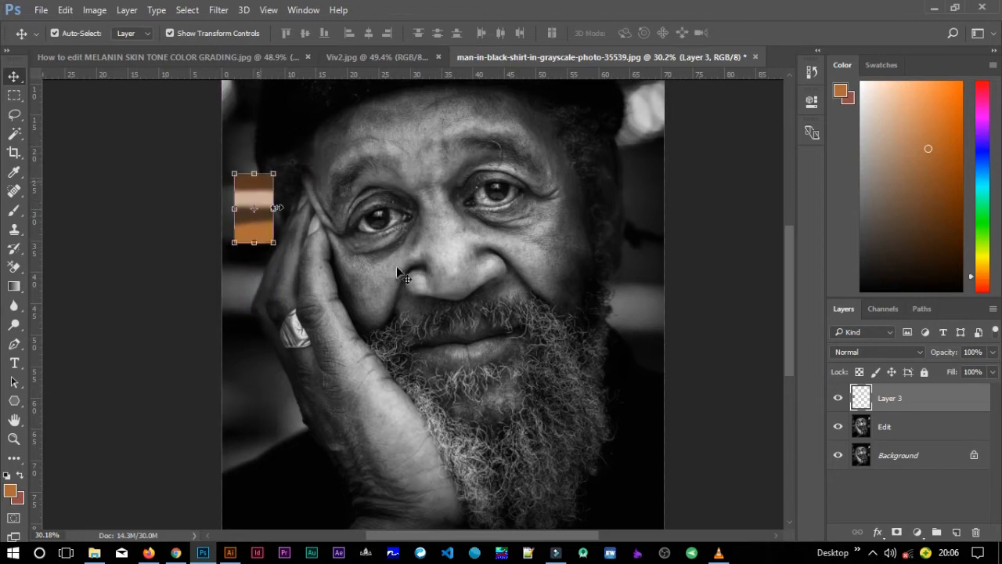
left_click(684, 314)
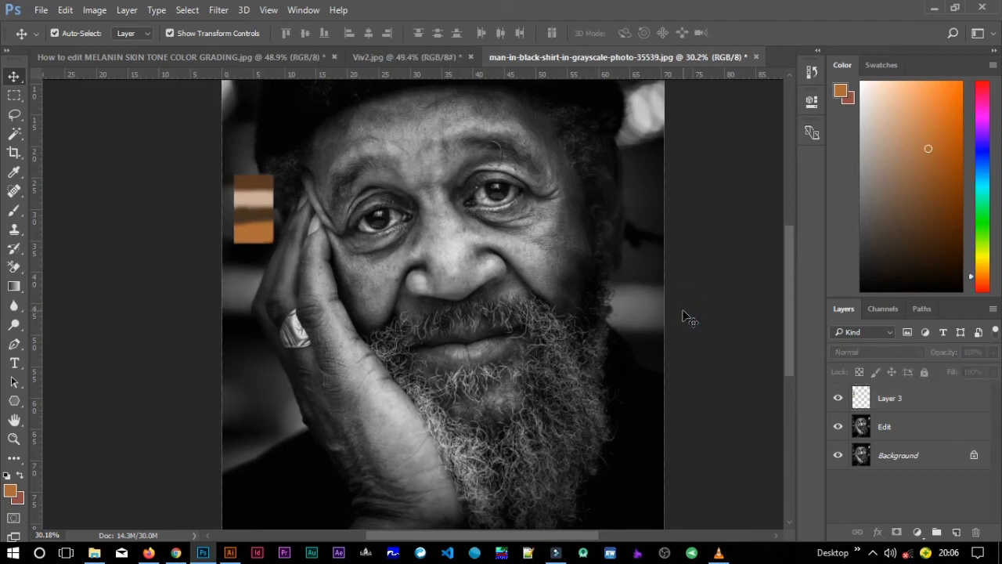
Add a Gradient Map adjustment layer above the Edit layer
left_click(884, 429)
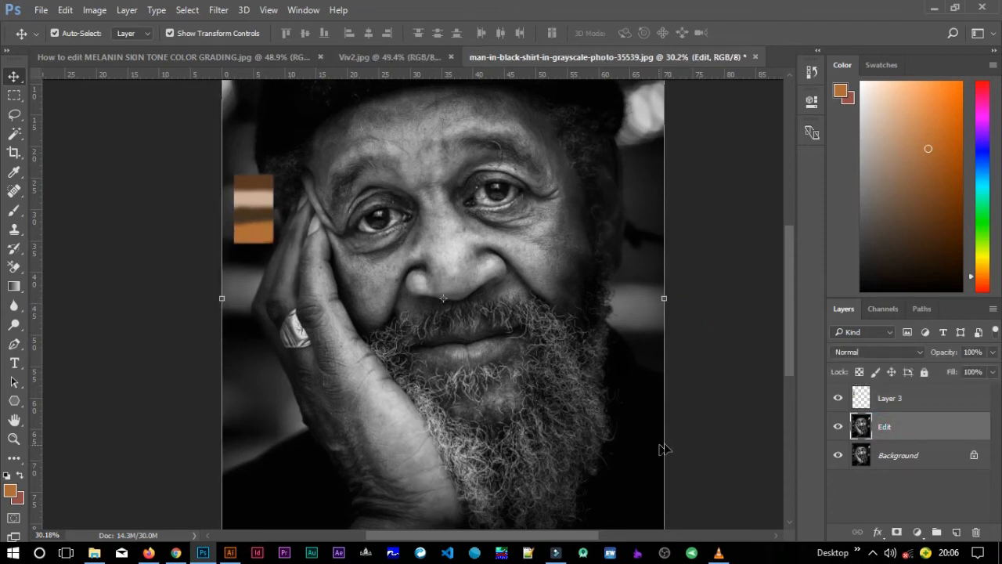
left_click(919, 532)
left_click(926, 510)
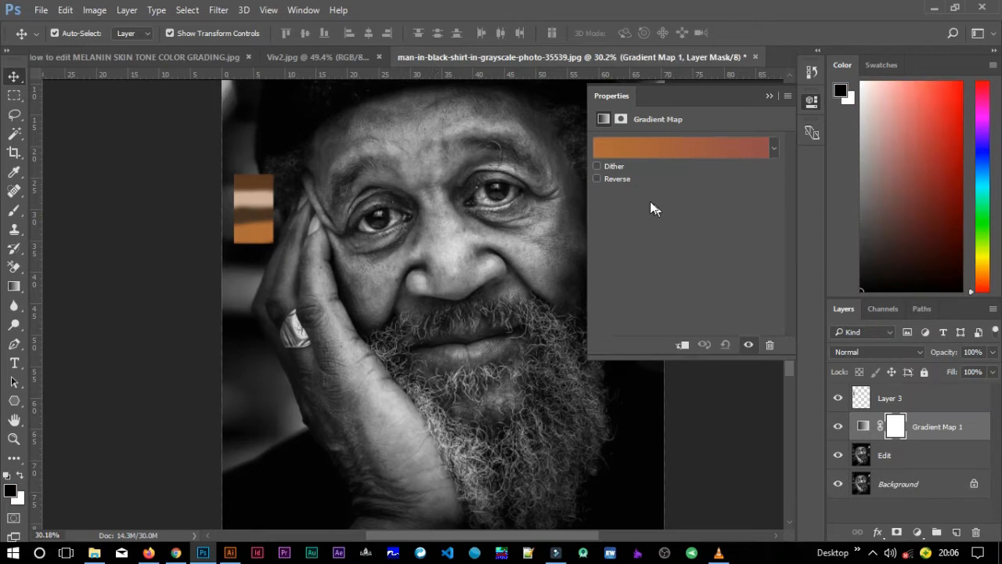
left_click(621, 149)
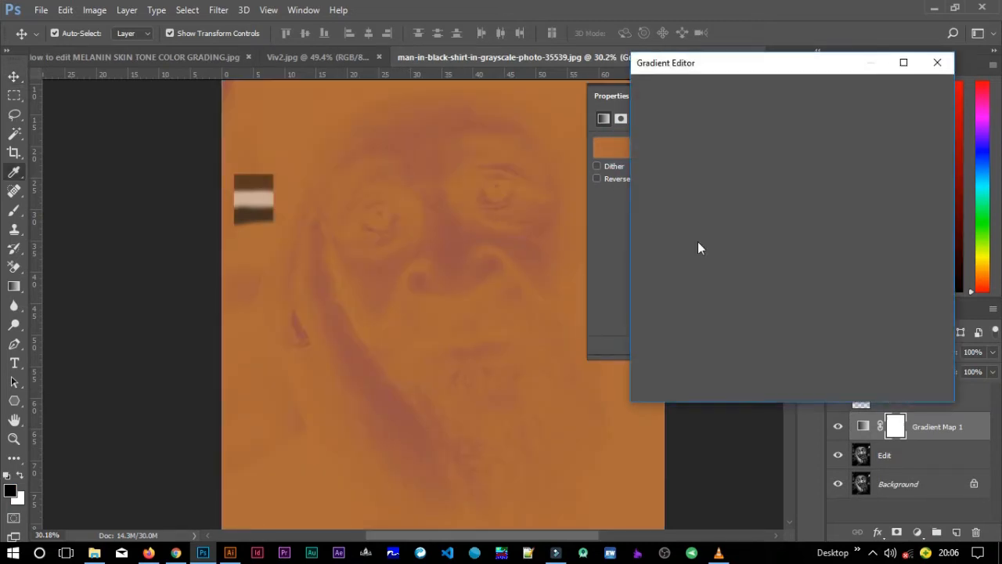
left_click_drag(765, 66, 503, 204)
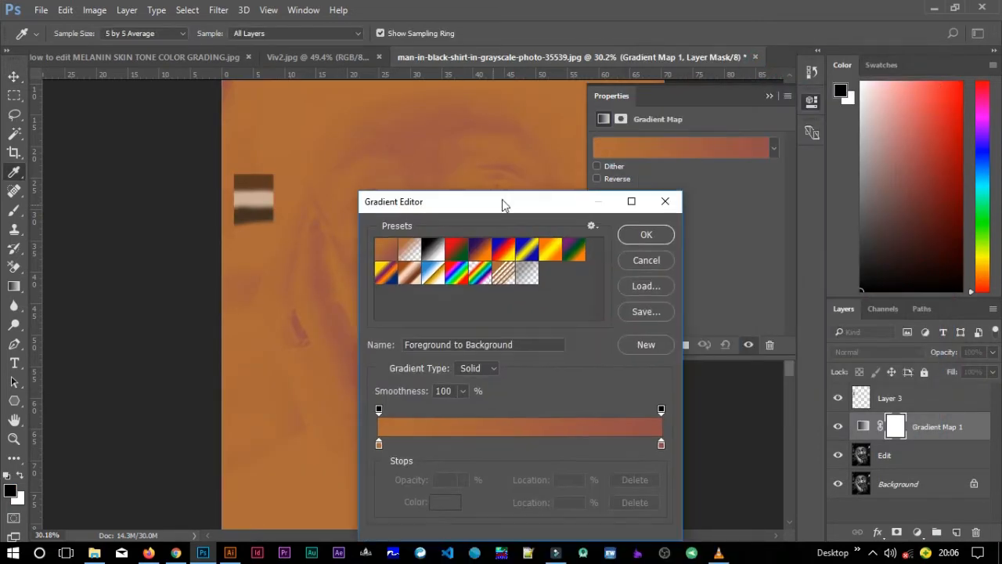
left_click_drag(548, 208, 738, 99)
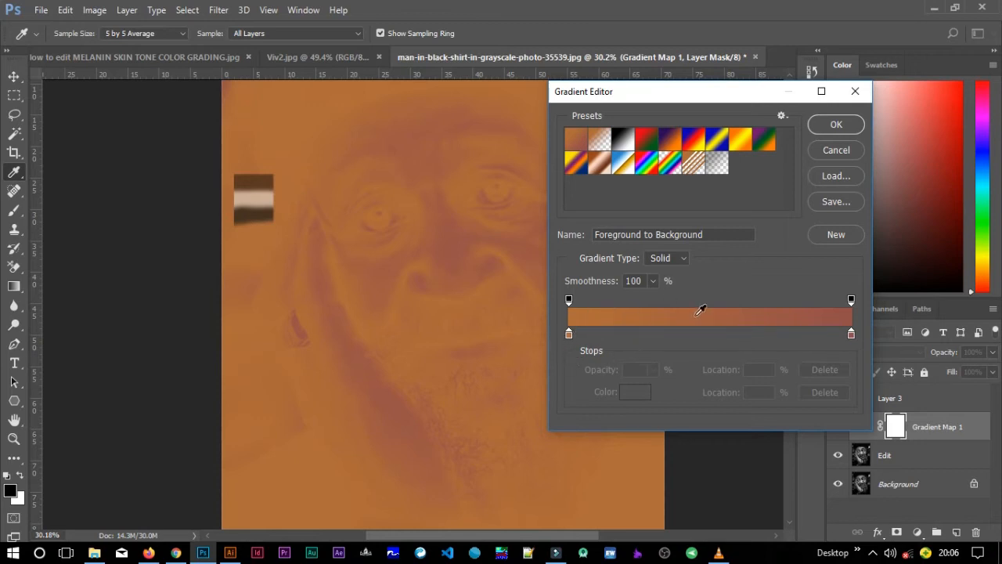
left_click(569, 335)
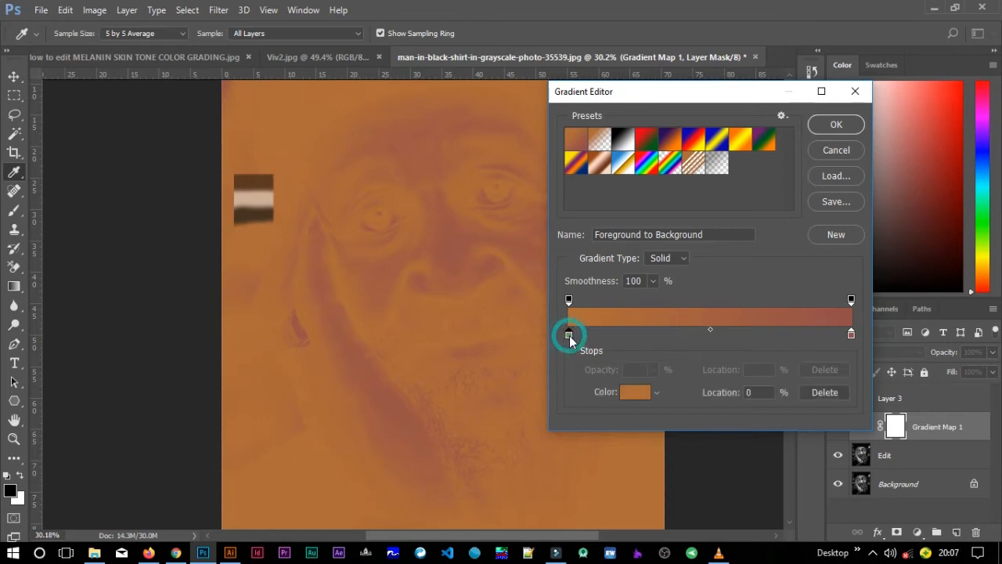
left_click(630, 395)
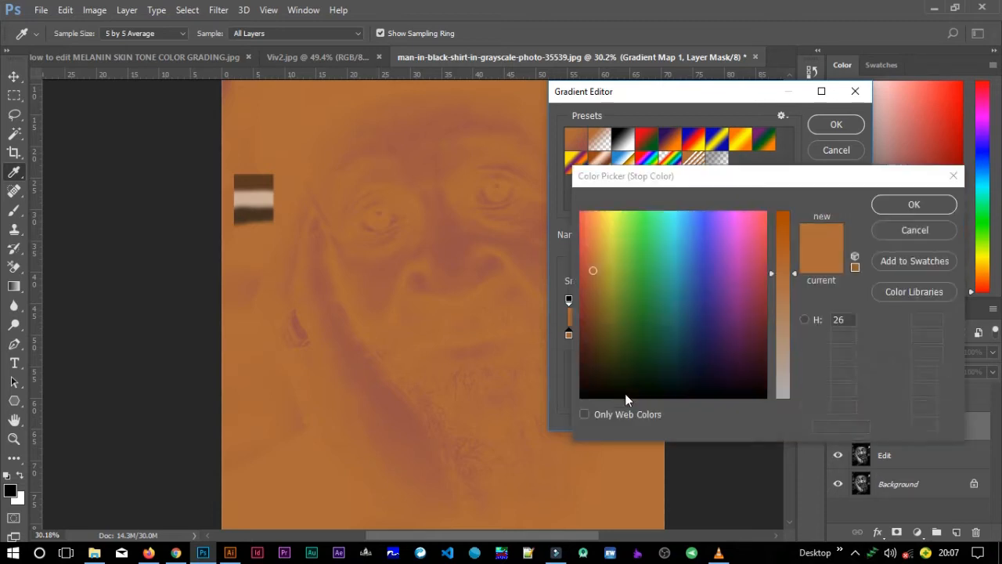
left_click(267, 177)
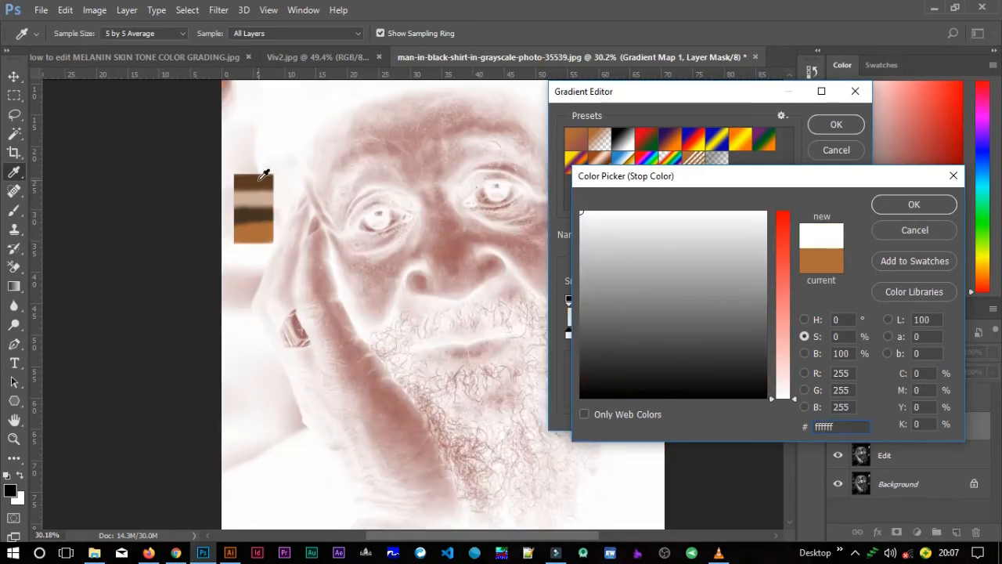
left_click(900, 231)
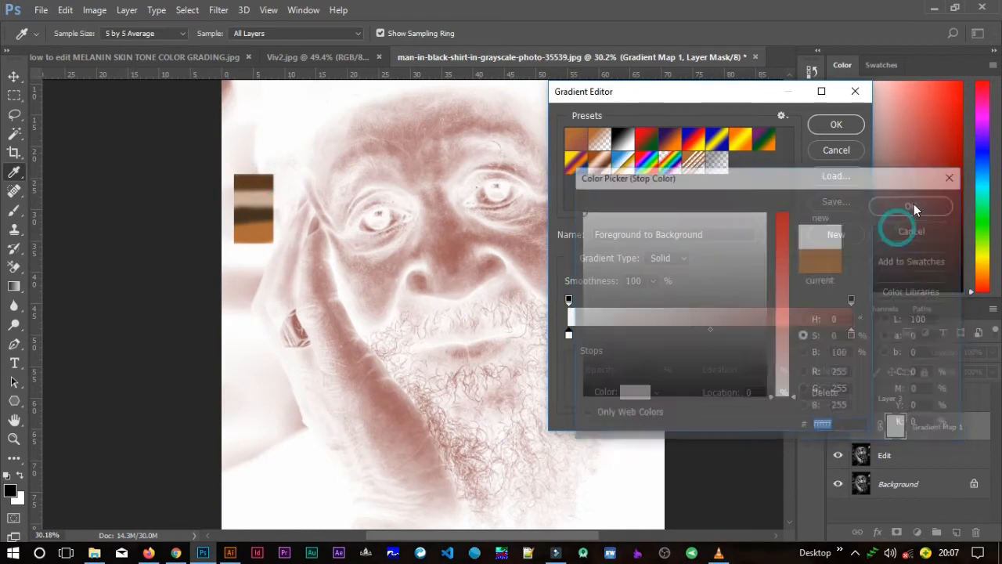
left_click(836, 149)
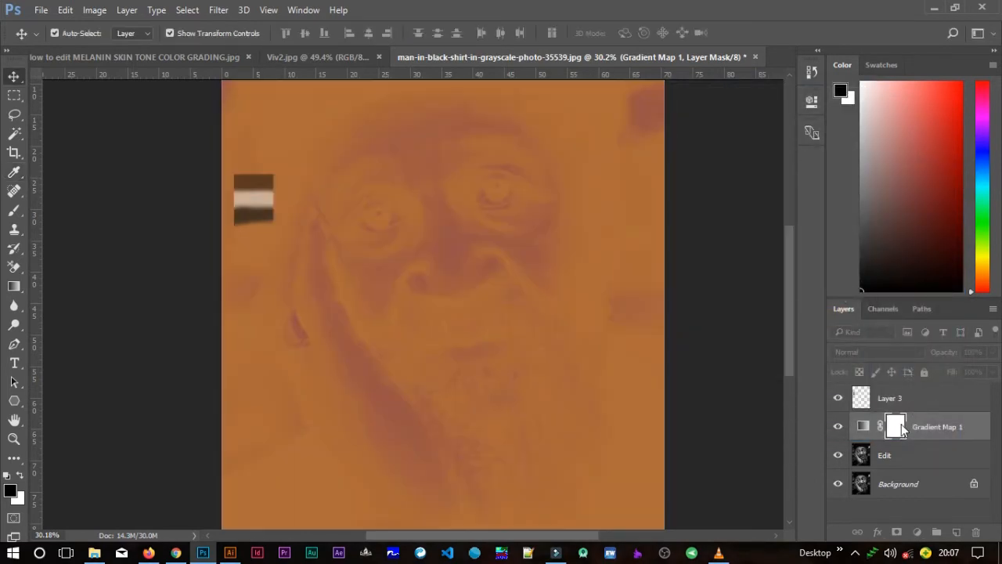
Open the gradient map's editor and set the left stop to the dark brown sampled from the top swatch
left_click(865, 429)
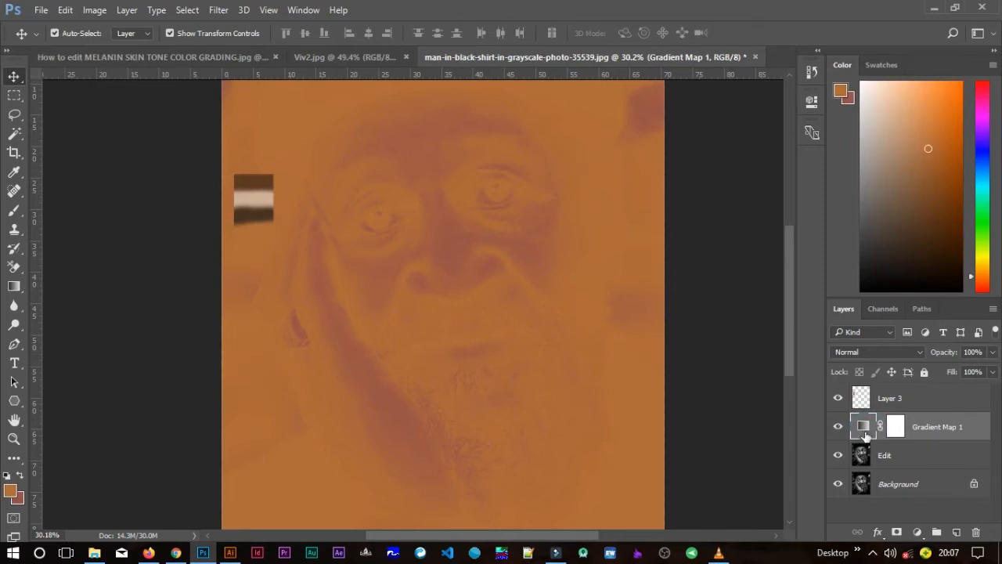
left_click(863, 424)
double_click(864, 427)
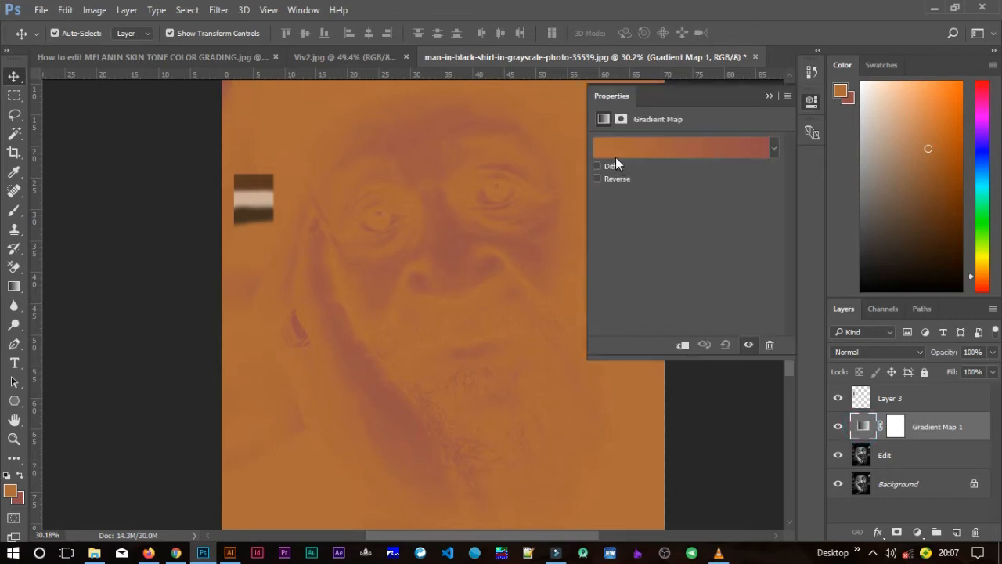
left_click(614, 150)
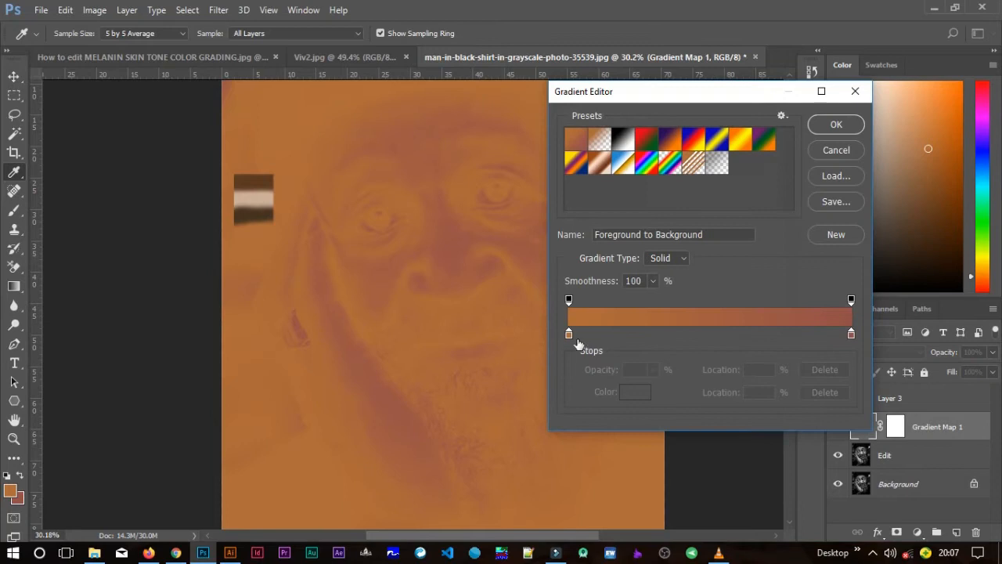
left_click(569, 335)
left_click(627, 391)
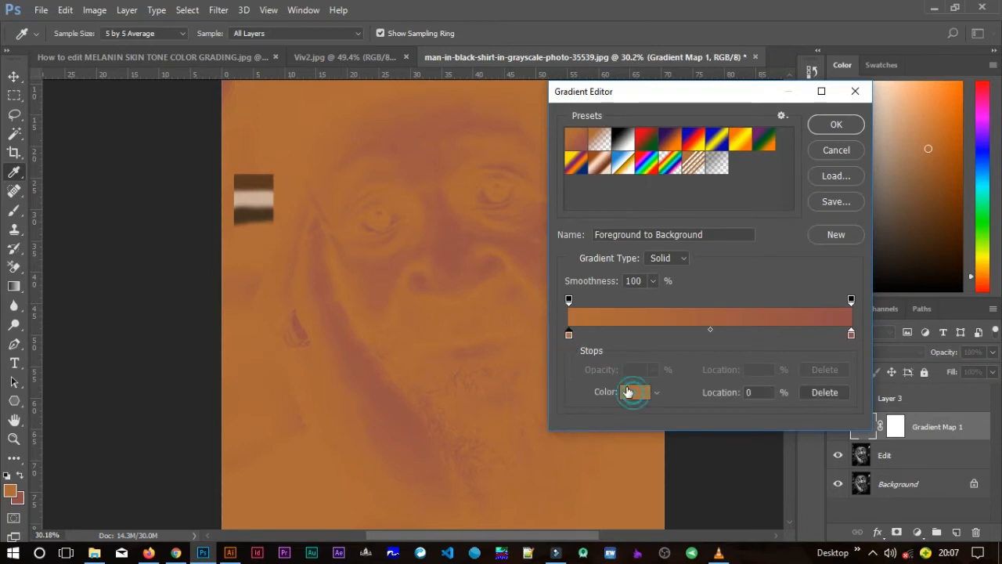
left_click(271, 176)
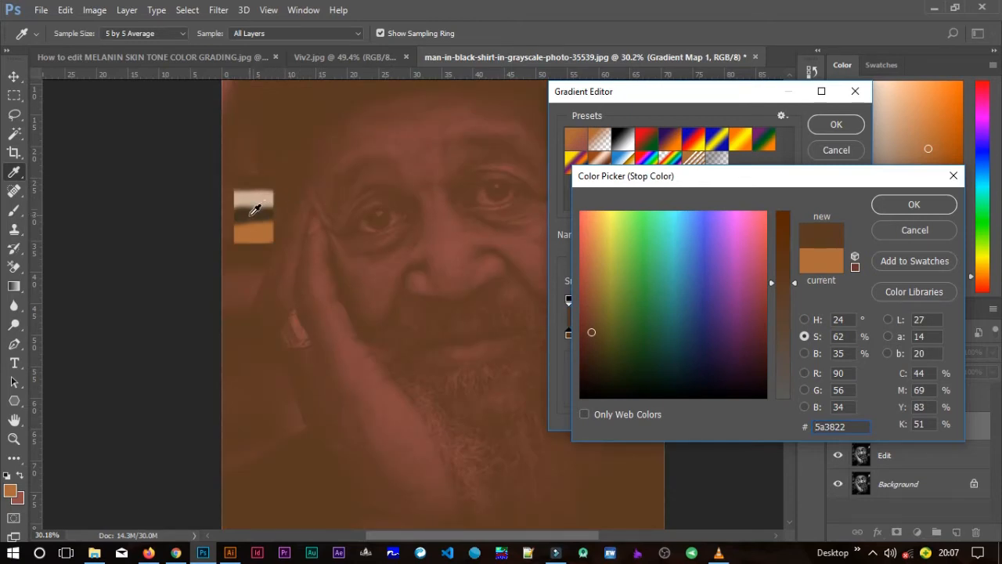
left_click(255, 209)
left_click(258, 209)
left_click(893, 208)
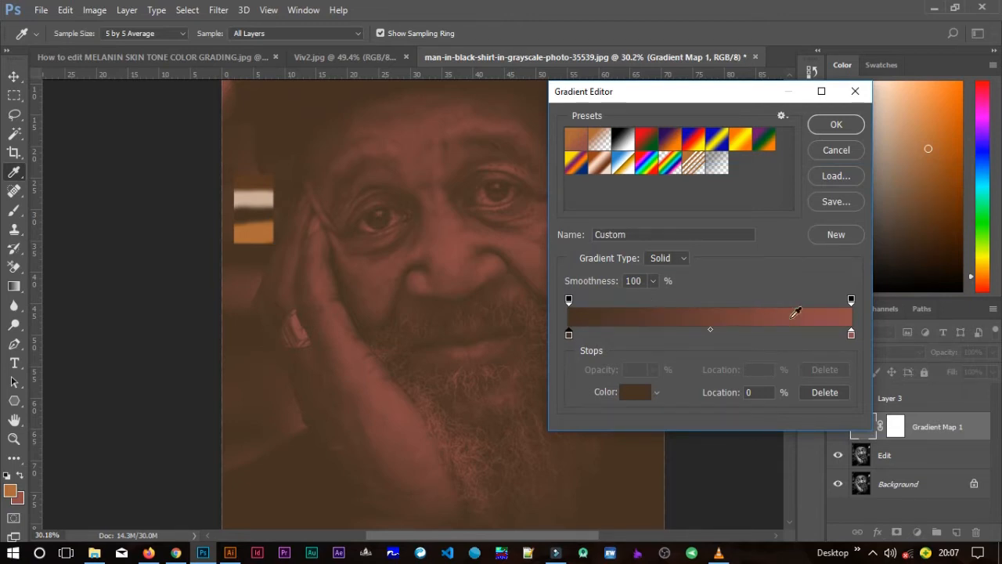
Set the right gradient stop to the light beige sampled from the swatch strip
left_click(851, 335)
left_click(626, 392)
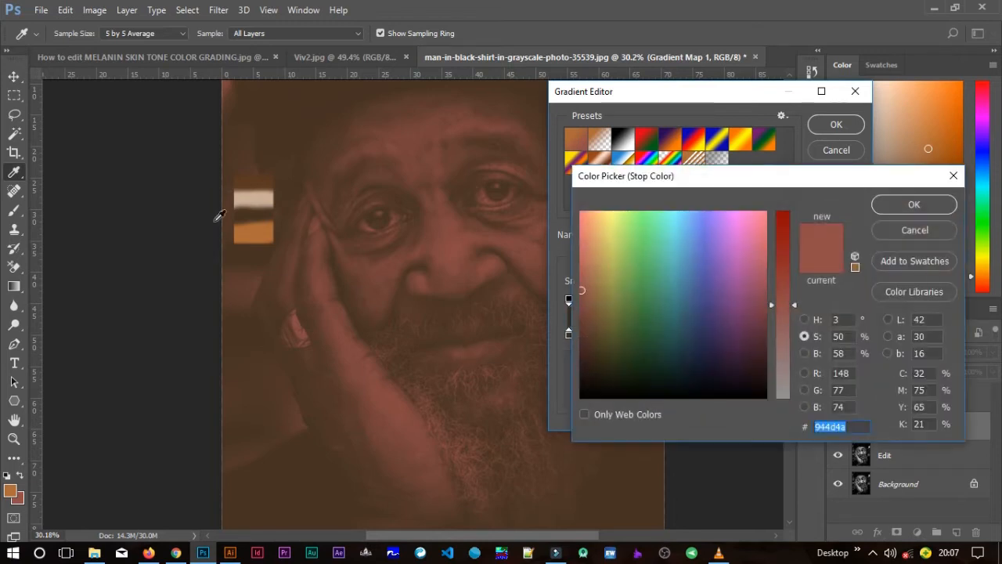
left_click(250, 195)
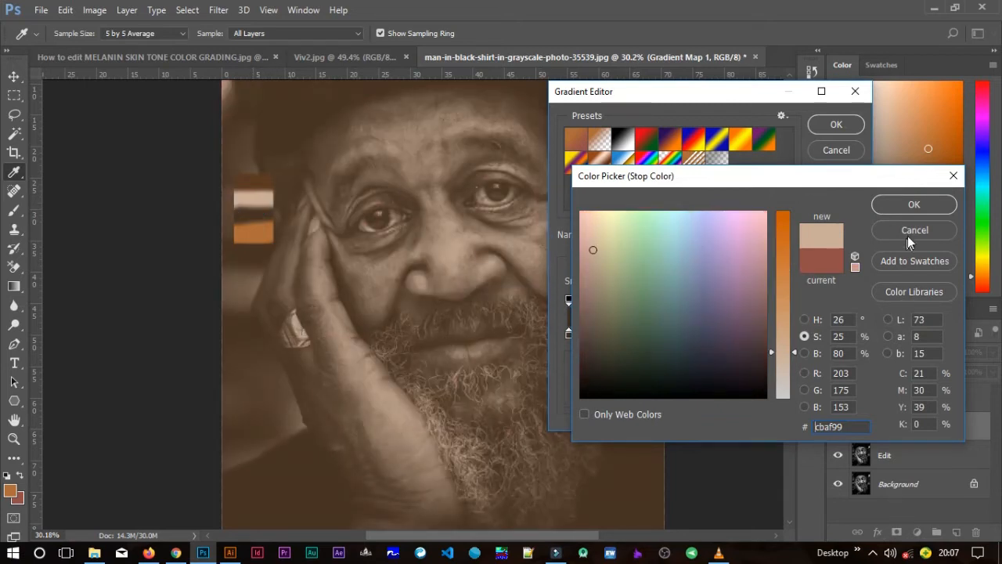
left_click(906, 211)
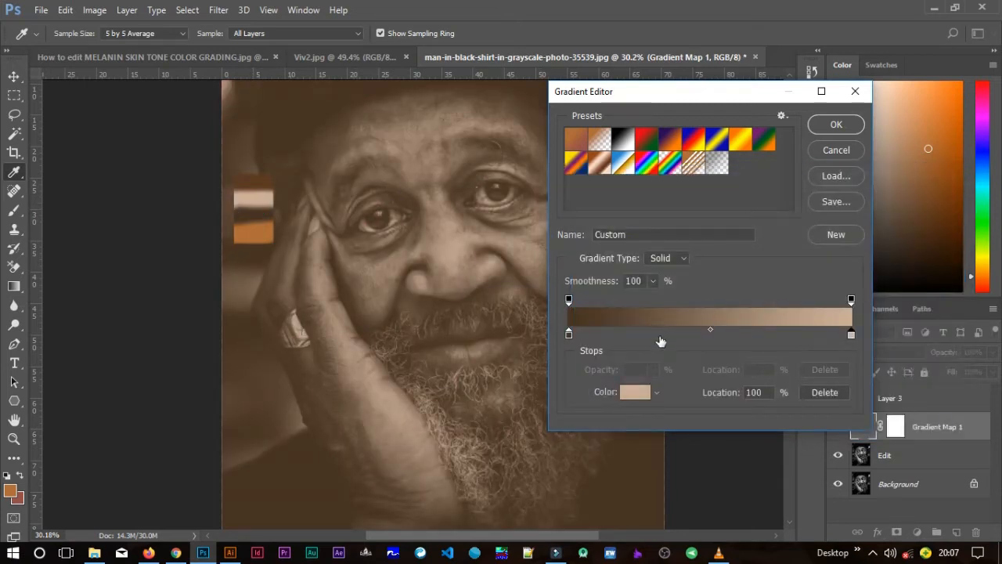
Add a gradient stop at 35% coloured with the dark brown sampled from the top swatch
left_click(667, 333)
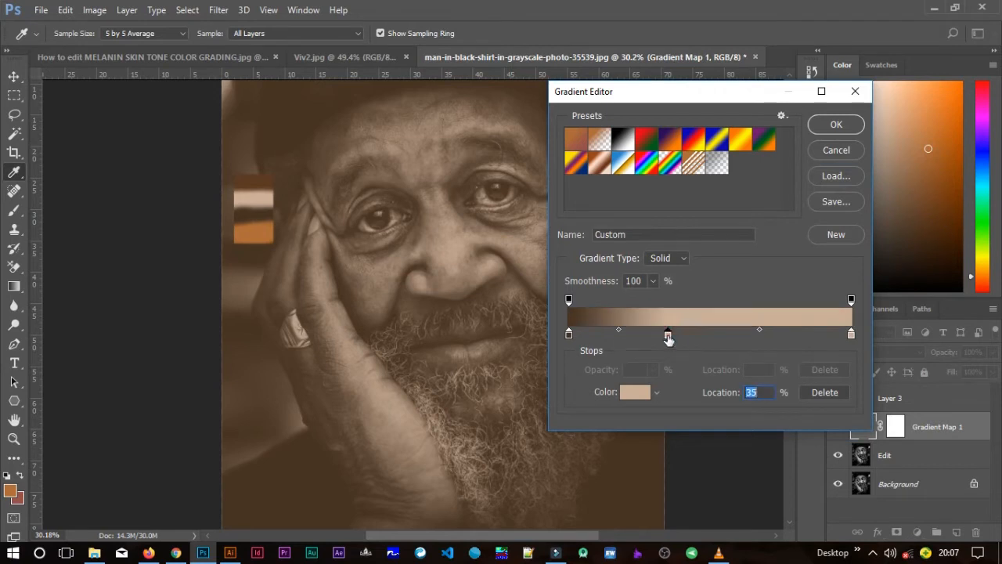
left_click(635, 392)
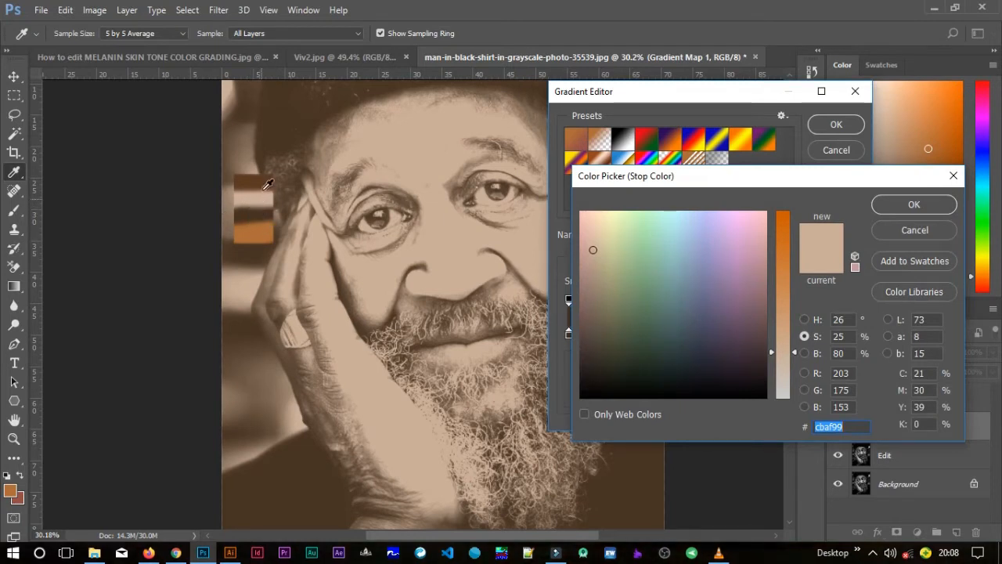
left_click(266, 177)
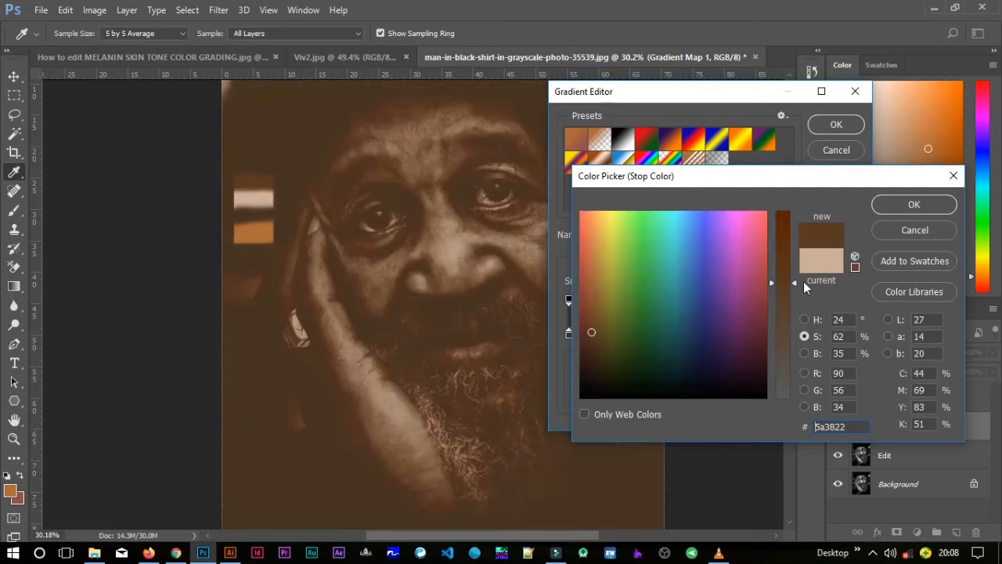
left_click(910, 206)
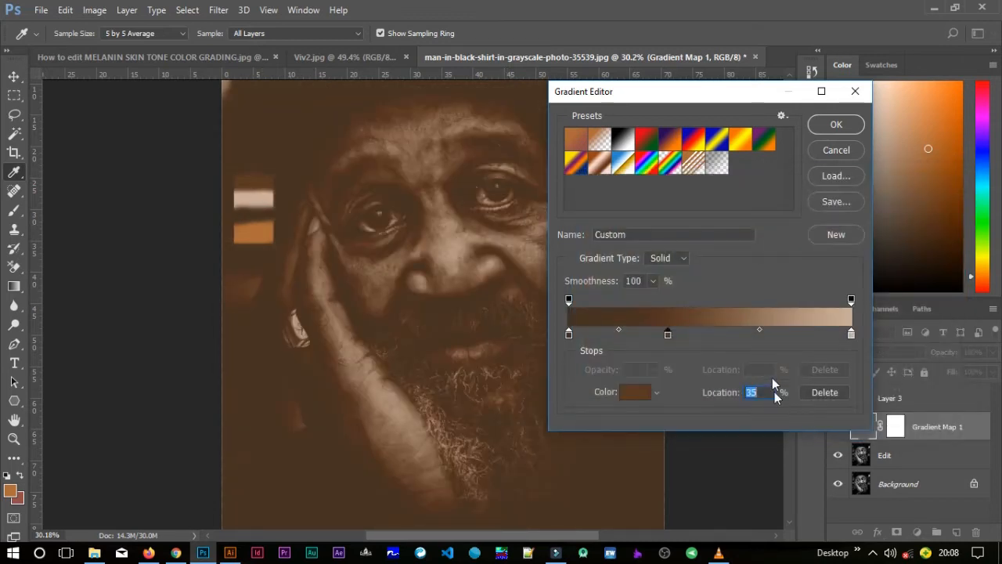
Add a gradient stop at 65% coloured with the orange-brown sampled from the bottom swatch
left_click(752, 334)
left_click(634, 392)
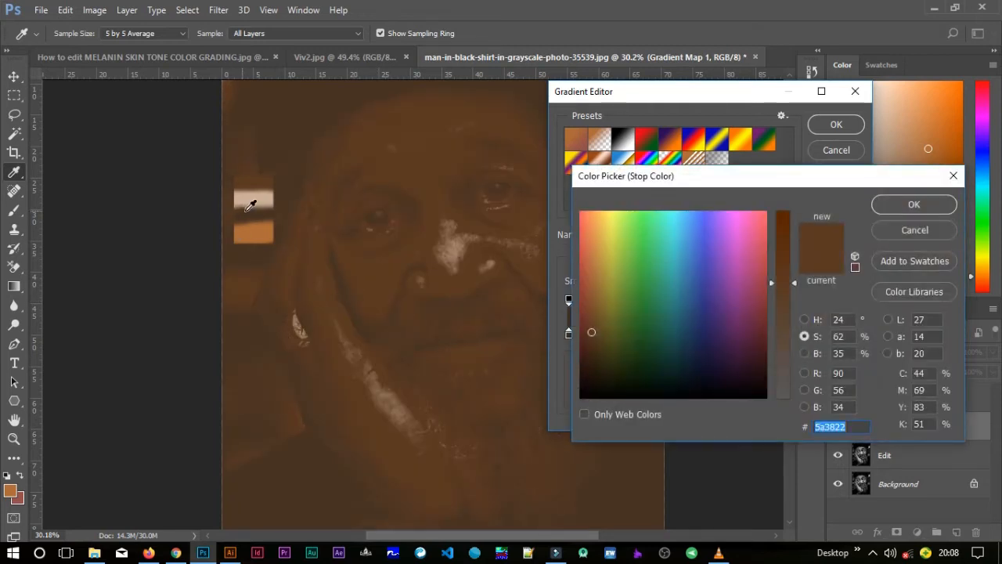
left_click(261, 229)
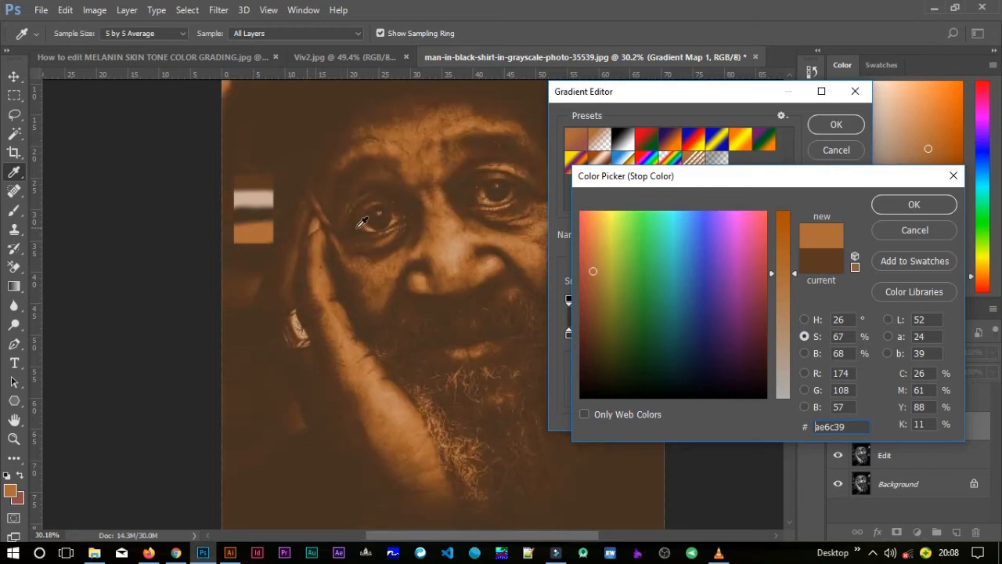
left_click(892, 206)
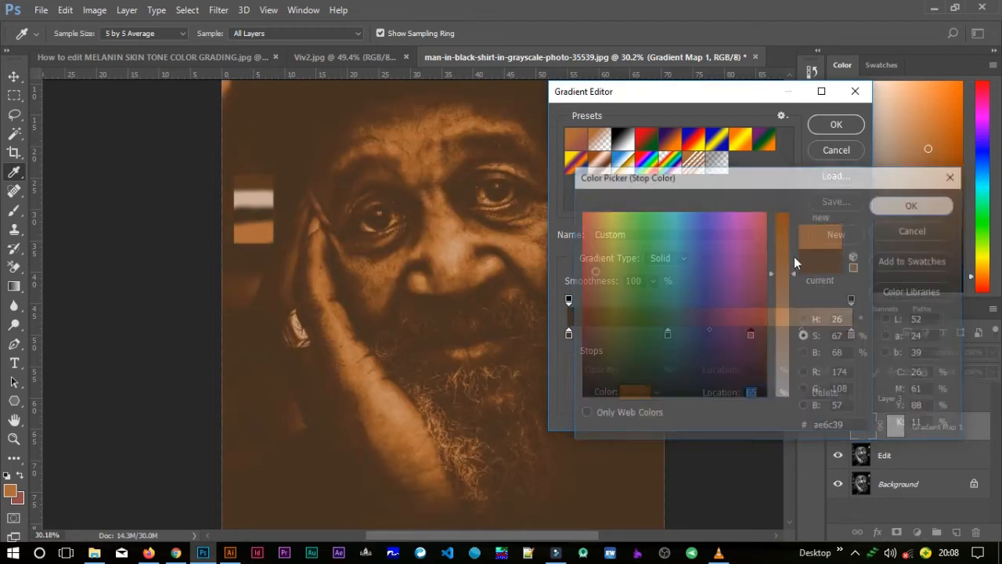
Reposition the gradient stops to about 25%, 69% and 96%, nudge the left stop inward, and apply the gradient
left_click_drag(720, 99, 689, 94)
left_click_drag(789, 94, 886, 101)
left_click_drag(733, 338, 725, 339)
left_click_drag(817, 338, 831, 339)
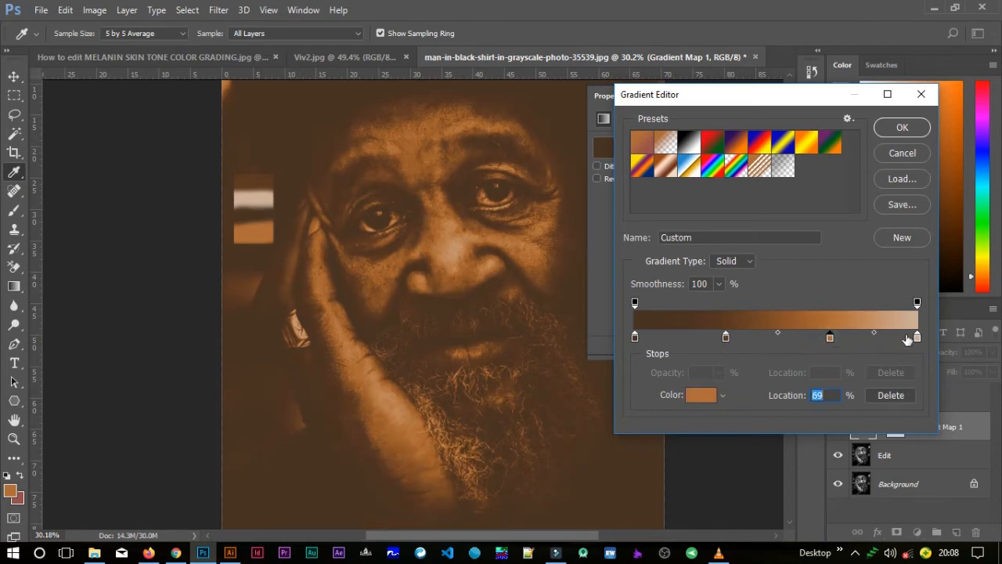
left_click_drag(917, 336, 905, 338)
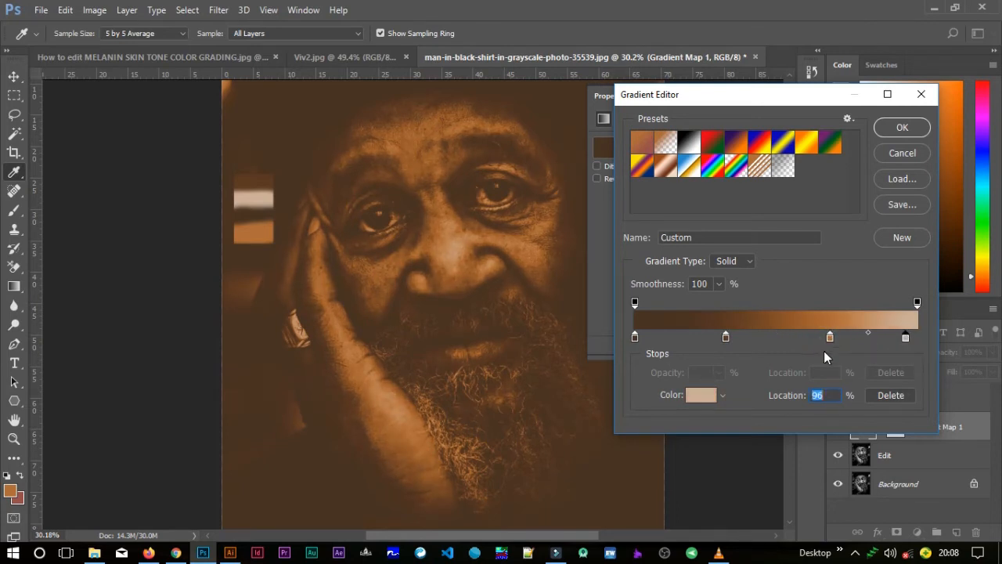
left_click_drag(635, 336, 643, 338)
left_click_drag(725, 337, 706, 337)
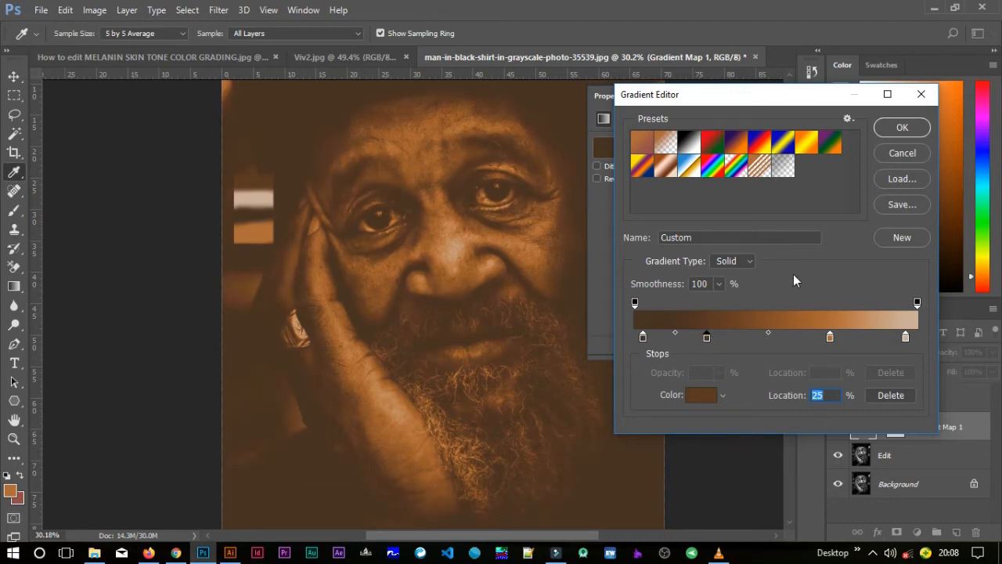
left_click(902, 128)
Close the gradient editor and set the gradient map layer's blend mode to Color
key("v")
left_click(769, 94)
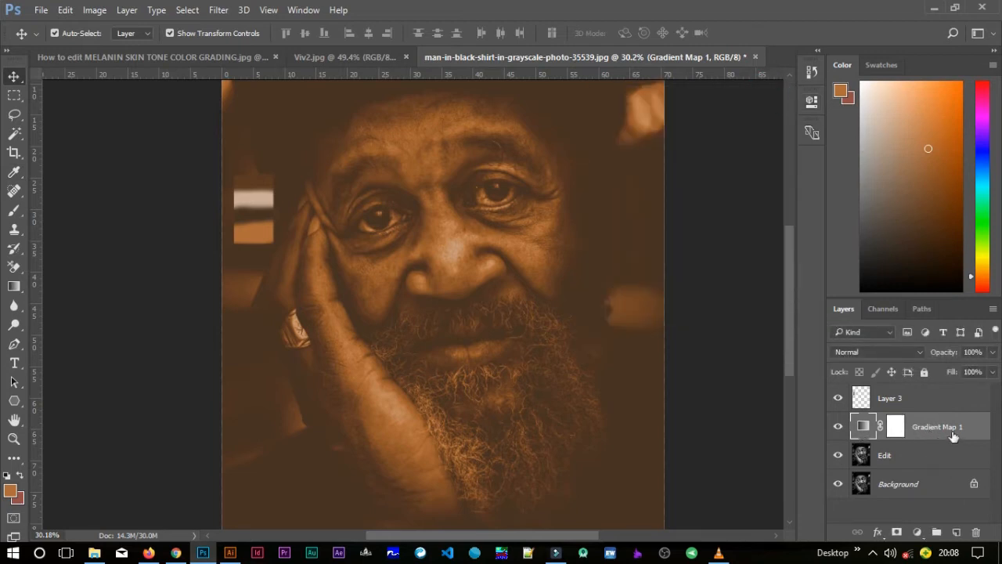
left_click(912, 354)
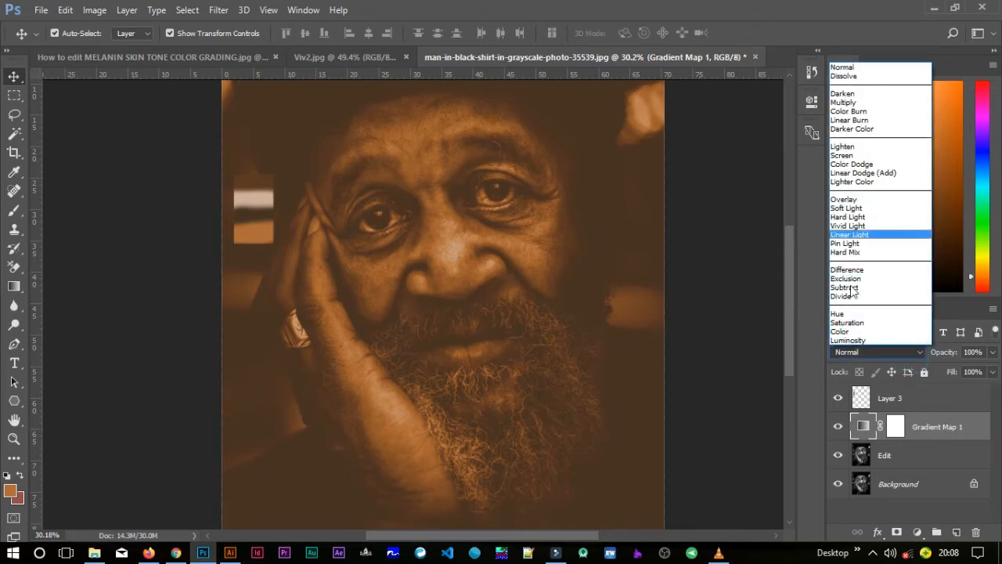
left_click(858, 332)
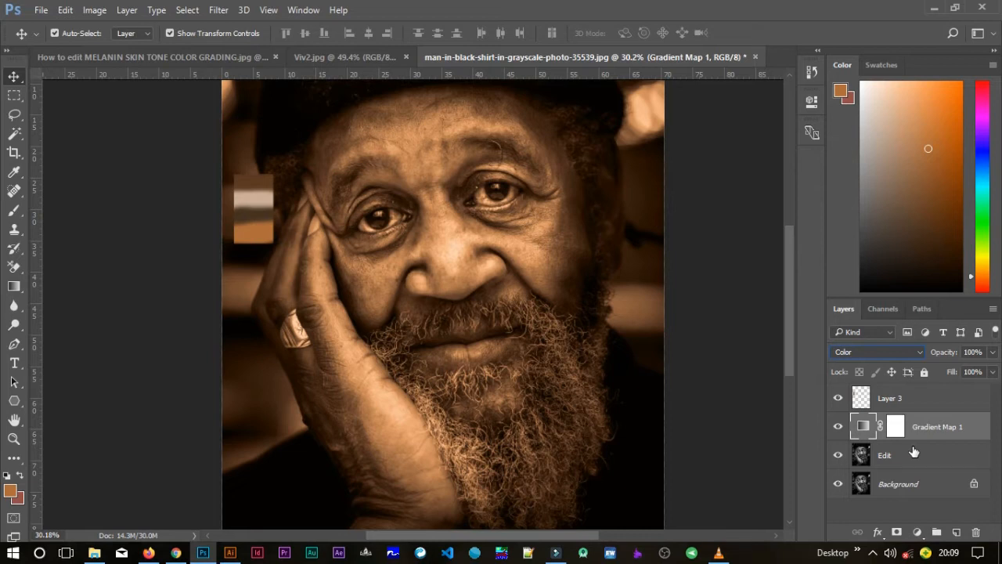
Reopen the gradient and move its stops to 0%, about 39%, 72% and 100%, then apply it
double_click(860, 425)
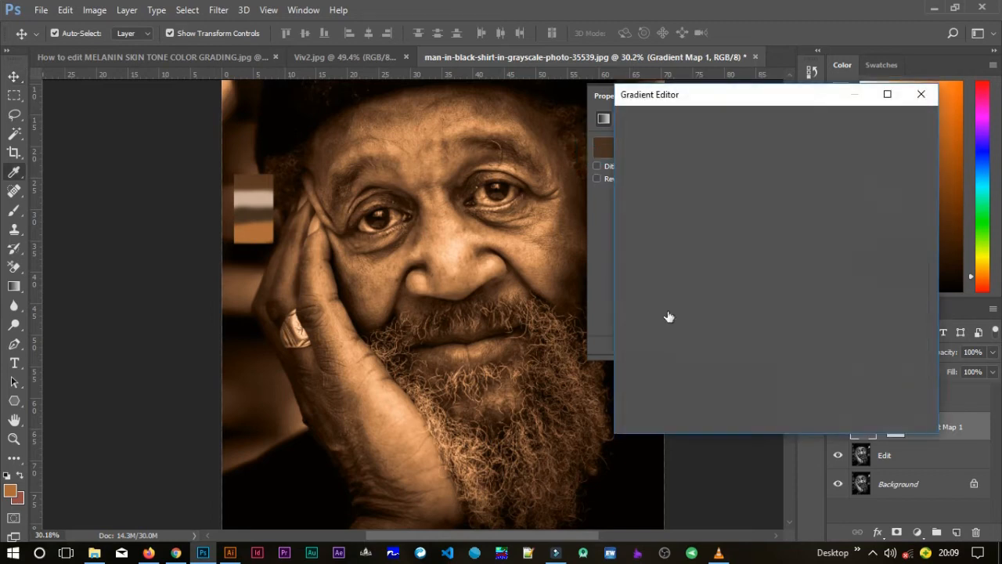
left_click_drag(641, 339, 621, 337)
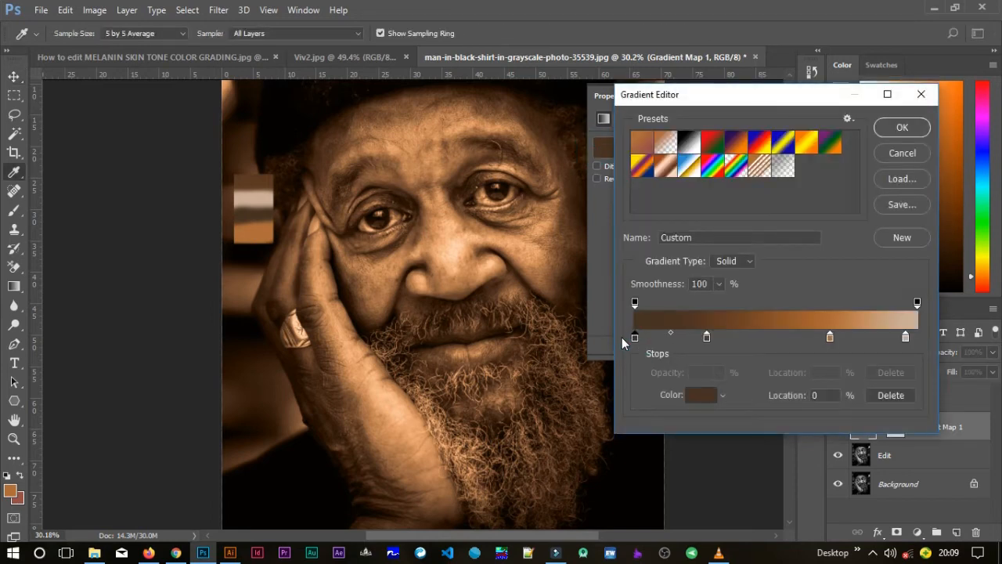
left_click_drag(709, 337, 727, 338)
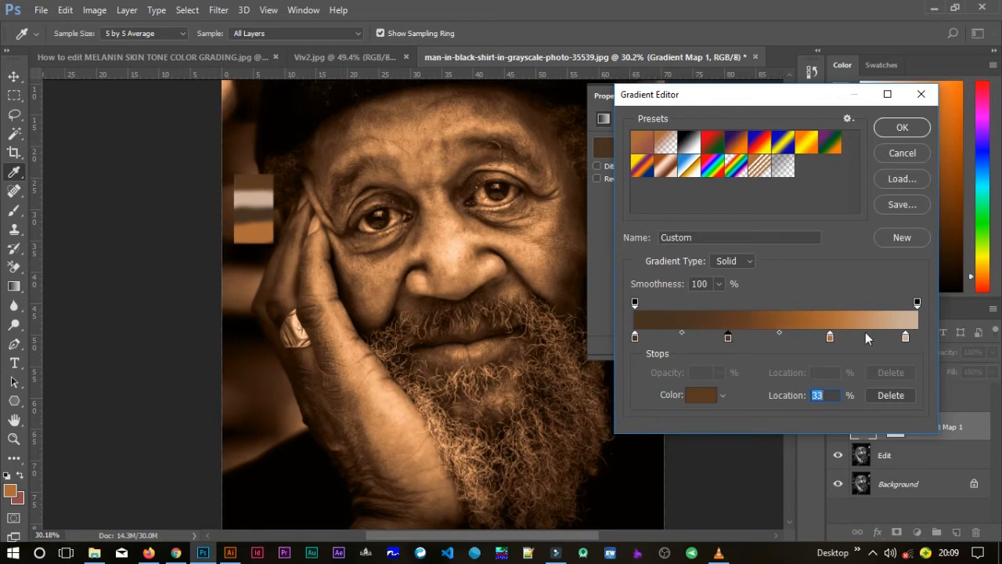
left_click_drag(906, 338, 913, 339)
left_click_drag(728, 339, 744, 338)
left_click_drag(829, 339, 840, 341)
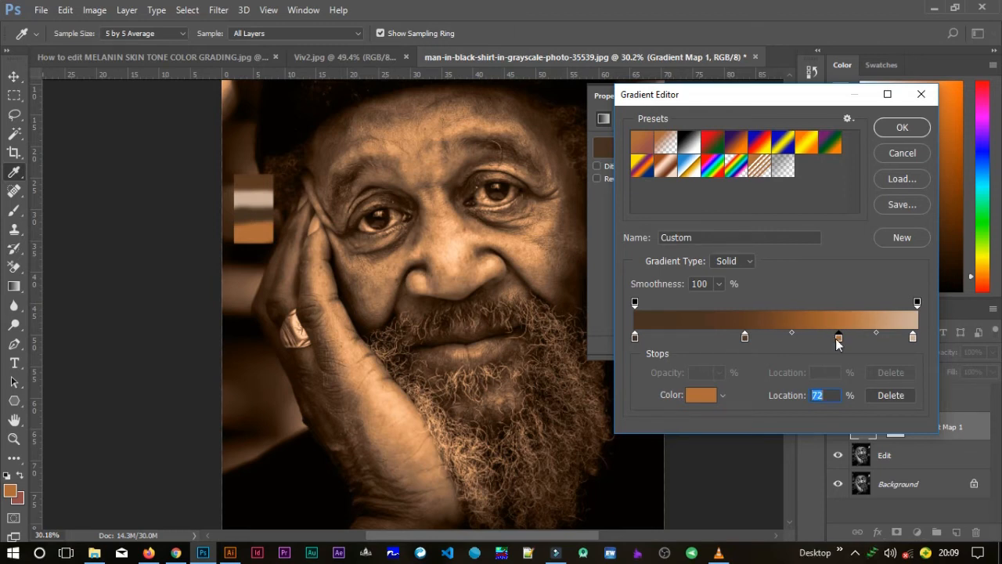
left_click_drag(838, 340, 842, 340)
left_click(896, 127)
left_click(769, 96)
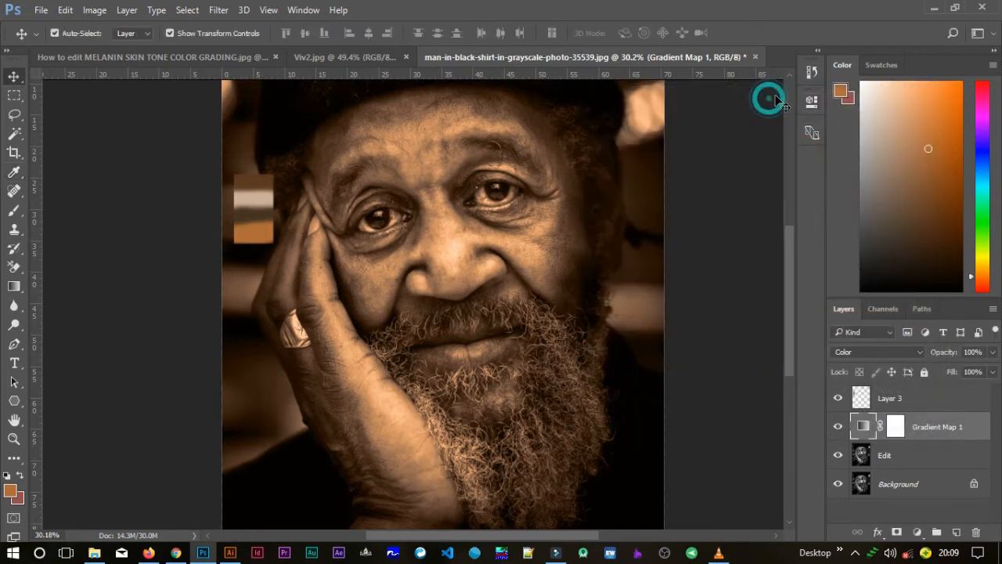
Select the gradient map's layer mask and invert it to black
left_click(892, 432)
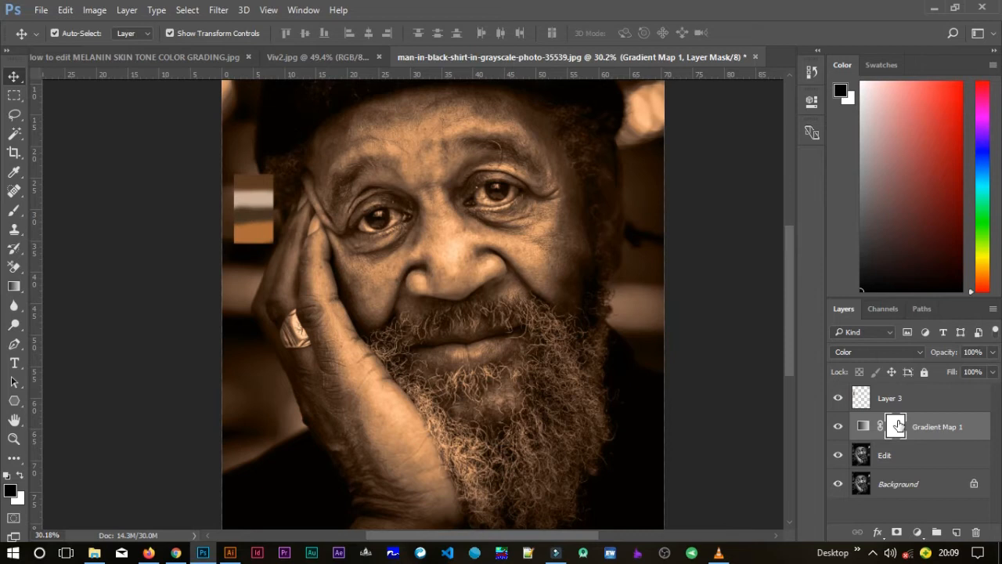
left_click_drag(898, 425, 898, 425)
key("ctrl+i")
key("ctrl+o")
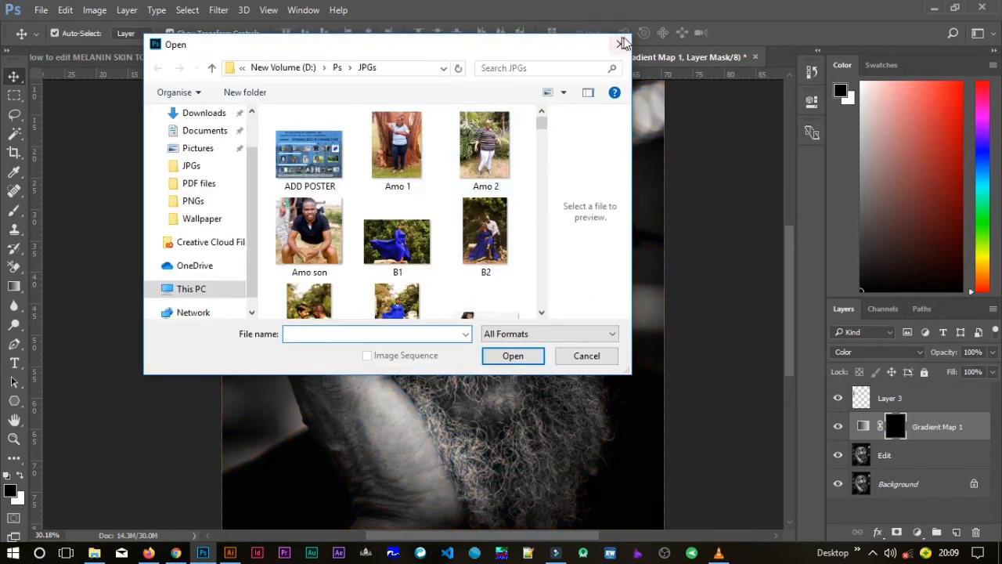
left_click(620, 44)
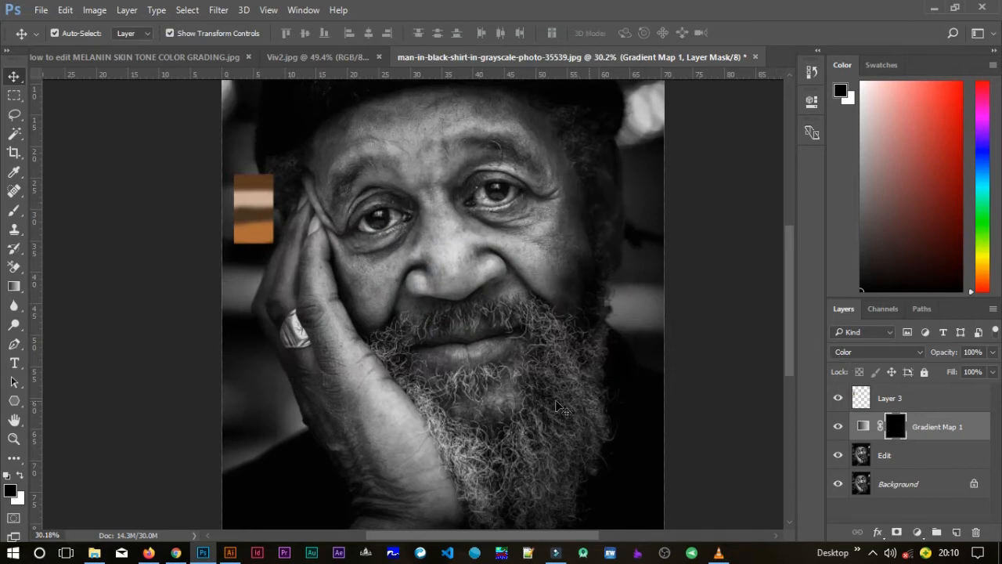
With the Brush tool, white colour and a 250 px brush, paint the mask over the nose and eyes
left_click(14, 210)
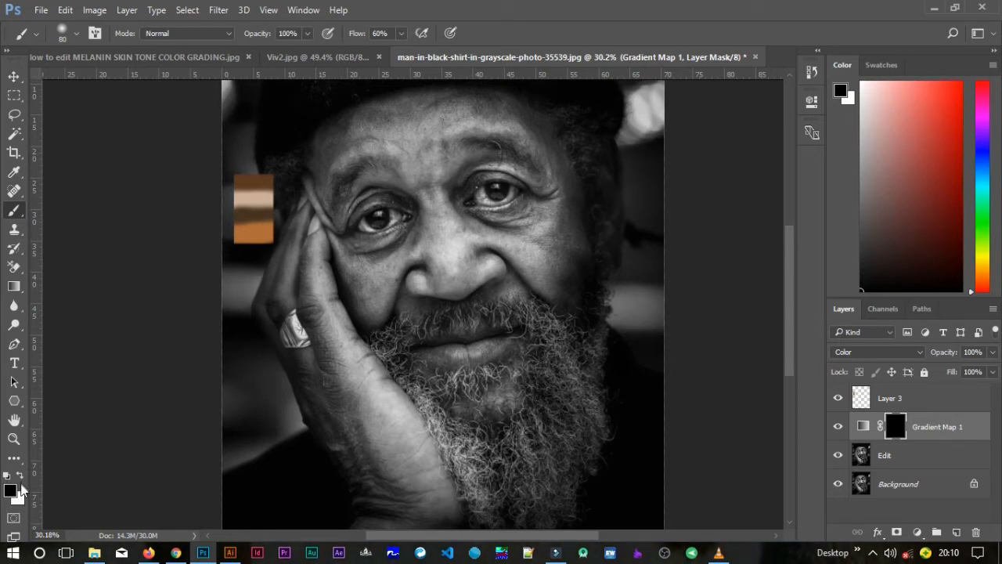
key("x")
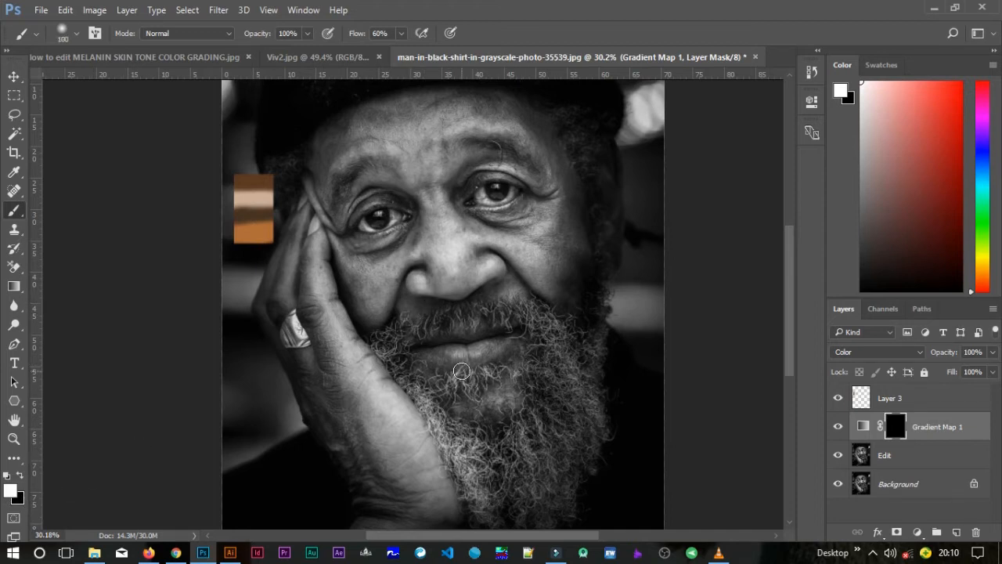
key("bracketright")
mouse_move(437, 276)
left_mouse_down()
mouse_move(488, 278)
mouse_move(471, 251)
left_mouse_up()
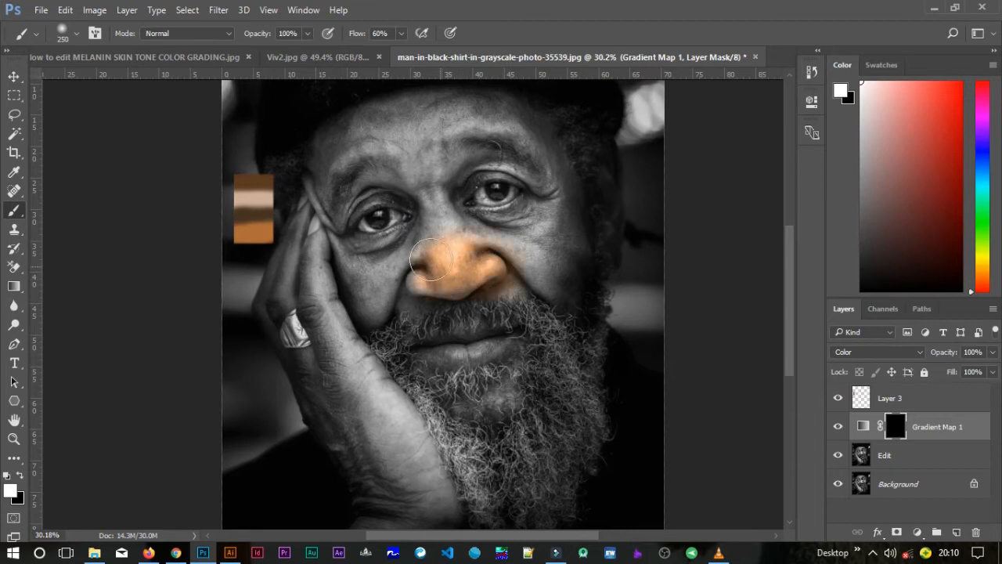
mouse_move(430, 209)
left_mouse_down()
mouse_move(436, 245)
mouse_move(456, 198)
mouse_move(454, 229)
mouse_move(465, 216)
mouse_move(494, 213)
left_mouse_up()
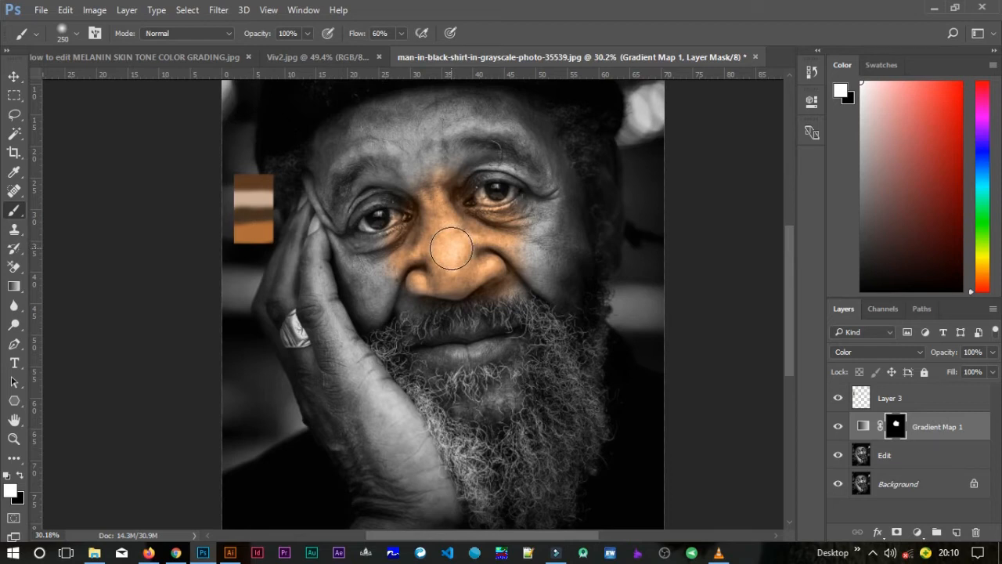
Set the brush flow to 100% and paint the mask over the cheeks, eyes and forehead
left_click(401, 33)
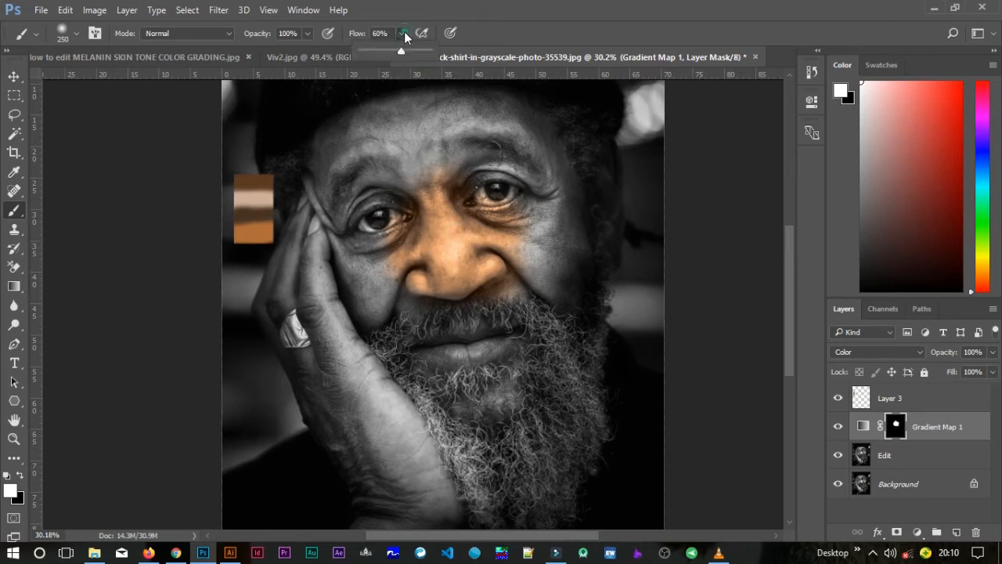
left_click_drag(405, 52, 434, 50)
left_click(459, 216)
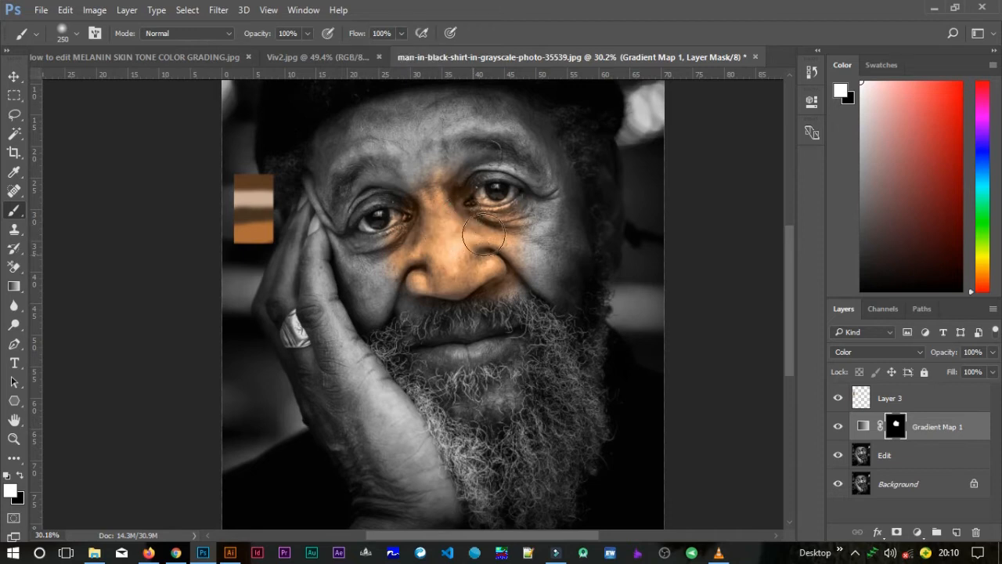
mouse_move(440, 244)
left_mouse_down()
mouse_move(439, 224)
mouse_move(443, 245)
mouse_move(476, 232)
left_mouse_up()
mouse_move(436, 146)
left_mouse_down()
mouse_move(383, 195)
mouse_move(359, 239)
left_mouse_up()
left_click(465, 135)
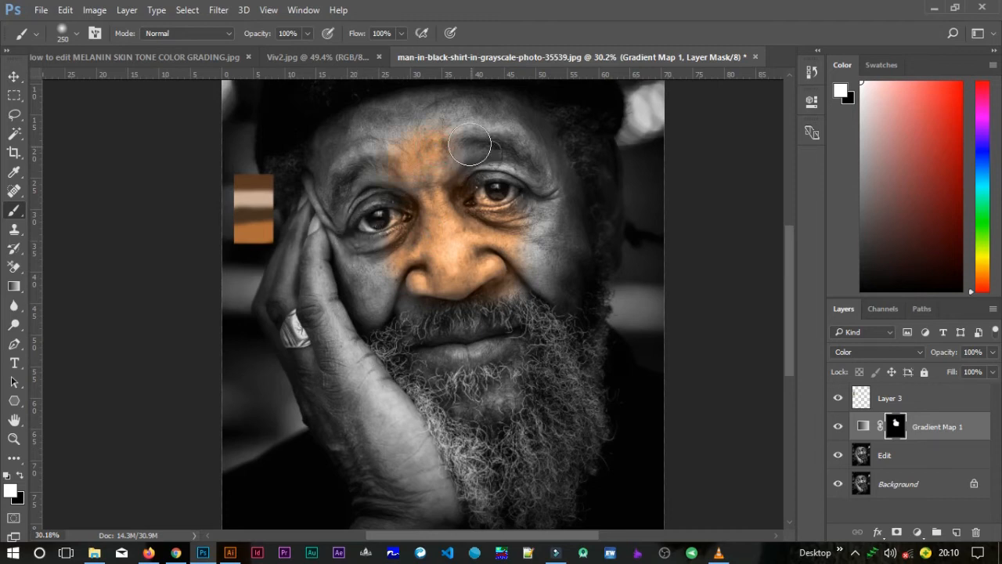
left_click(401, 83)
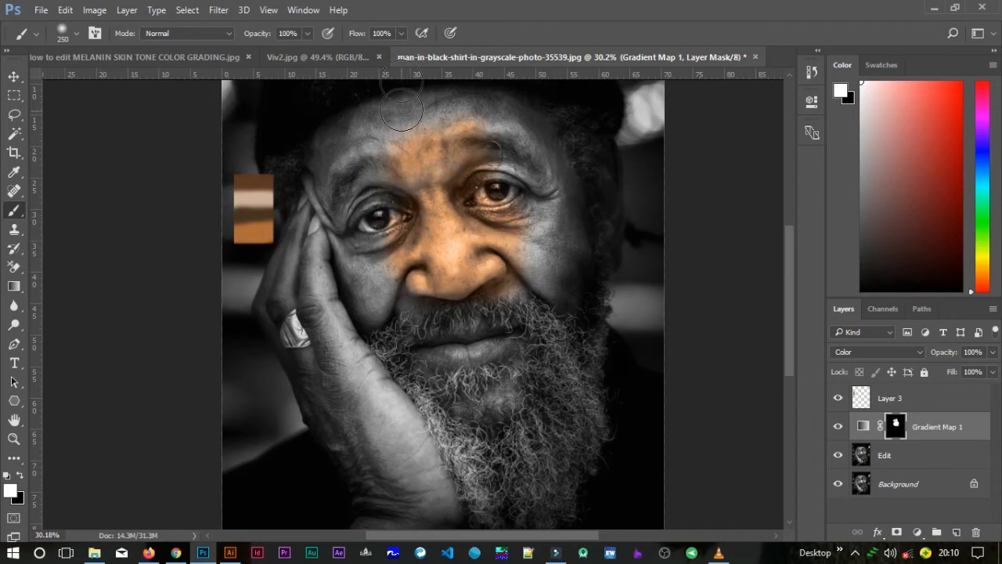
Set the brush flow to 40% and paint across the brow between the eyes
left_click(391, 33)
type("40")
mouse_move(514, 172)
left_mouse_down()
mouse_move(546, 210)
mouse_move(518, 231)
mouse_move(523, 221)
mouse_move(489, 200)
mouse_move(491, 182)
mouse_move(495, 189)
mouse_move(436, 182)
left_mouse_up()
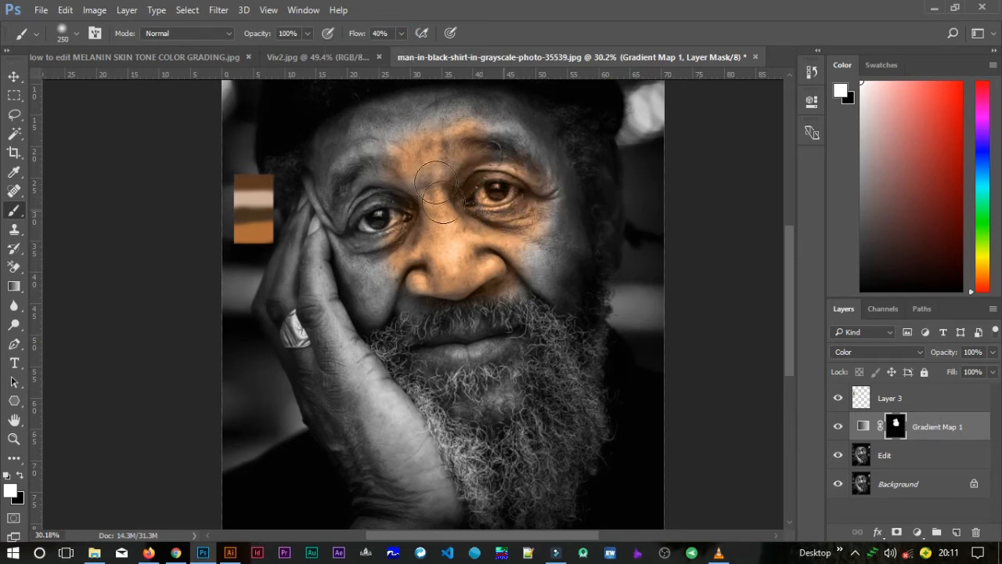
Set the brush flow back to 100% and paint the mask across both eyes
left_click(401, 34)
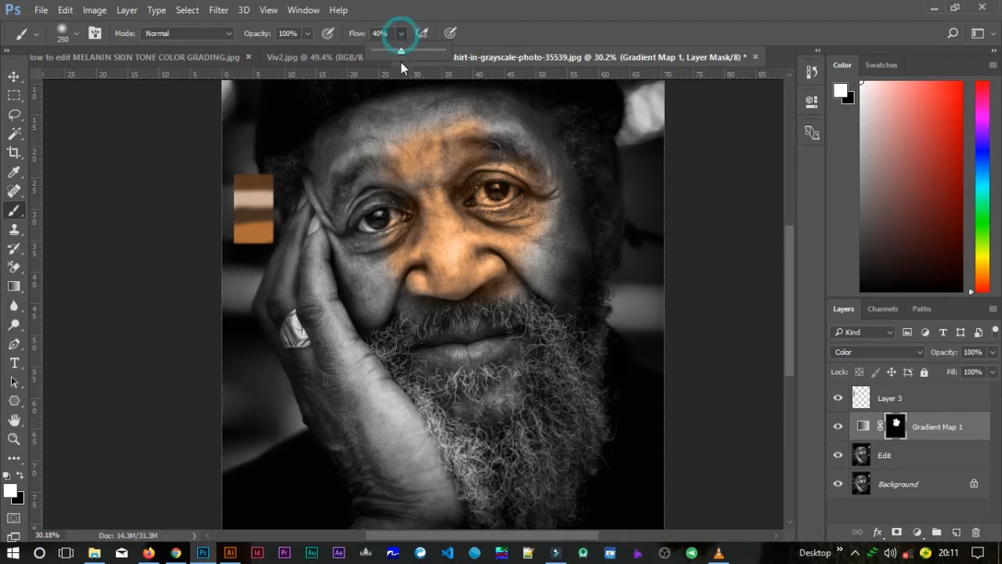
left_click(514, 157)
left_click(456, 172)
mouse_move(388, 184)
left_mouse_down()
mouse_move(397, 278)
mouse_move(427, 263)
mouse_move(469, 273)
mouse_move(516, 262)
mouse_move(544, 243)
mouse_move(512, 268)
mouse_move(542, 196)
left_mouse_up()
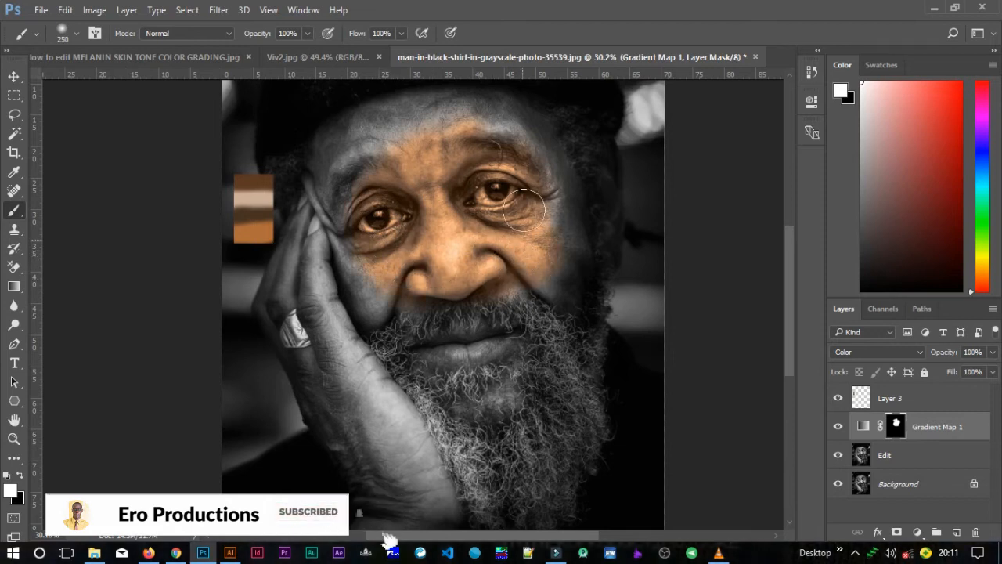
Zoom in, shrink the brush to 175 px, and paint the mask over the forehead, eyes and upper face
scroll(542, 196, "up", 5)
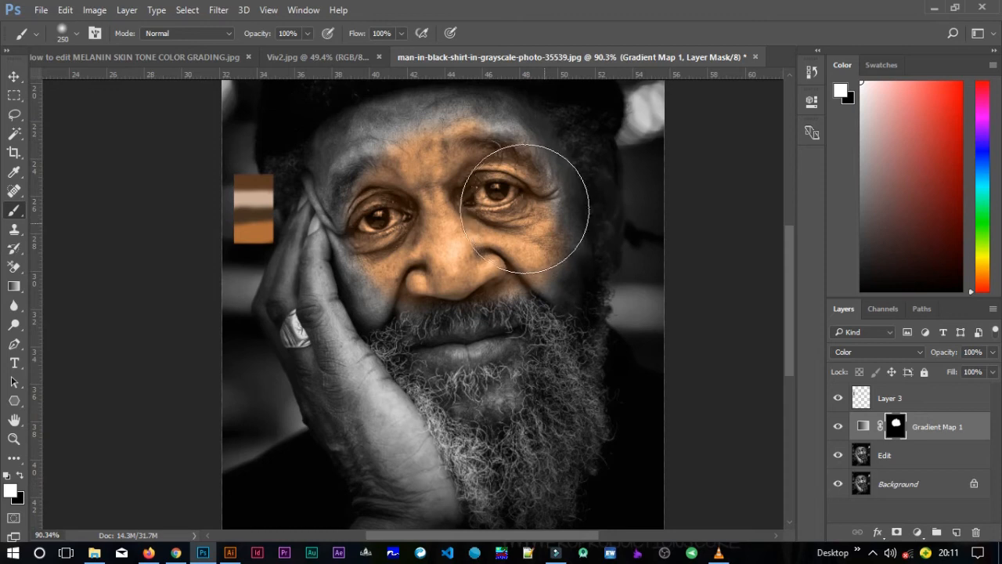
scroll(462, 231, "down", 3)
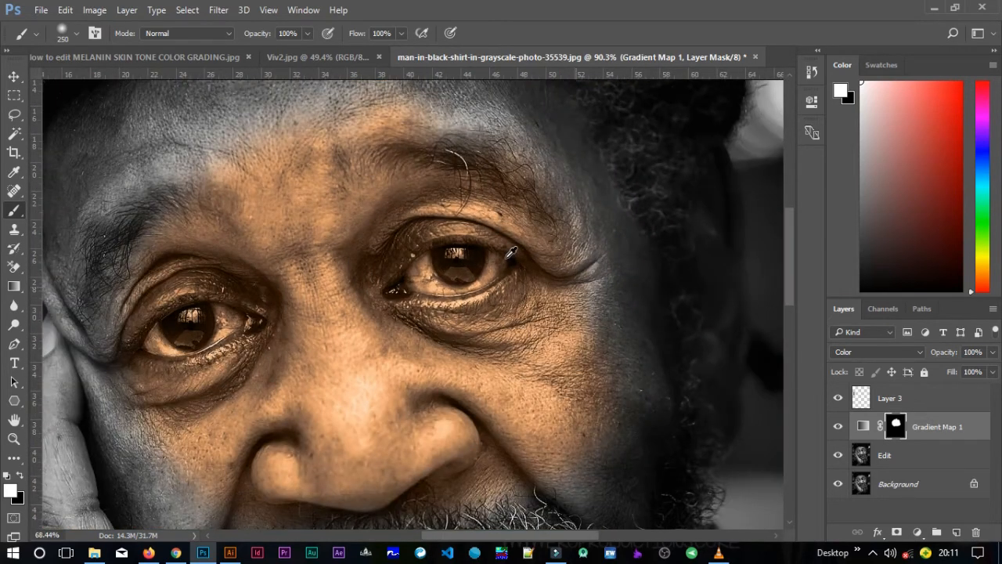
scroll(510, 252, "down", 2)
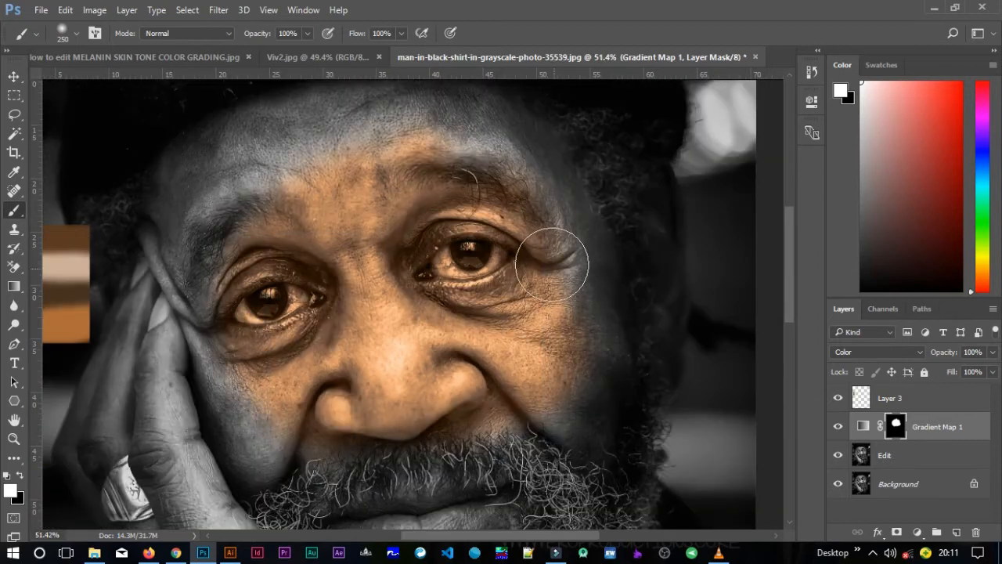
key("bracketleft")
key("bracketleft")
mouse_move(565, 280)
left_mouse_down()
mouse_move(570, 327)
mouse_move(580, 310)
mouse_move(591, 339)
mouse_move(599, 335)
mouse_move(578, 255)
mouse_move(584, 266)
mouse_move(587, 245)
mouse_move(581, 250)
mouse_move(547, 206)
mouse_move(543, 163)
mouse_move(528, 154)
mouse_move(506, 164)
mouse_move(505, 186)
mouse_move(456, 169)
mouse_move(479, 145)
mouse_move(478, 120)
mouse_move(490, 127)
mouse_move(353, 172)
mouse_move(314, 155)
left_mouse_up()
mouse_move(259, 183)
left_mouse_down()
mouse_move(241, 233)
mouse_move(246, 208)
mouse_move(224, 234)
mouse_move(223, 270)
mouse_move(217, 245)
mouse_move(245, 307)
mouse_move(303, 284)
mouse_move(400, 313)
left_mouse_up()
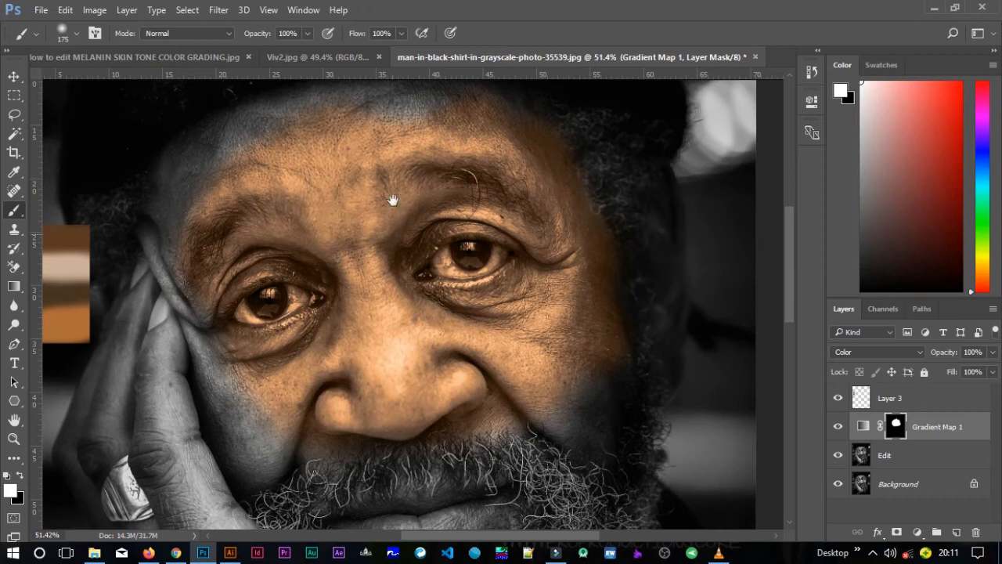
left_click_drag(391, 216, 402, 352)
mouse_move(397, 255)
left_mouse_down()
mouse_move(452, 258)
mouse_move(464, 245)
mouse_move(528, 264)
mouse_move(537, 253)
mouse_move(402, 236)
left_mouse_up()
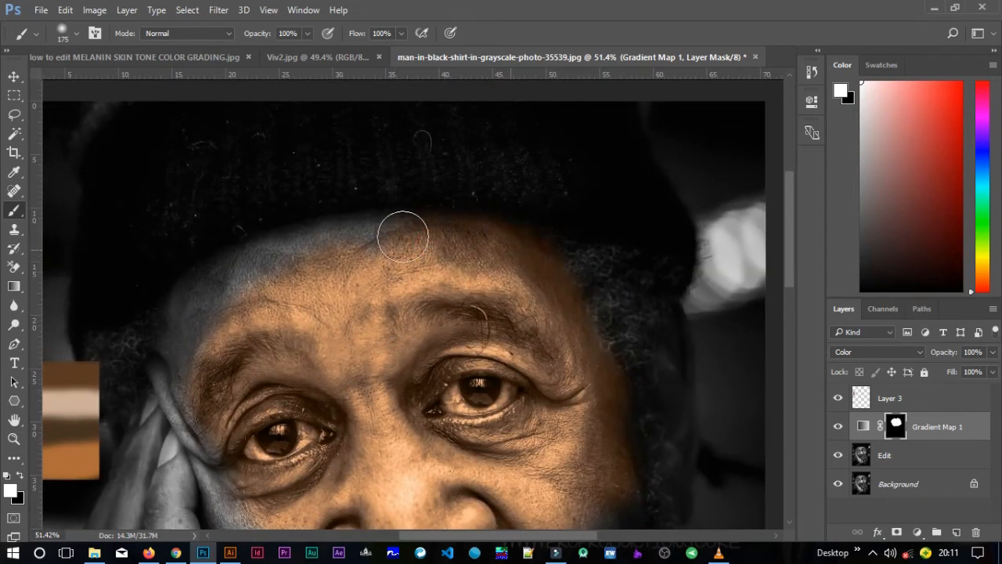
Paint the mask over the upper forehead under the hat, the cheek and the hand with its ring
mouse_move(354, 256)
left_mouse_down()
mouse_move(283, 252)
mouse_move(259, 274)
mouse_move(211, 286)
mouse_move(215, 271)
mouse_move(178, 348)
mouse_move(193, 354)
mouse_move(196, 409)
mouse_move(200, 394)
mouse_move(177, 383)
mouse_move(197, 396)
mouse_move(218, 366)
mouse_move(233, 315)
mouse_move(207, 304)
mouse_move(191, 336)
mouse_move(184, 323)
mouse_move(367, 329)
left_mouse_up()
left_click_drag(404, 244, 417, 97)
left_click_drag(403, 168, 444, 336)
mouse_move(307, 329)
left_mouse_down()
mouse_move(327, 399)
mouse_move(339, 405)
mouse_move(355, 382)
mouse_move(375, 393)
mouse_move(443, 380)
mouse_move(283, 371)
left_mouse_up()
mouse_move(266, 300)
left_mouse_down()
mouse_move(262, 240)
mouse_move(242, 252)
mouse_move(246, 261)
mouse_move(250, 252)
mouse_move(232, 348)
mouse_move(233, 304)
mouse_move(214, 364)
mouse_move(260, 263)
left_mouse_up()
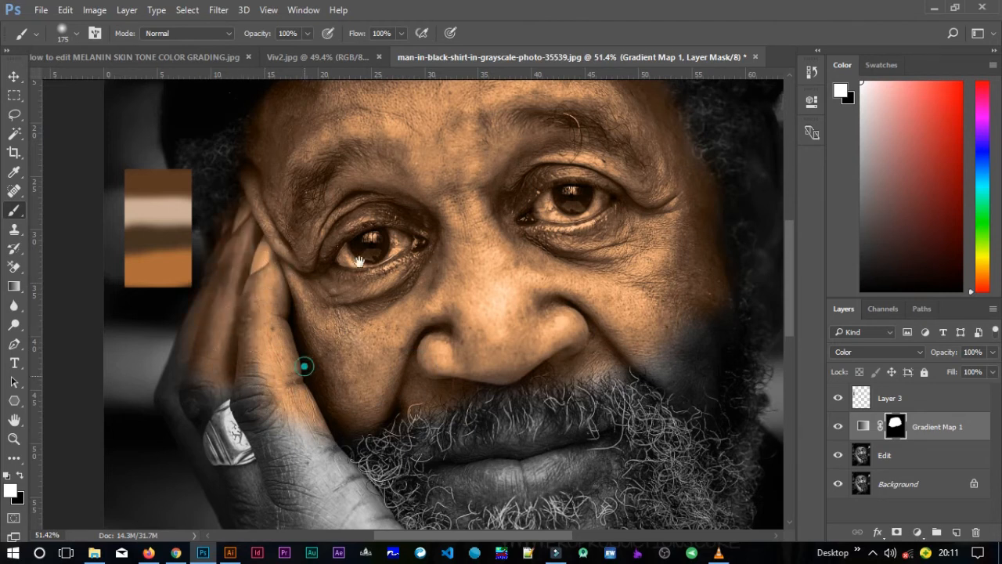
left_click_drag(304, 366, 414, 165)
mouse_move(318, 171)
left_mouse_down()
mouse_move(306, 172)
mouse_move(309, 186)
mouse_move(324, 127)
mouse_move(305, 202)
mouse_move(290, 212)
mouse_move(368, 235)
mouse_move(384, 228)
mouse_move(376, 235)
mouse_move(404, 177)
left_mouse_up()
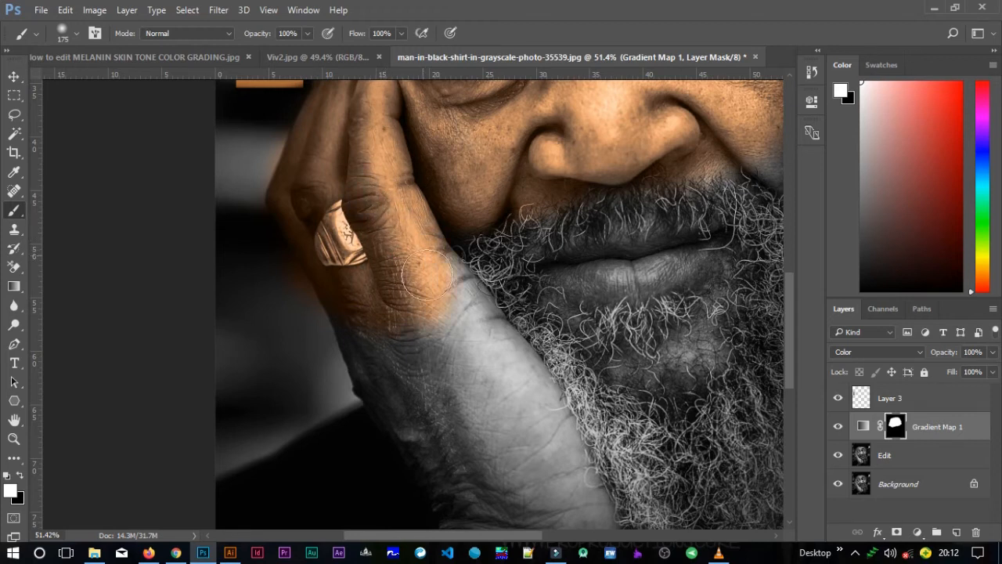
mouse_move(389, 326)
left_mouse_down()
mouse_move(376, 351)
mouse_move(380, 371)
left_mouse_up()
left_click_drag(405, 278, 358, 208)
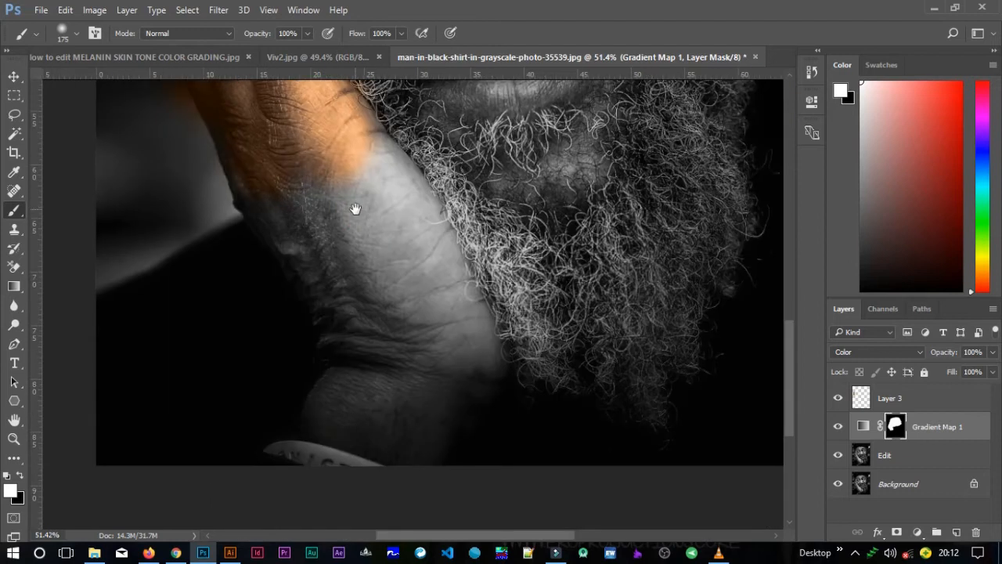
Paint the mask down the hand and wrist to the bottom of the image
mouse_move(250, 154)
left_mouse_down()
mouse_move(251, 202)
mouse_move(236, 134)
mouse_move(224, 129)
mouse_move(213, 148)
mouse_move(249, 213)
mouse_move(263, 197)
mouse_move(288, 229)
mouse_move(316, 232)
mouse_move(309, 283)
mouse_move(330, 275)
mouse_move(370, 217)
left_mouse_up()
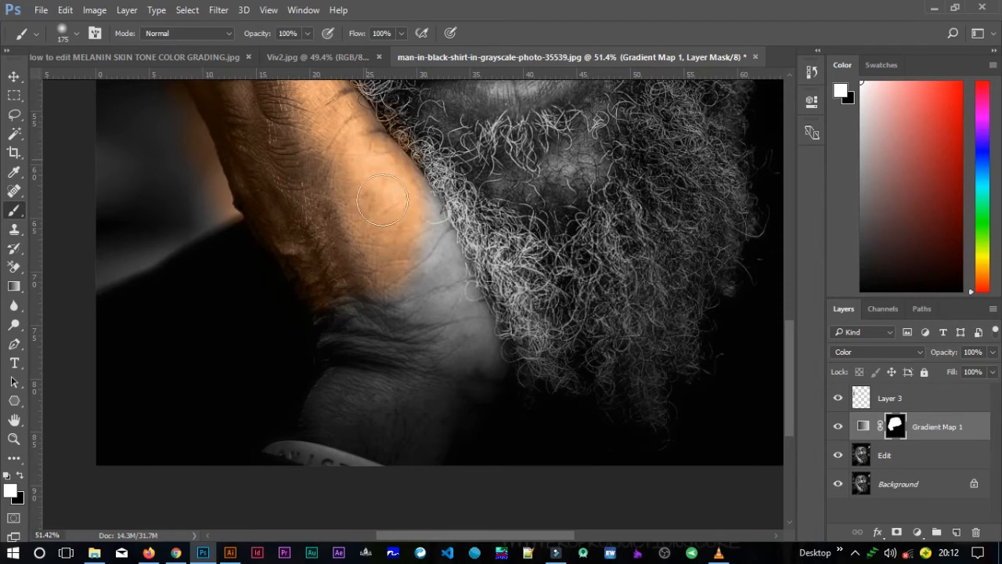
mouse_move(408, 225)
left_mouse_down()
mouse_move(429, 286)
mouse_move(456, 293)
mouse_move(424, 203)
left_mouse_up()
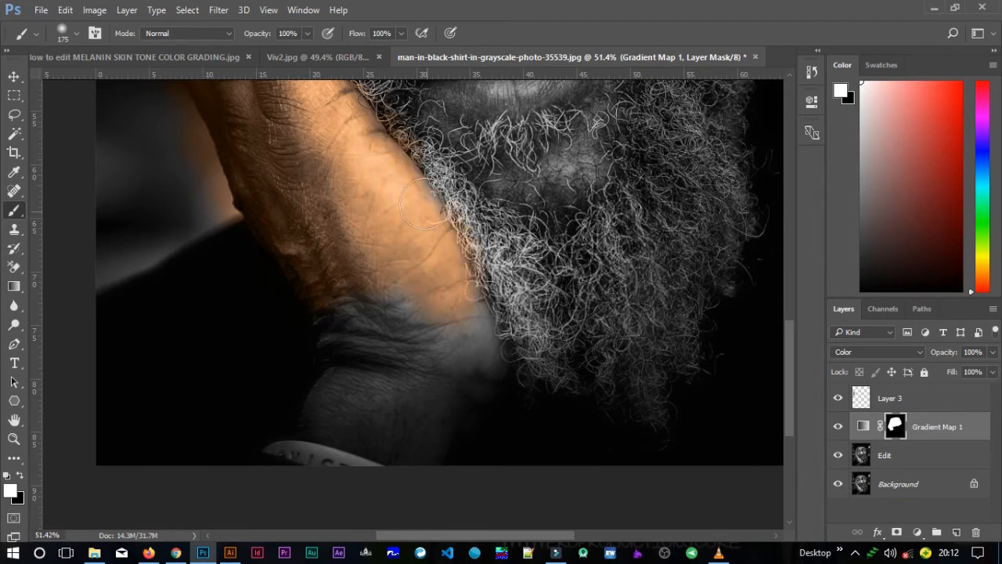
mouse_move(425, 344)
left_mouse_down()
mouse_move(447, 336)
mouse_move(470, 352)
mouse_move(447, 400)
left_mouse_up()
left_click_drag(403, 253, 399, 186)
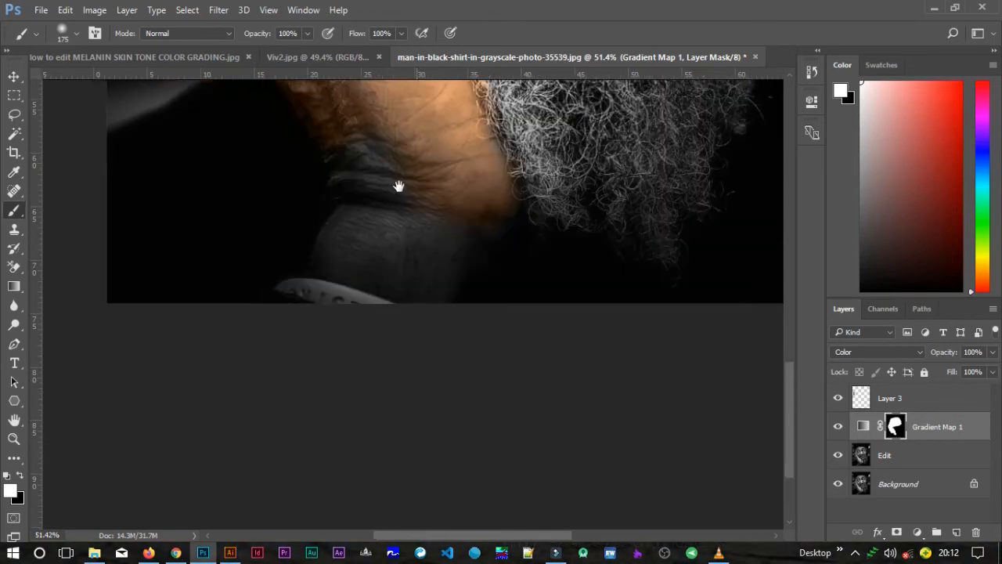
mouse_move(343, 158)
left_mouse_down()
mouse_move(346, 122)
mouse_move(343, 133)
mouse_move(382, 163)
mouse_move(392, 129)
mouse_move(356, 233)
mouse_move(353, 180)
mouse_move(330, 236)
mouse_move(336, 219)
mouse_move(318, 235)
mouse_move(371, 217)
mouse_move(383, 272)
mouse_move(425, 227)
mouse_move(423, 267)
mouse_move(439, 192)
mouse_move(440, 213)
mouse_move(474, 210)
mouse_move(465, 226)
mouse_move(473, 249)
mouse_move(490, 216)
mouse_move(452, 257)
left_mouse_up()
mouse_move(535, 220)
left_mouse_down()
mouse_move(497, 250)
mouse_move(479, 329)
mouse_move(418, 339)
left_mouse_up()
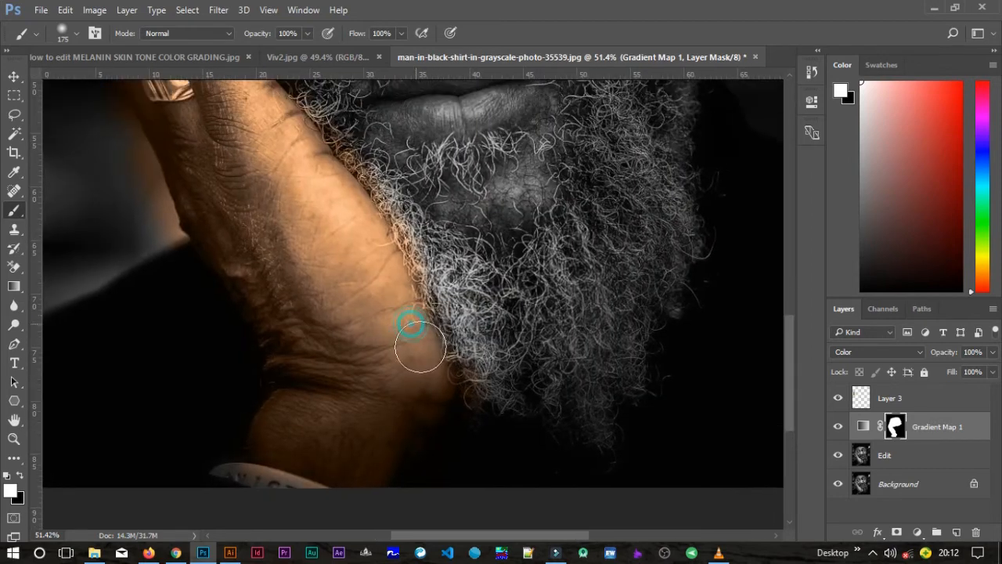
left_click_drag(427, 150, 326, 436)
mouse_move(474, 243)
left_mouse_down()
mouse_move(364, 295)
mouse_move(352, 273)
left_mouse_up()
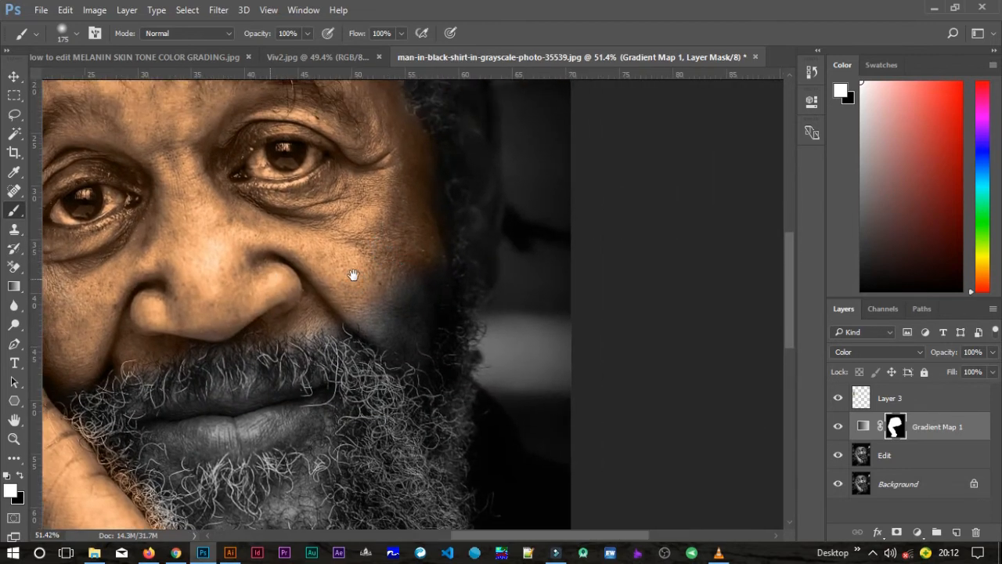
Paint the mask over the right cheek and nose, then with a 90 px brush along the temple beside the hat
mouse_move(398, 349)
left_mouse_down()
mouse_move(400, 284)
mouse_move(416, 290)
mouse_move(416, 282)
mouse_move(417, 331)
left_mouse_up()
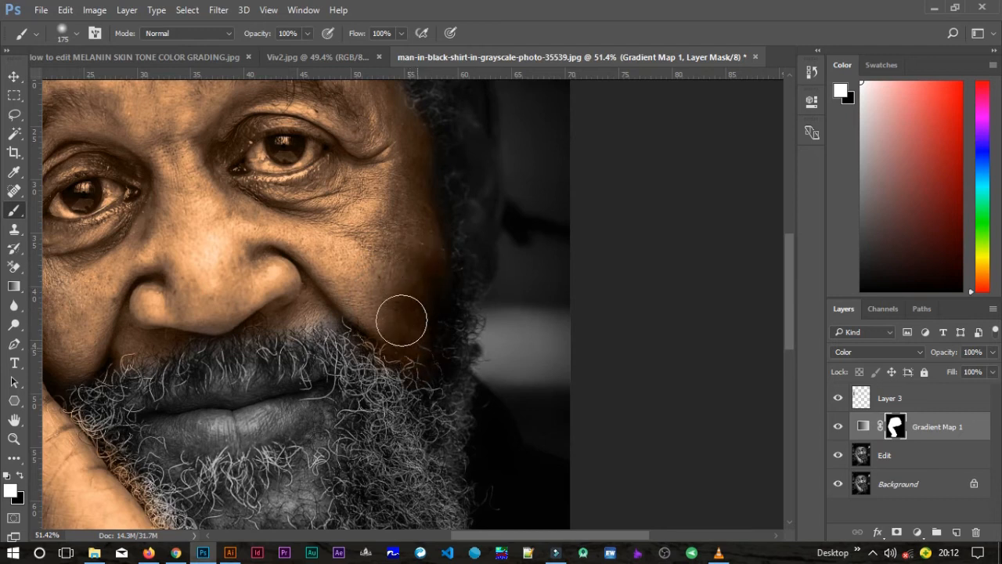
mouse_move(288, 307)
left_mouse_down()
mouse_move(243, 315)
mouse_move(143, 316)
left_mouse_up()
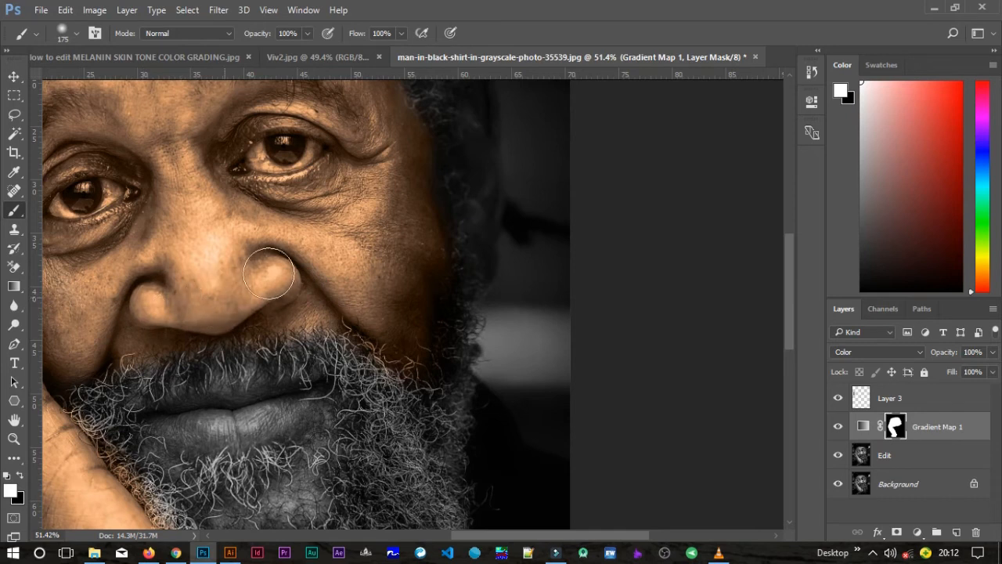
mouse_move(399, 179)
left_mouse_down()
mouse_move(208, 381)
mouse_move(206, 403)
left_mouse_up()
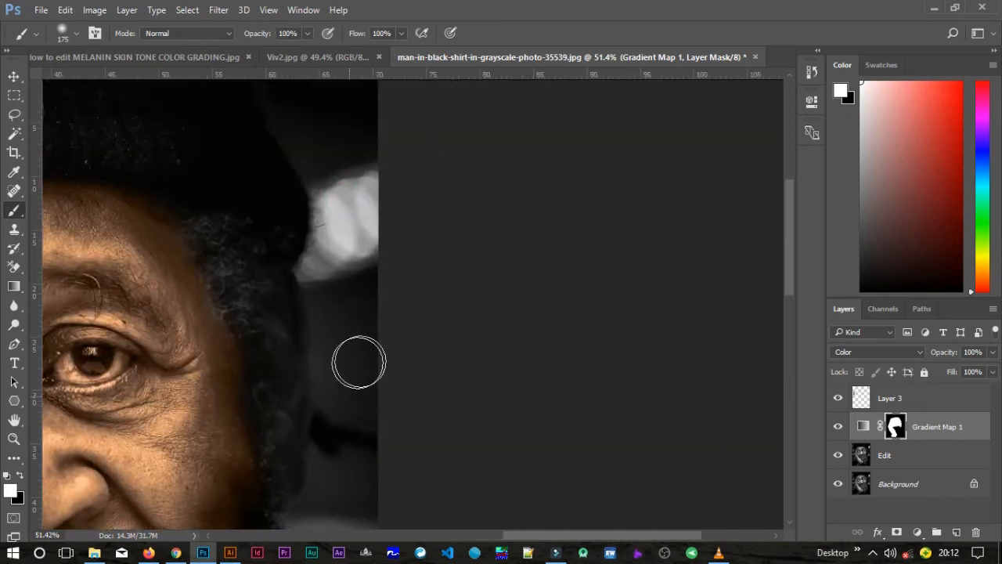
key("bracketleft")
left_click_drag(282, 336, 285, 383)
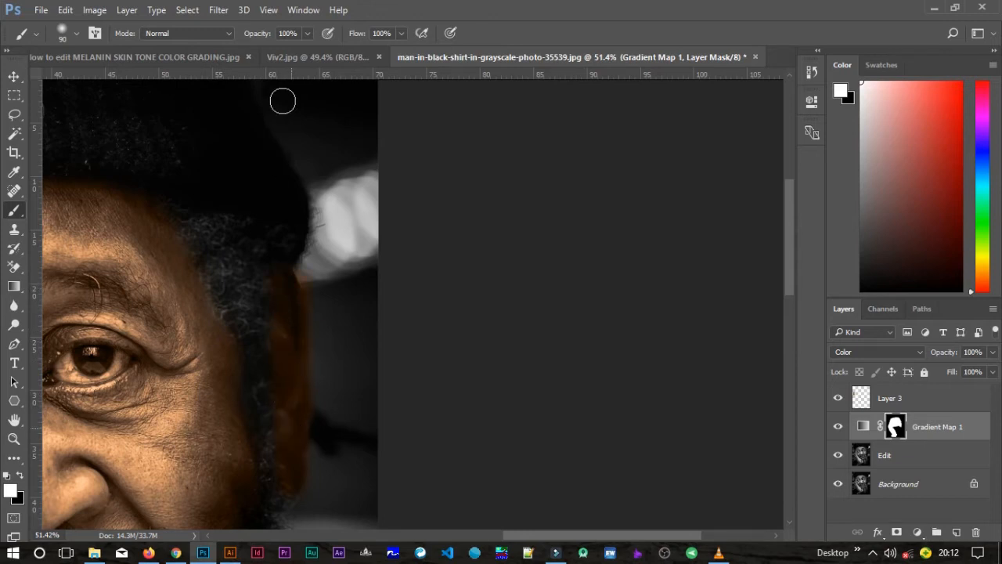
Set the brush flow to 53% and paint the mask along the temple and side of the face
left_click(306, 33)
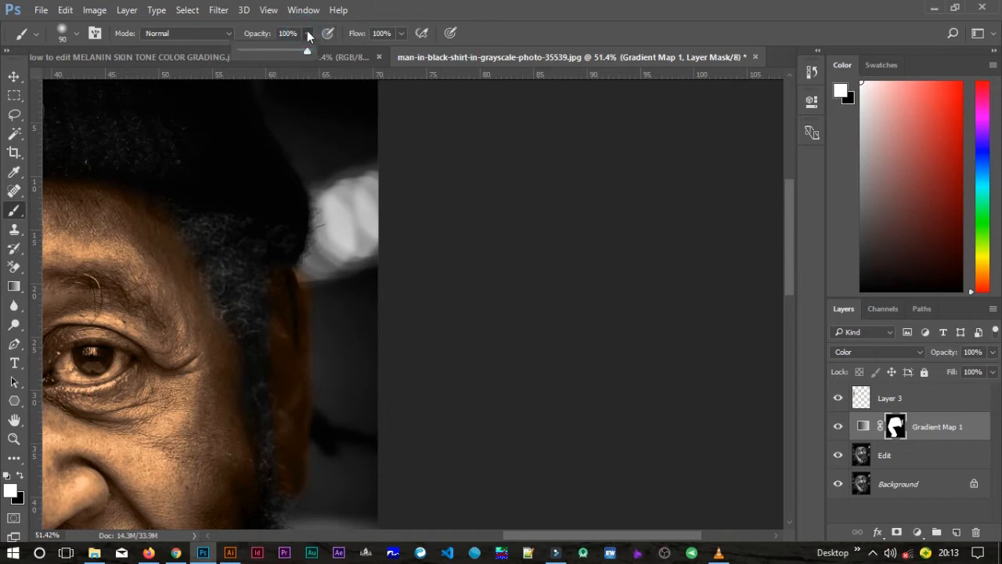
left_click(400, 34)
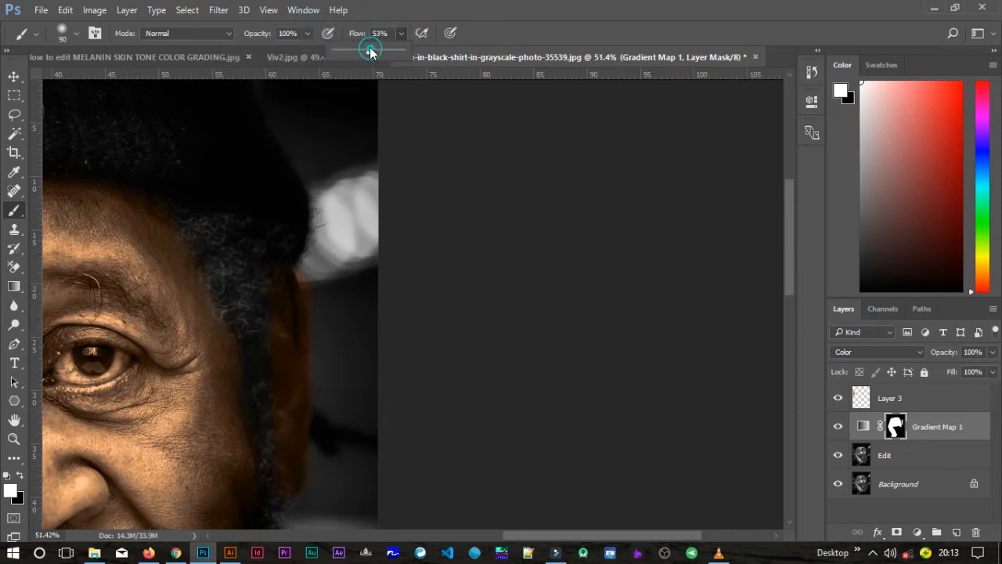
left_click(276, 321)
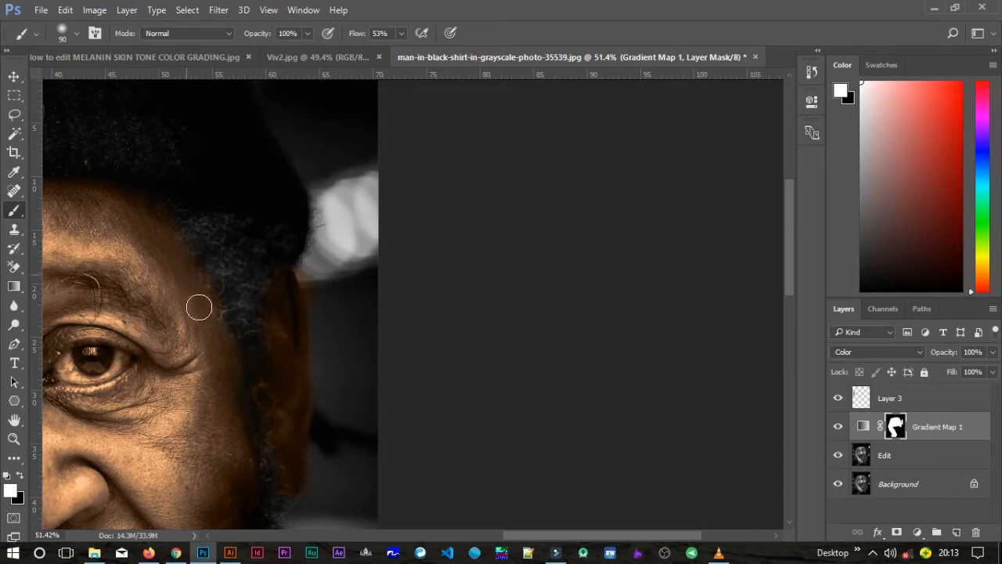
left_click_drag(143, 368, 109, 453)
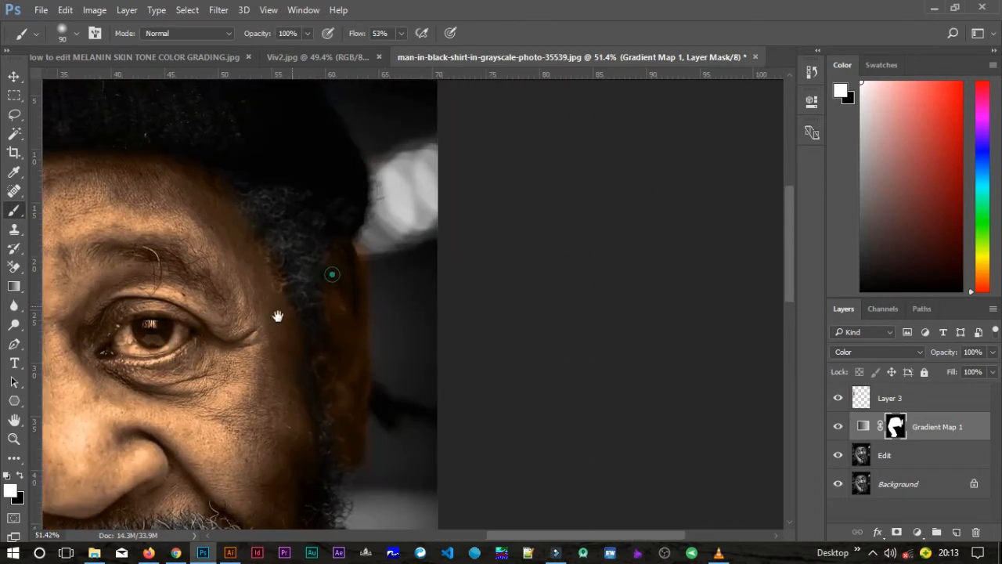
left_click_drag(277, 316, 188, 374)
left_click_drag(292, 386, 269, 370)
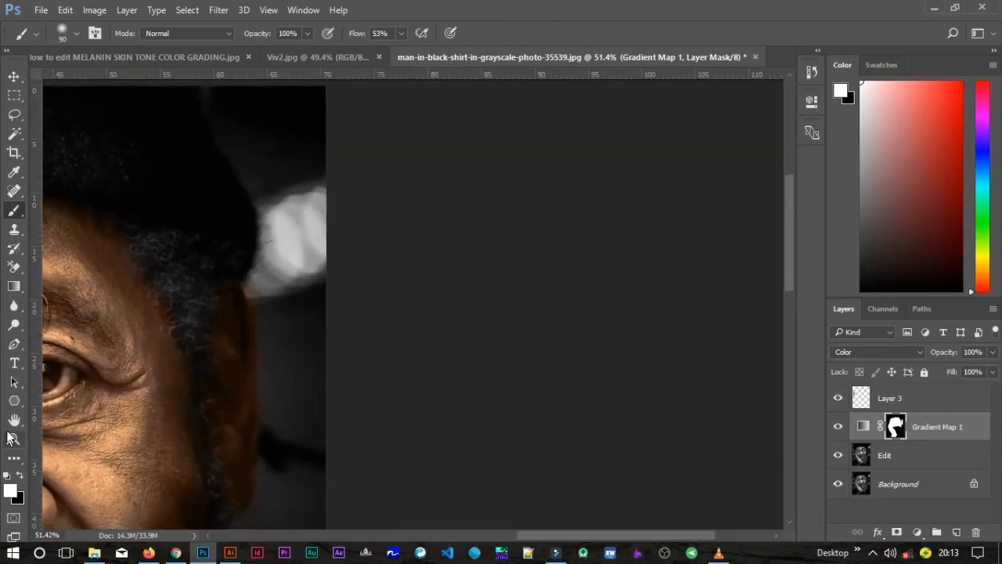
Switch to black and paint the color off the hair beside the face and the beard's edge
key("x")
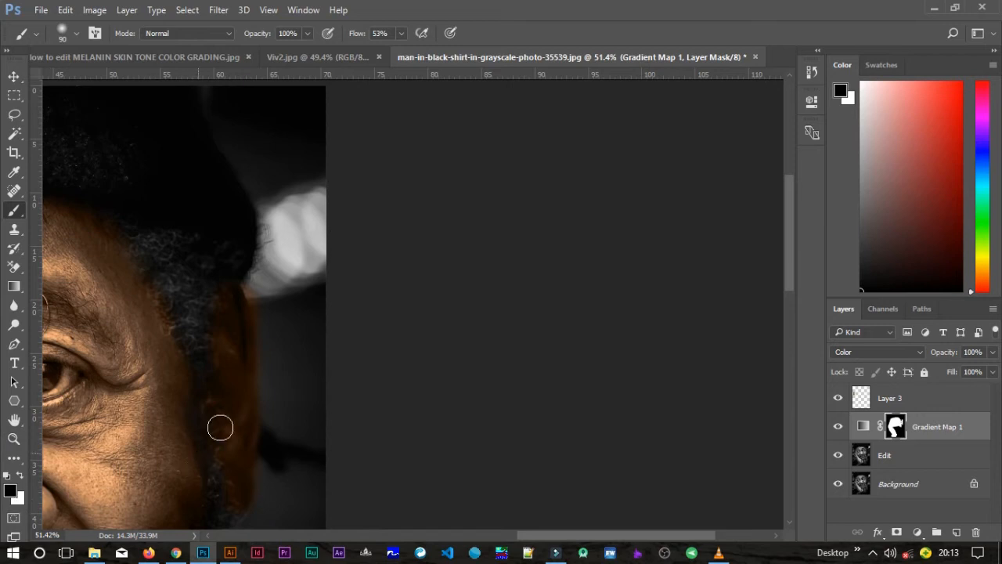
mouse_move(263, 309)
left_mouse_down()
mouse_move(269, 321)
mouse_move(256, 294)
left_mouse_up()
left_click_drag(494, 260, 574, 141)
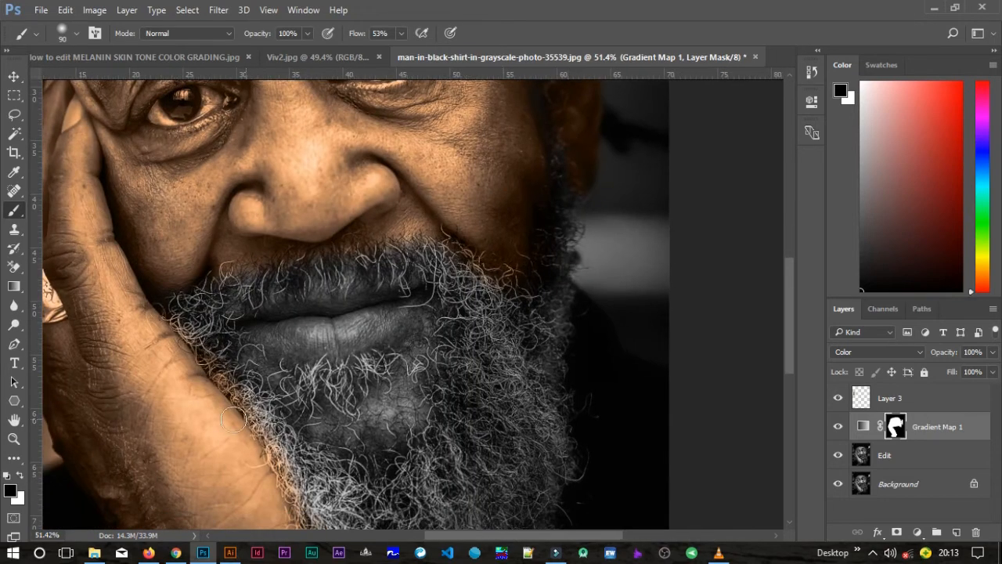
left_click_drag(194, 320, 177, 324)
left_click_drag(215, 363, 259, 412)
scroll(284, 342, "down", 5)
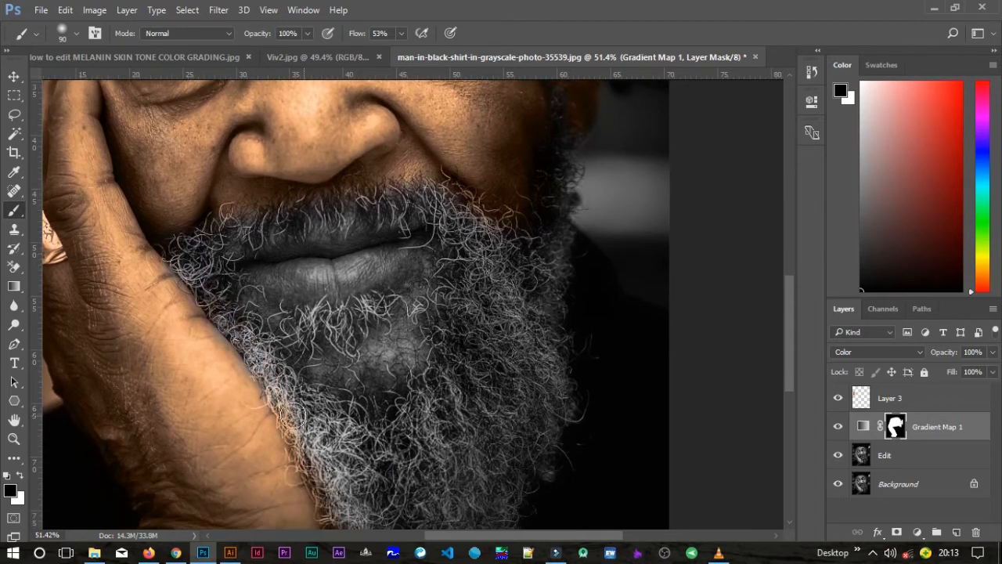
mouse_move(296, 406)
left_mouse_down()
mouse_move(288, 393)
mouse_move(302, 404)
left_mouse_up()
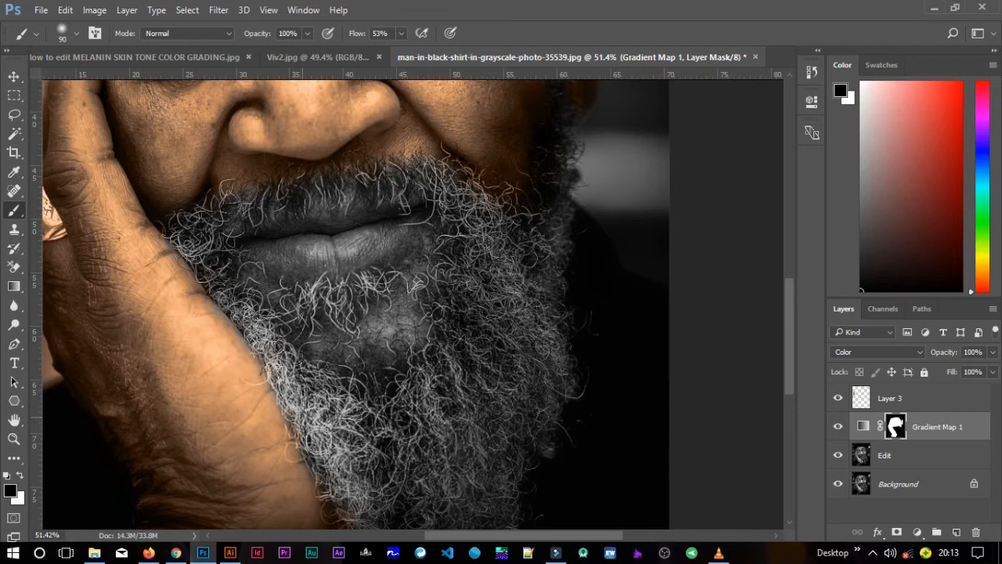
Paint black over the lower beard and the dark background around it
scroll(321, 439, "down", 9)
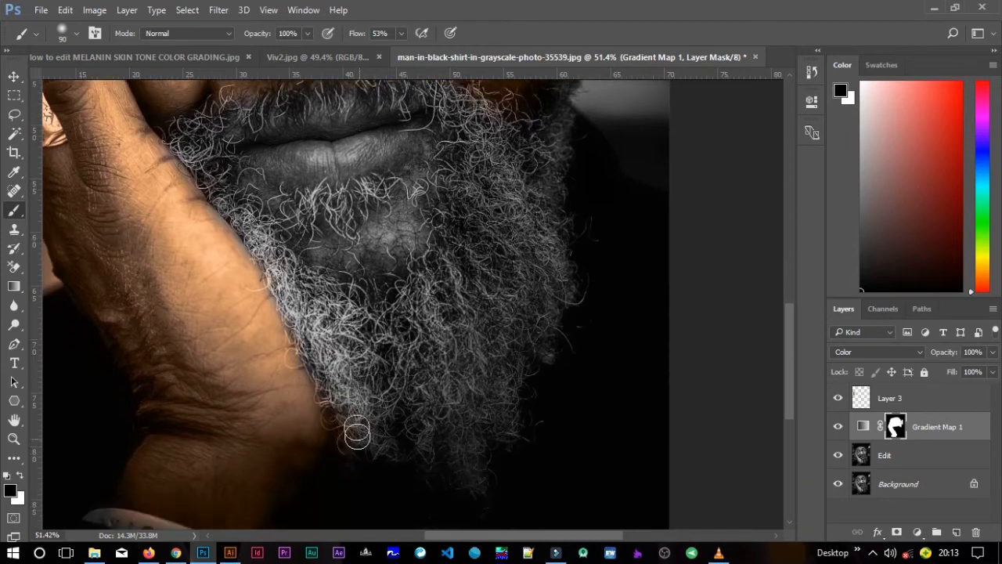
scroll(354, 423, "down", 3)
mouse_move(344, 376)
left_mouse_down()
mouse_move(335, 352)
mouse_move(343, 401)
left_mouse_up()
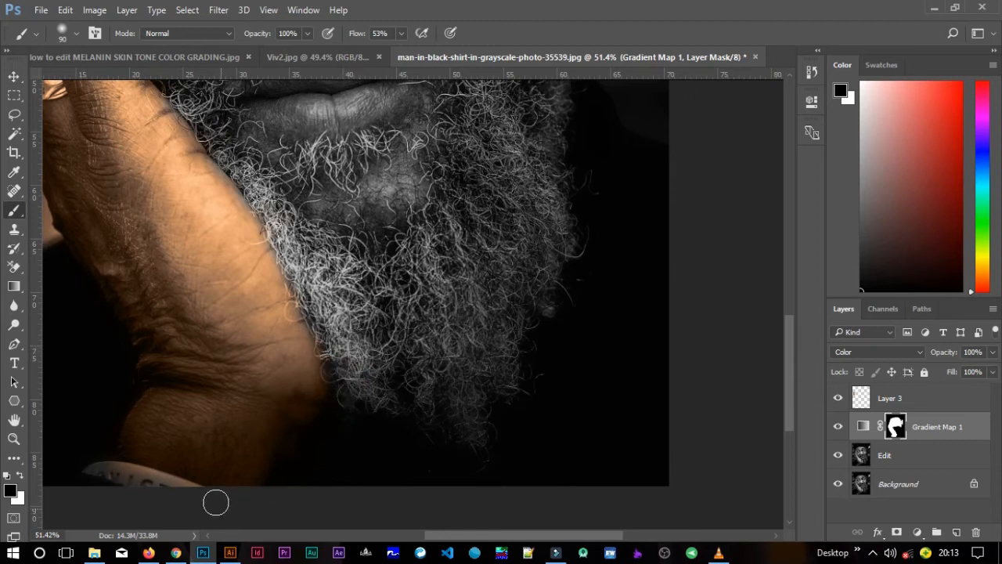
mouse_move(197, 495)
left_mouse_down()
mouse_move(167, 484)
mouse_move(209, 497)
mouse_move(122, 473)
left_mouse_up()
left_click_drag(157, 268, 645, 441)
mouse_move(542, 410)
left_mouse_down()
mouse_move(483, 286)
mouse_move(496, 299)
left_mouse_up()
left_click_drag(629, 255, 627, 416)
left_click_drag(651, 236, 670, 358)
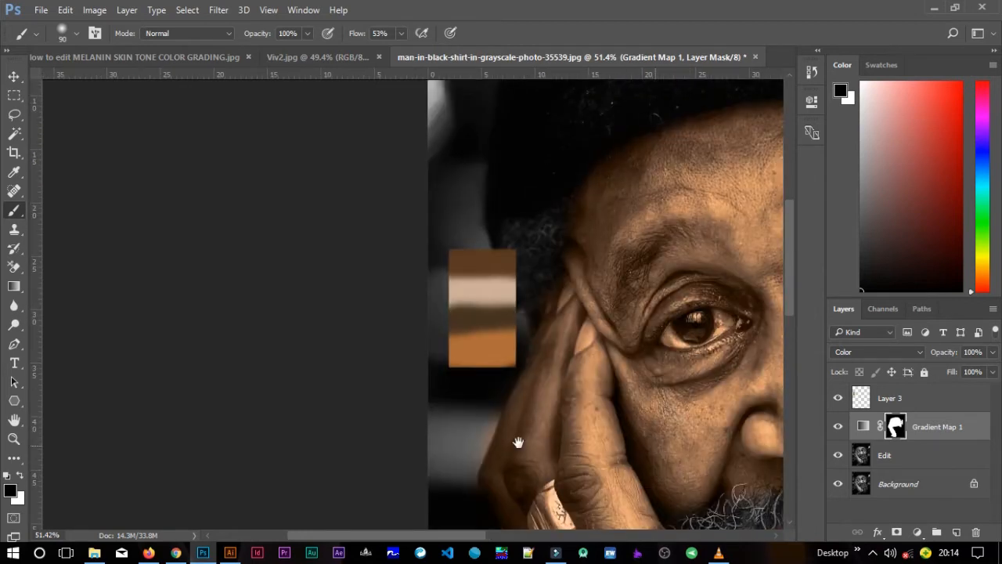
Paint black over the background beside the hand and fingers
mouse_move(467, 489)
left_mouse_down()
mouse_move(468, 450)
mouse_move(485, 423)
left_mouse_up()
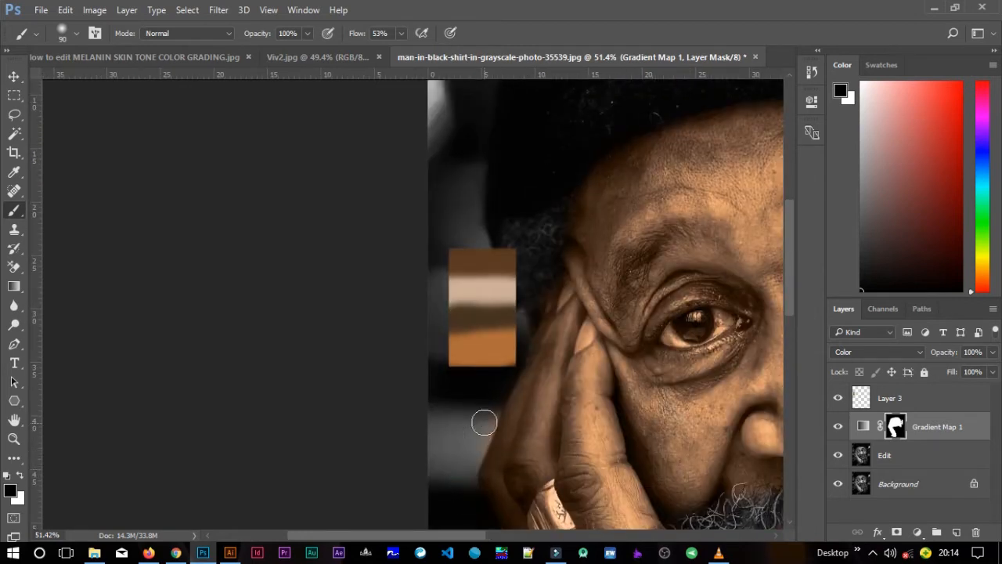
left_click(525, 318)
left_click_drag(635, 186, 232, 382)
left_click_drag(590, 400, 452, 353)
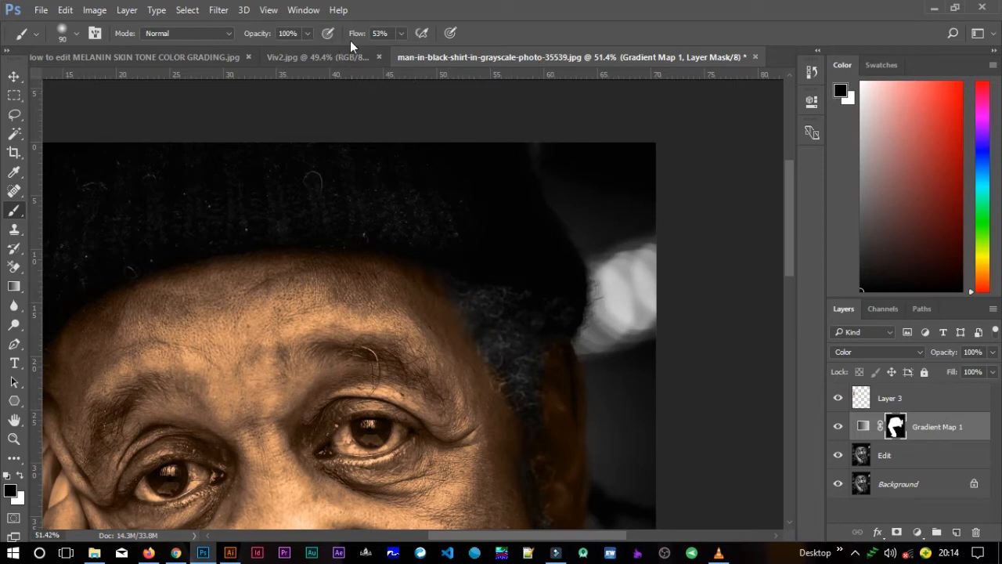
Lower the flow to 42%, switch to white, and paint the mask over the forehead and brows
left_click(398, 35)
left_click(394, 49)
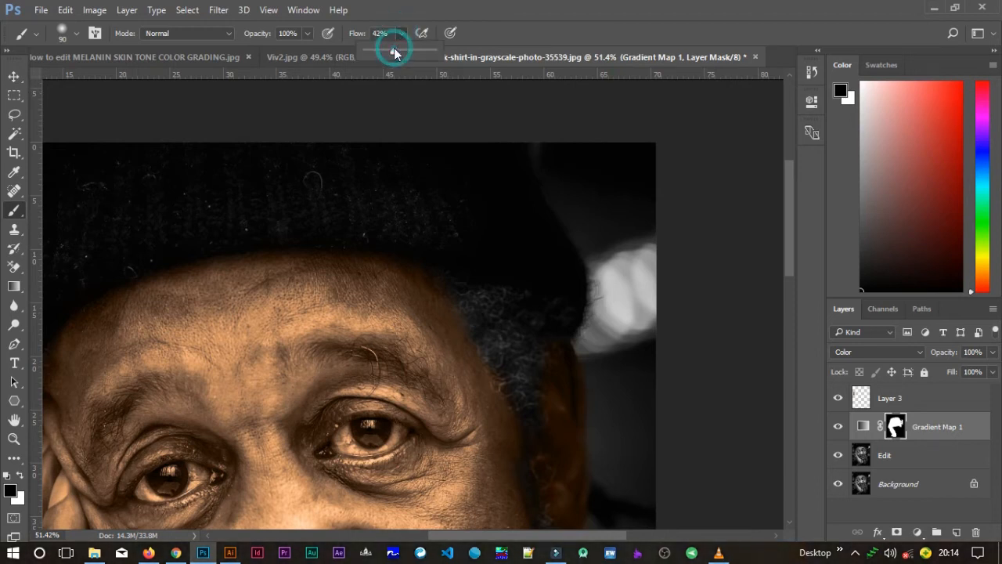
key("x")
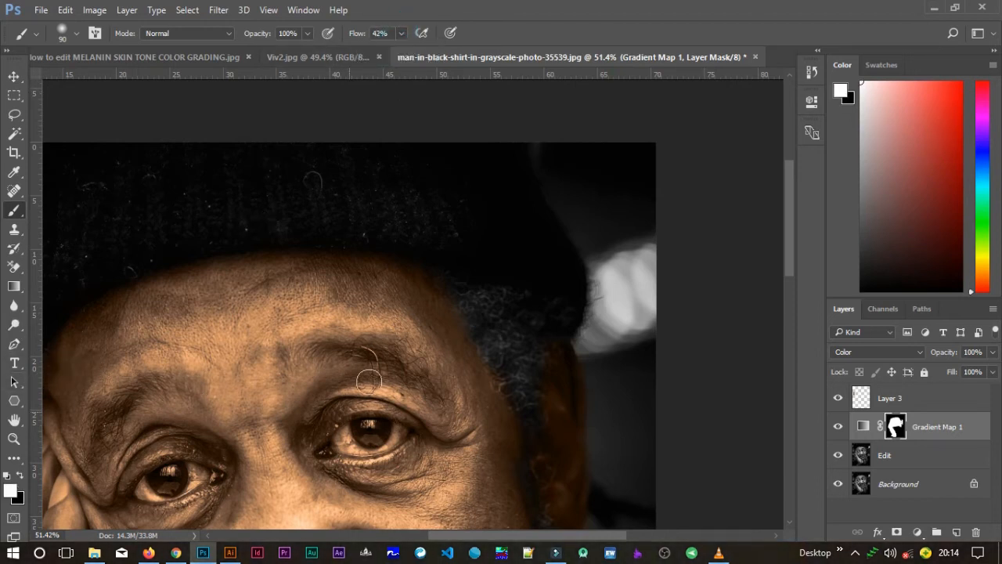
mouse_move(451, 303)
left_mouse_down()
mouse_move(436, 281)
mouse_move(391, 274)
mouse_move(443, 317)
left_mouse_up()
mouse_move(243, 337)
left_mouse_down()
mouse_move(428, 227)
mouse_move(352, 244)
left_mouse_up()
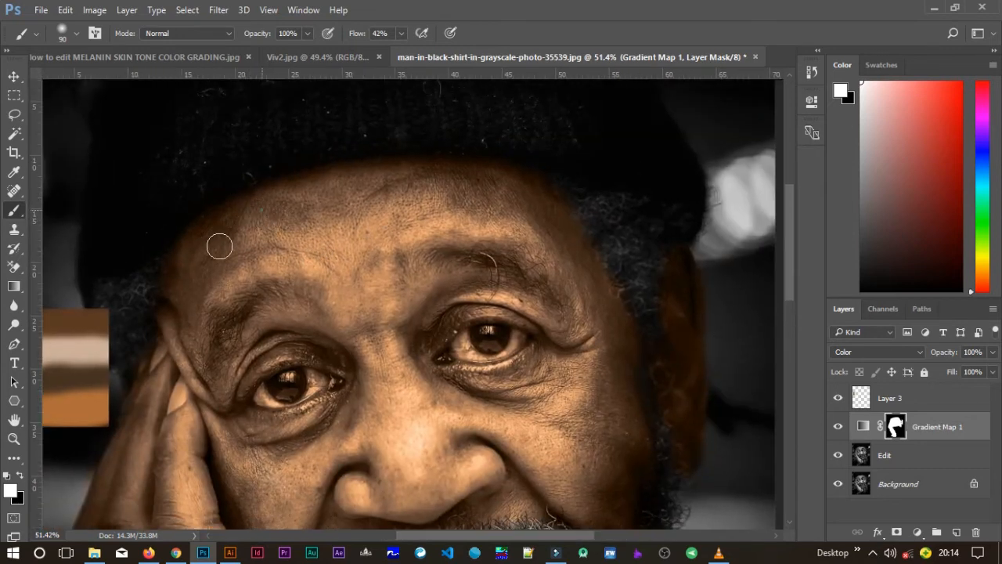
mouse_move(465, 470)
left_mouse_down()
mouse_move(446, 441)
mouse_move(400, 261)
mouse_move(408, 325)
left_mouse_up()
Set the flow to 31% and paint the mask over the chin beneath the lower lip
left_click(398, 34)
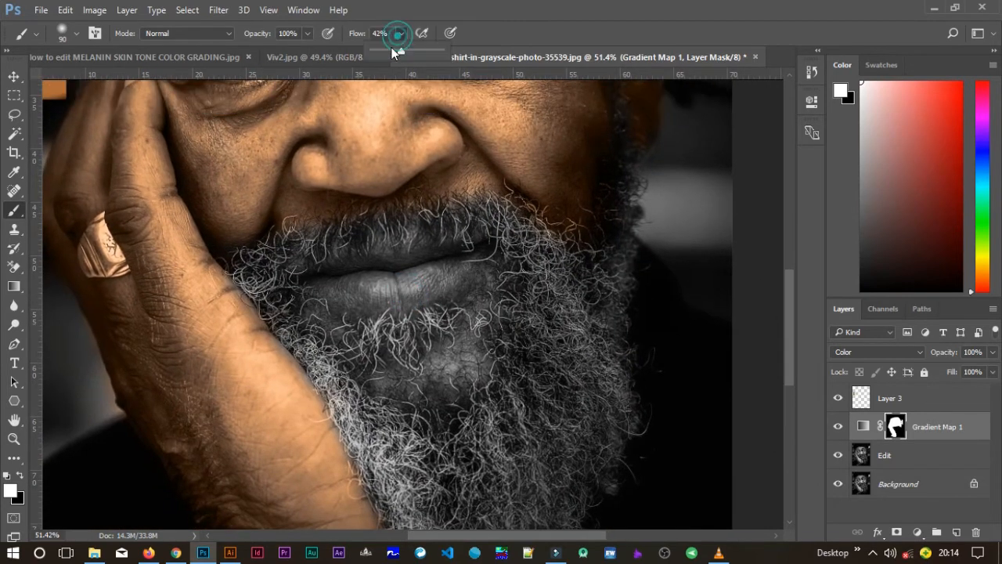
left_click(392, 51)
left_click_drag(437, 349, 472, 330)
mouse_move(473, 372)
left_mouse_down()
mouse_move(439, 396)
mouse_move(384, 393)
mouse_move(429, 370)
mouse_move(384, 380)
mouse_move(417, 367)
mouse_move(463, 312)
mouse_move(472, 327)
mouse_move(494, 311)
mouse_move(489, 343)
mouse_move(478, 315)
left_mouse_up()
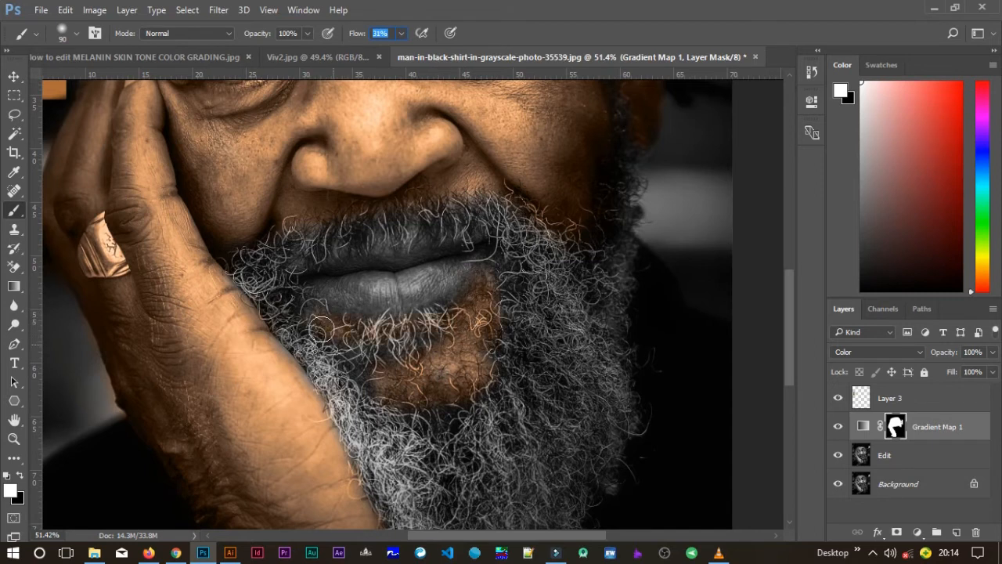
mouse_move(312, 308)
left_mouse_down()
mouse_move(362, 369)
mouse_move(404, 346)
mouse_move(418, 350)
mouse_move(350, 353)
left_mouse_up()
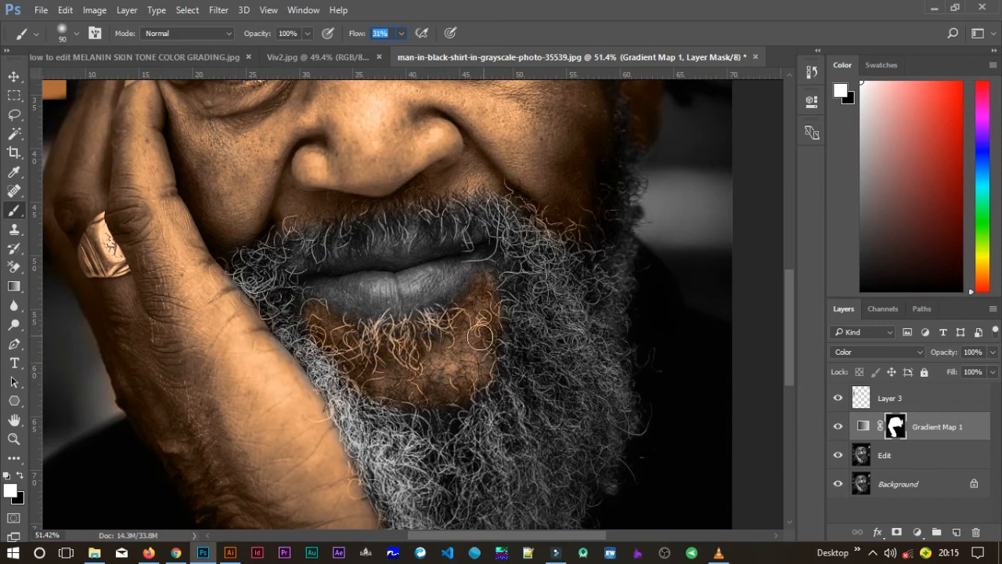
Raise the flow to 72% and paint the mask over the lips
left_click_drag(399, 34, 425, 56)
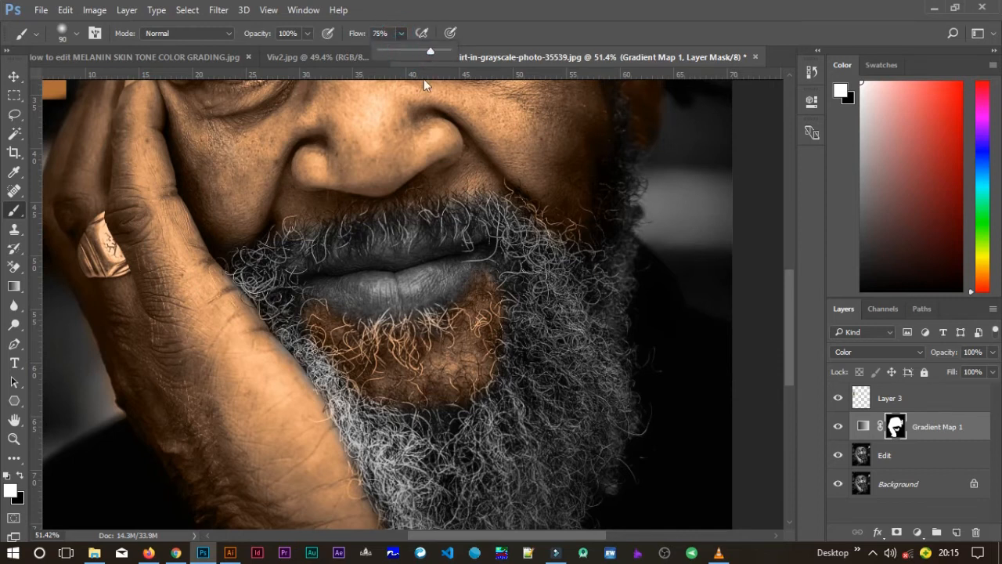
mouse_move(401, 271)
left_mouse_down()
mouse_move(412, 285)
mouse_move(449, 272)
mouse_move(360, 292)
mouse_move(336, 286)
mouse_move(416, 287)
left_mouse_up()
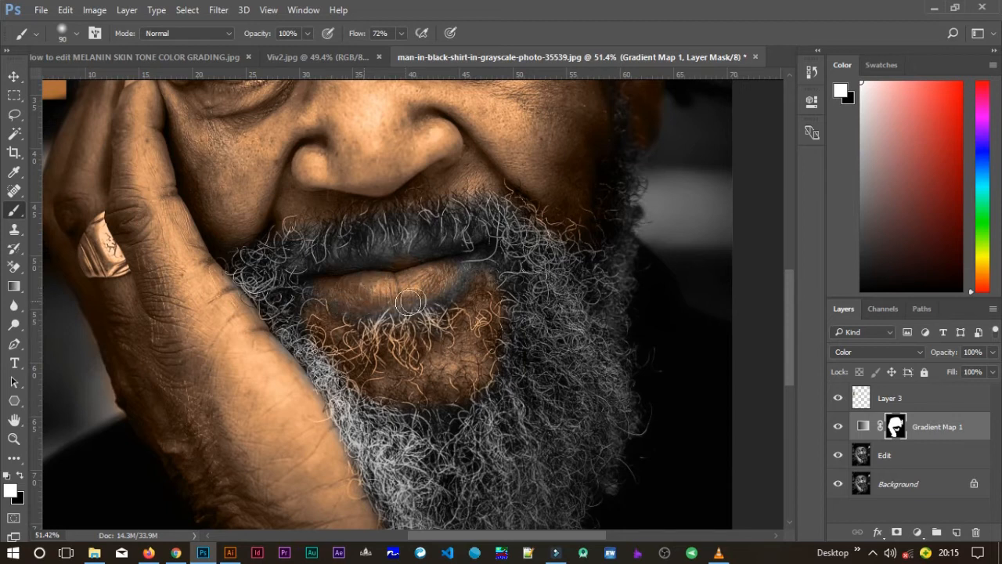
left_click_drag(430, 263, 352, 271)
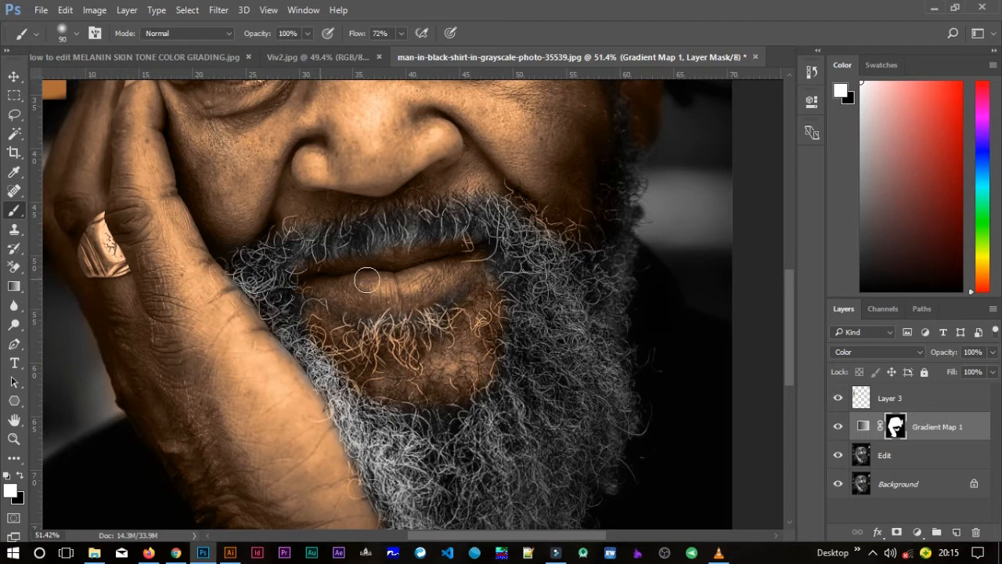
Set the flow to 21% and paint the mask over the lips and moustache
left_click(397, 35)
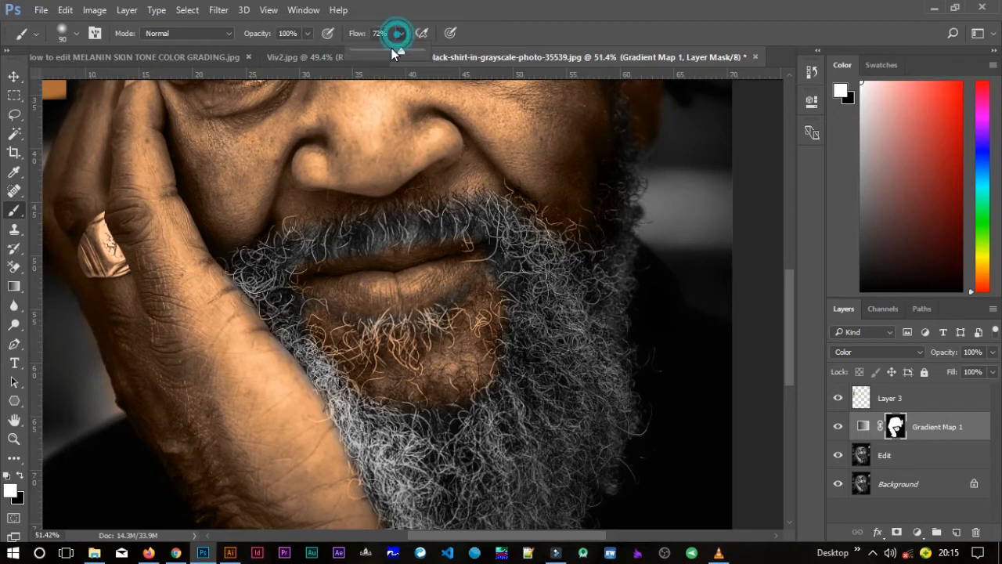
left_click_drag(378, 50, 366, 50)
mouse_move(377, 241)
left_mouse_down()
mouse_move(480, 226)
mouse_move(384, 236)
mouse_move(331, 255)
mouse_move(293, 248)
mouse_move(311, 309)
mouse_move(421, 317)
mouse_move(477, 287)
mouse_move(485, 247)
left_mouse_up()
mouse_move(460, 209)
left_mouse_down()
mouse_move(361, 212)
mouse_move(347, 230)
mouse_move(292, 240)
left_mouse_up()
mouse_move(399, 243)
left_mouse_down()
mouse_move(352, 254)
mouse_move(468, 227)
mouse_move(485, 237)
mouse_move(493, 190)
left_mouse_up()
Zoom out and back in to review the colorized portrait as a whole
scroll(427, 260, "down", 3)
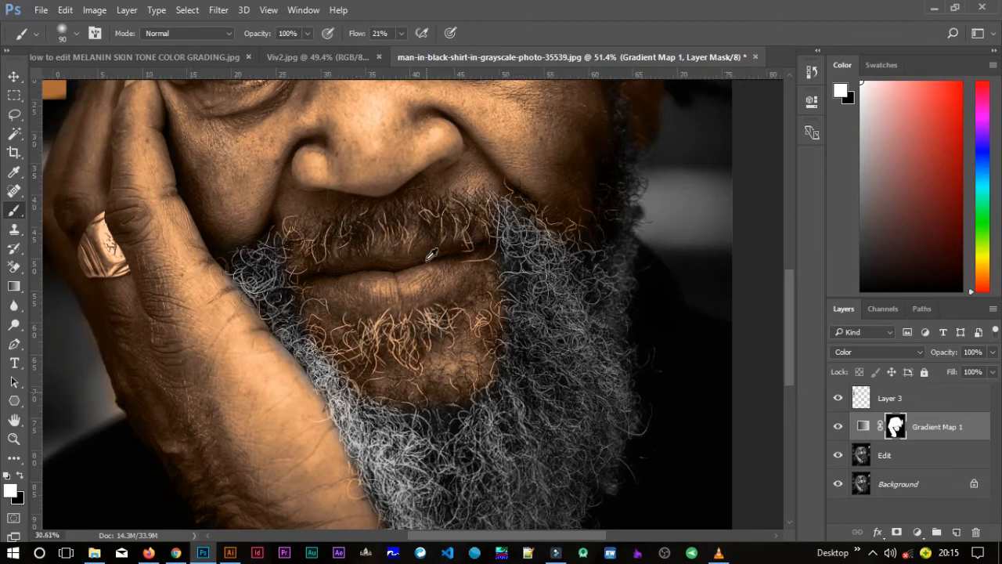
scroll(431, 253, "down", 2)
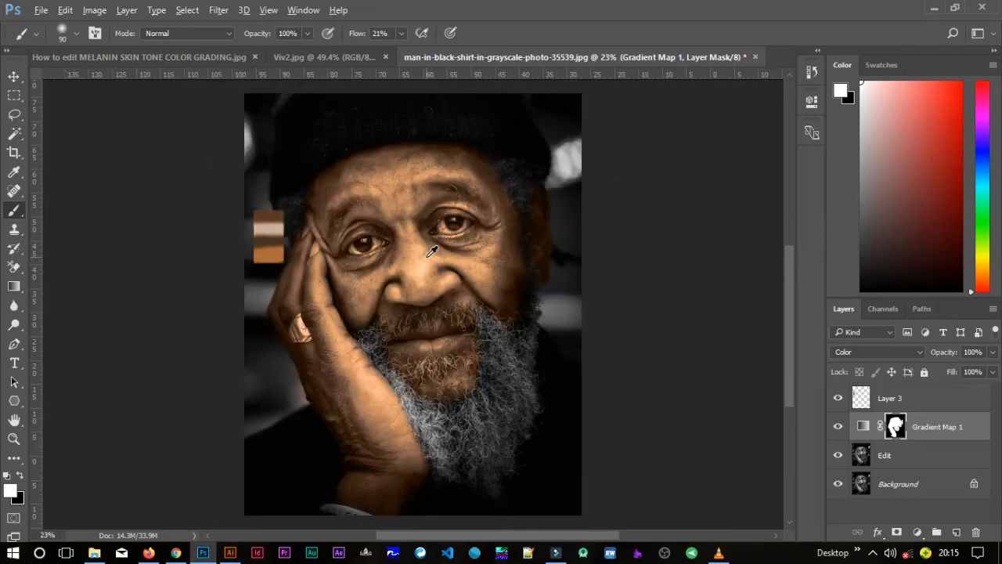
scroll(431, 251, "down", 1)
scroll(468, 321, "down", 1)
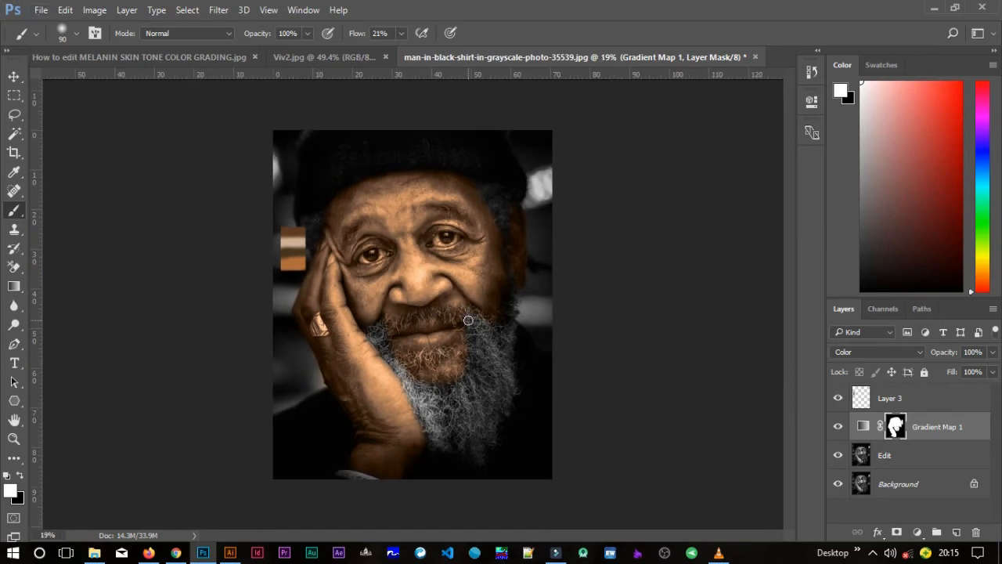
scroll(454, 384, "up", 3)
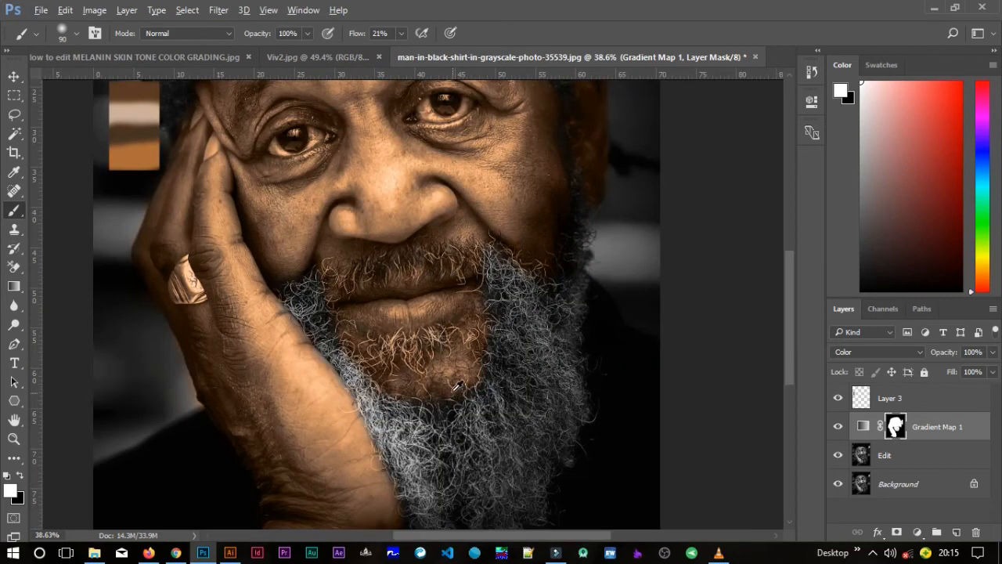
scroll(452, 392, "up", 2)
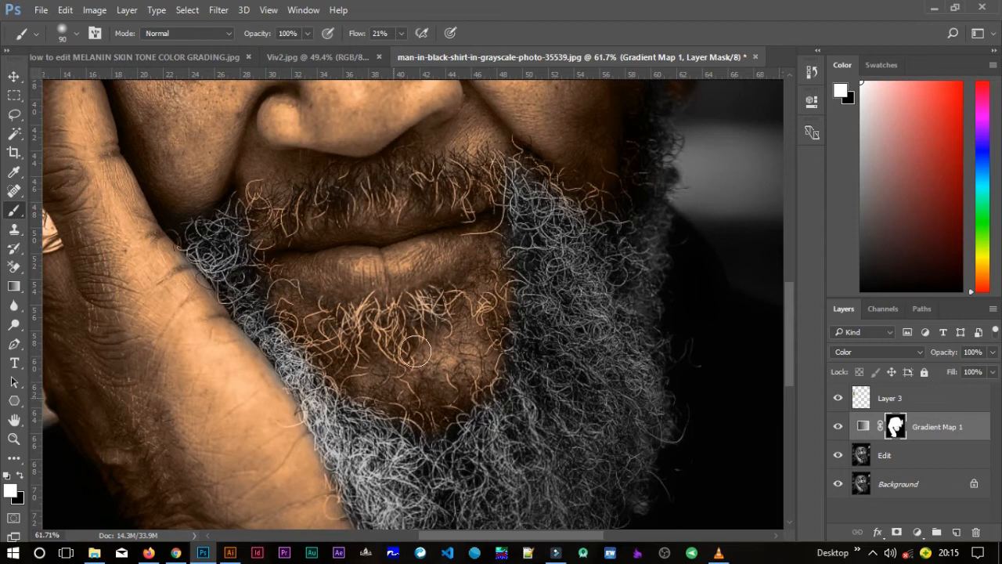
scroll(381, 277, "down", 3)
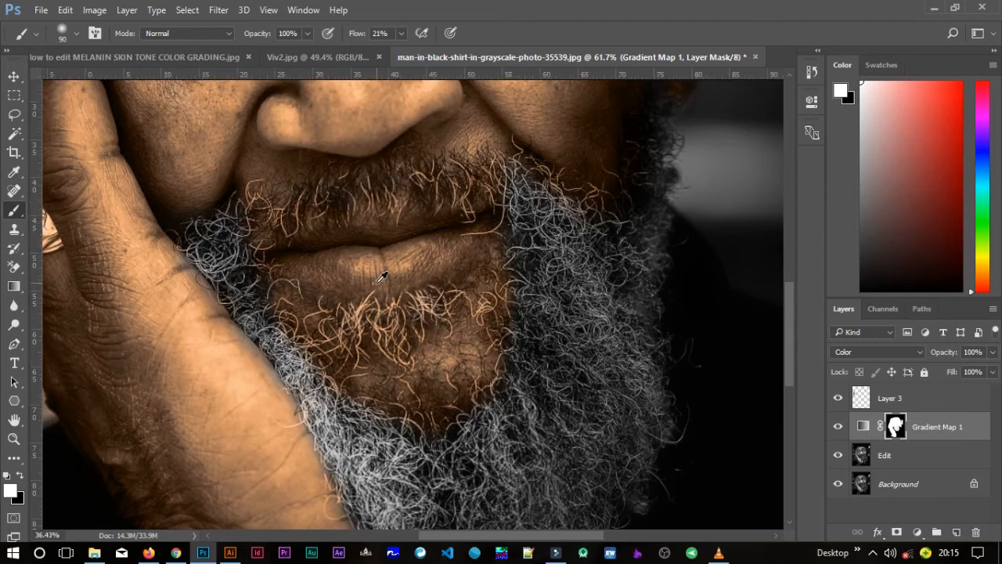
scroll(382, 277, "down", 2)
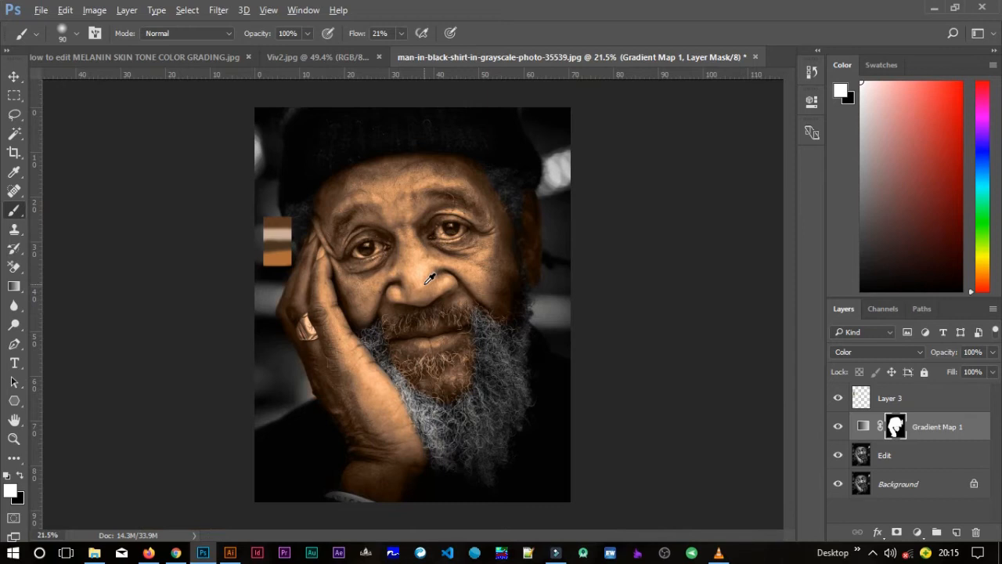
scroll(430, 277, "down", 1)
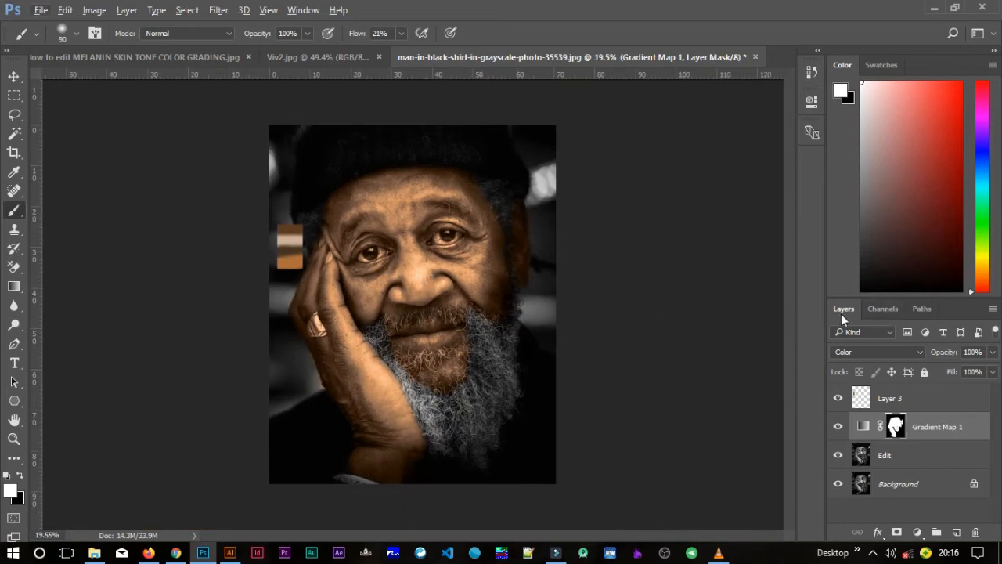
Open the gradient map's colors in the Gradient Editor and move the editor clear of the portrait
double_click(864, 427)
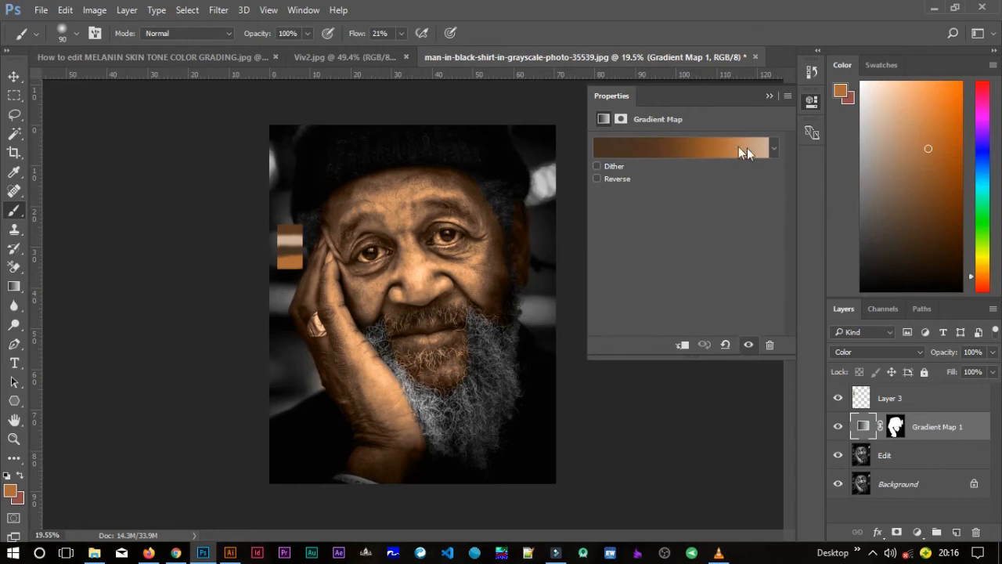
left_click(640, 148)
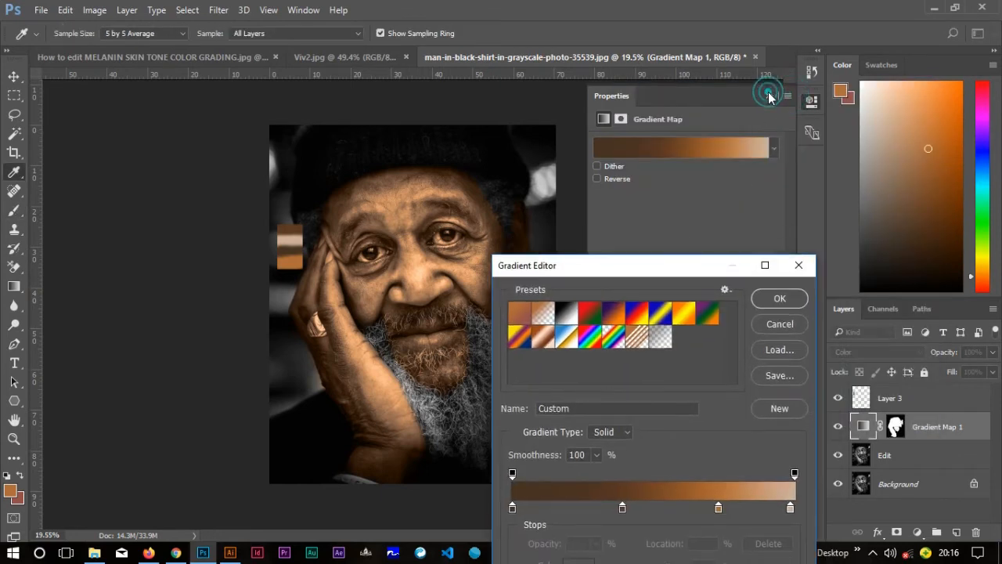
left_click(768, 95)
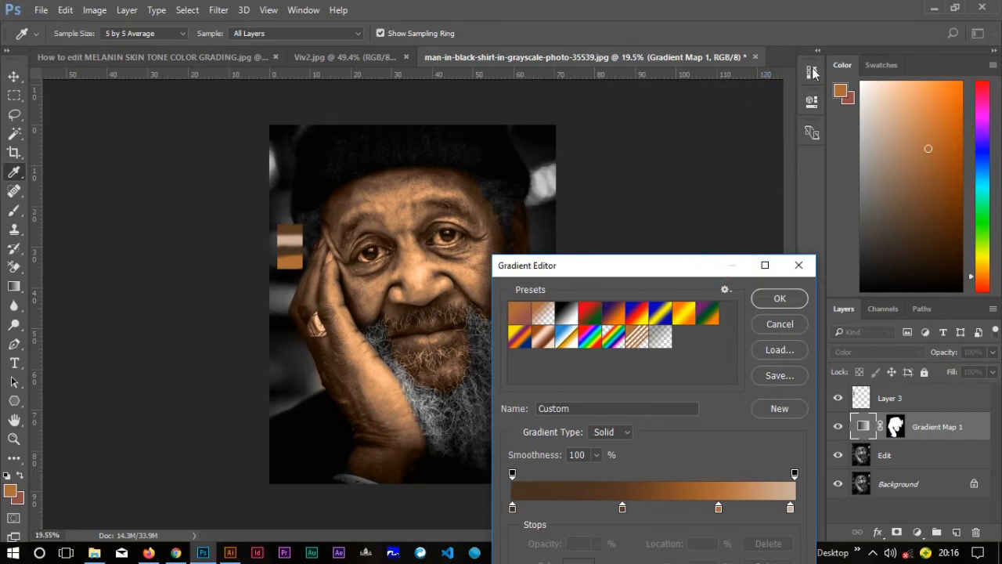
left_click_drag(670, 274, 782, 60)
Recolor the leftmost gradient stop to a dark reddish brown with hue 14 and saturation 45%
left_click(623, 295)
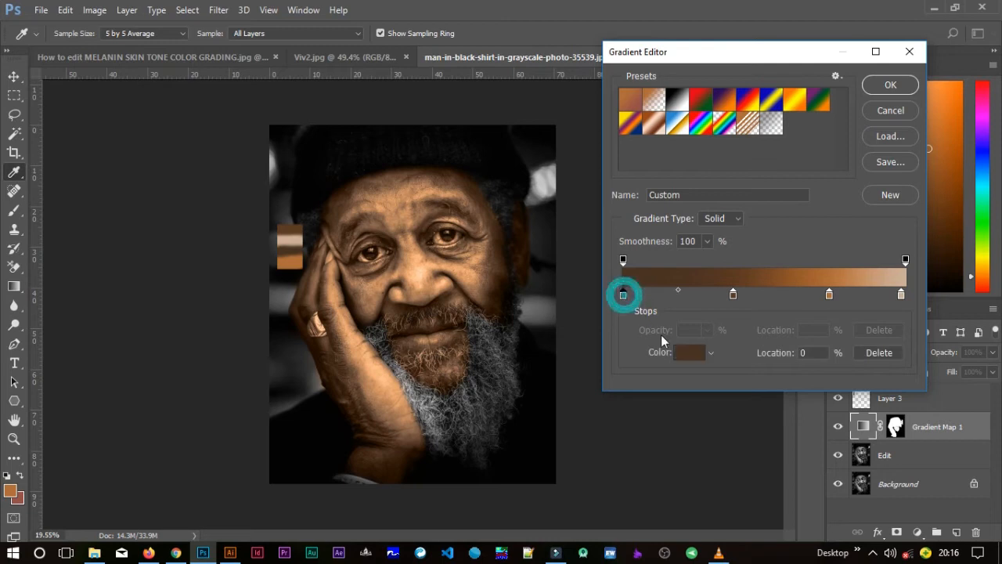
left_click(689, 351)
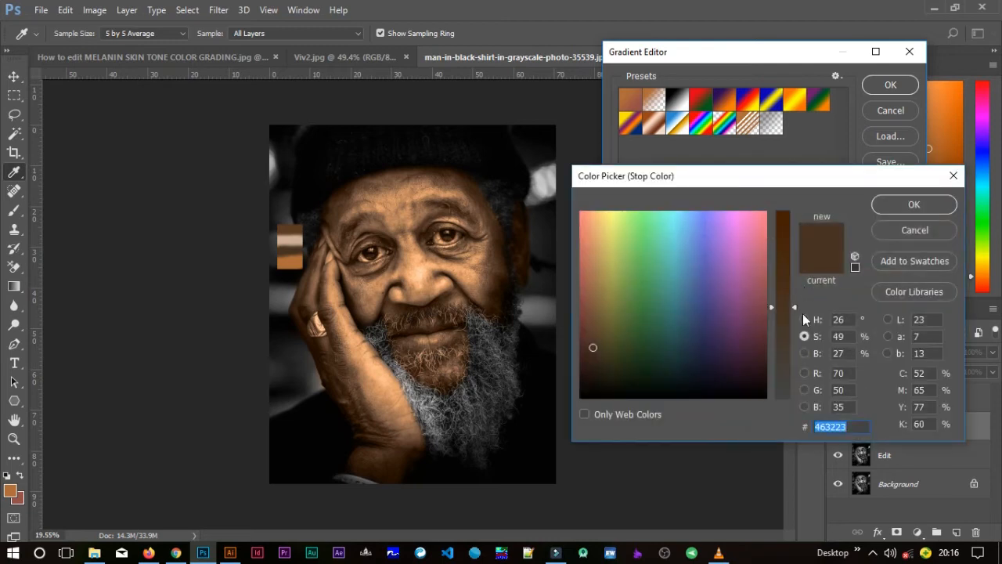
left_click(804, 319)
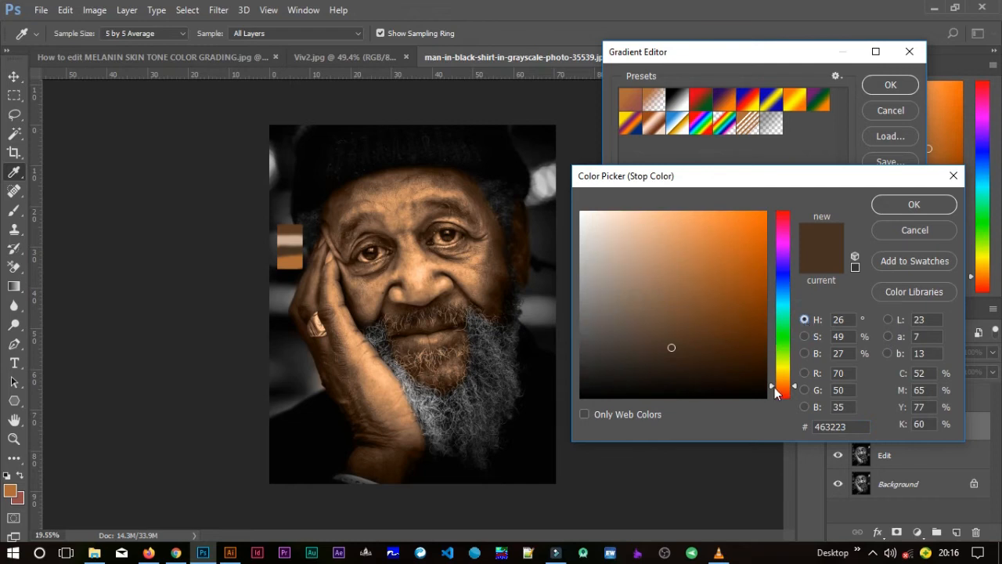
left_click_drag(774, 386, 779, 313)
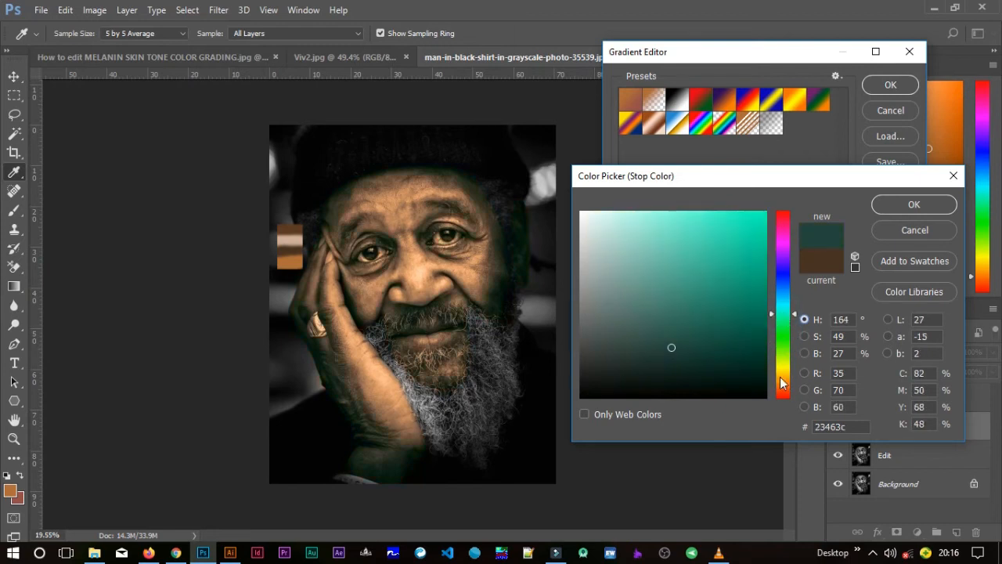
left_click(780, 377)
left_click(774, 386)
left_click(772, 391)
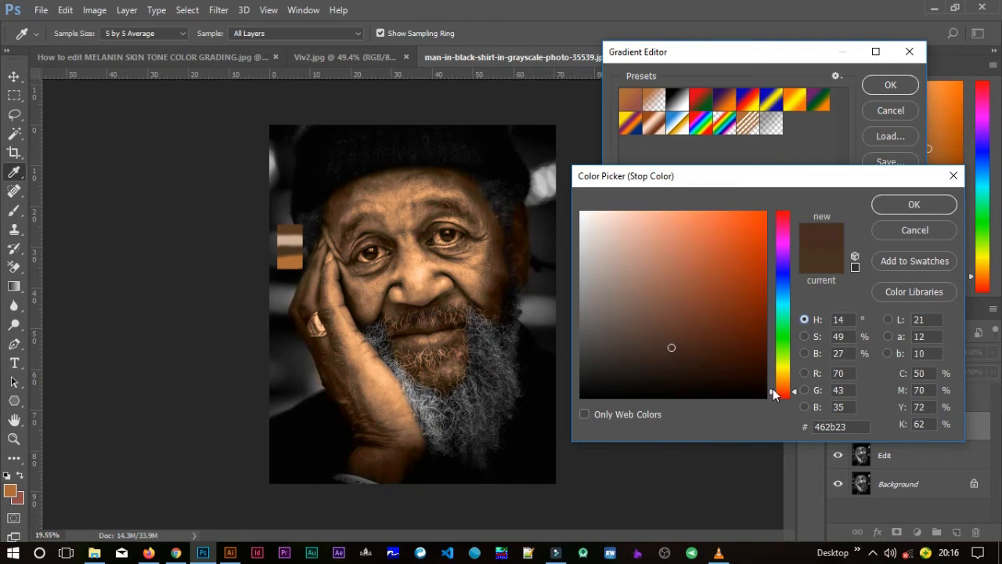
left_click(771, 389)
left_click(771, 393)
left_click(773, 392)
left_click(805, 336)
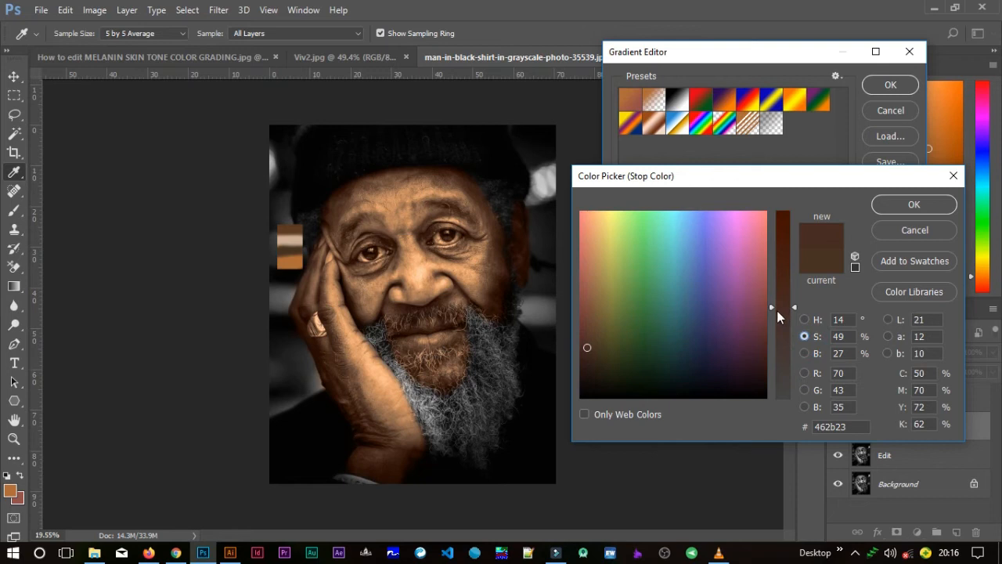
left_click(775, 308)
left_click_drag(769, 310, 782, 365)
left_click(779, 225)
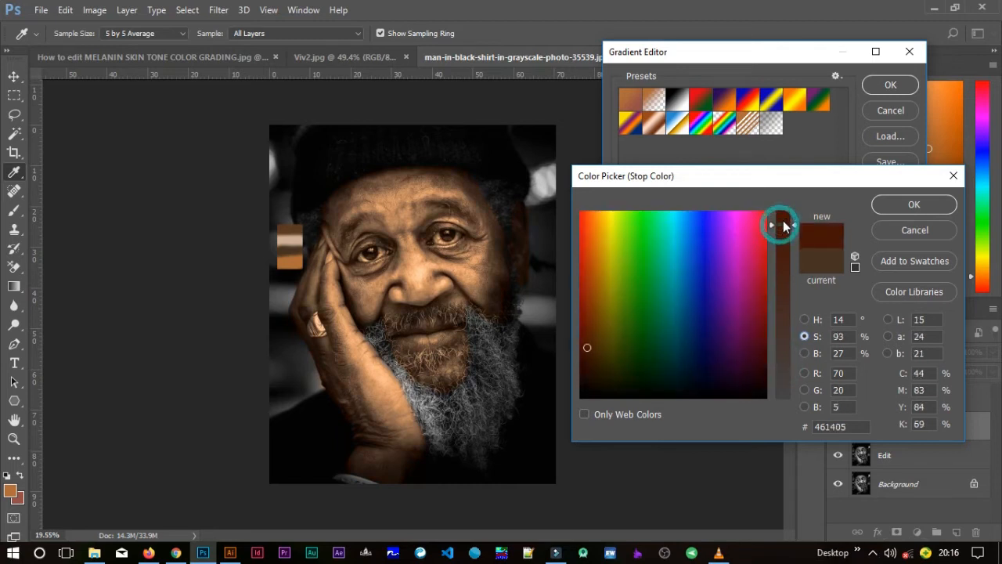
left_click(782, 229)
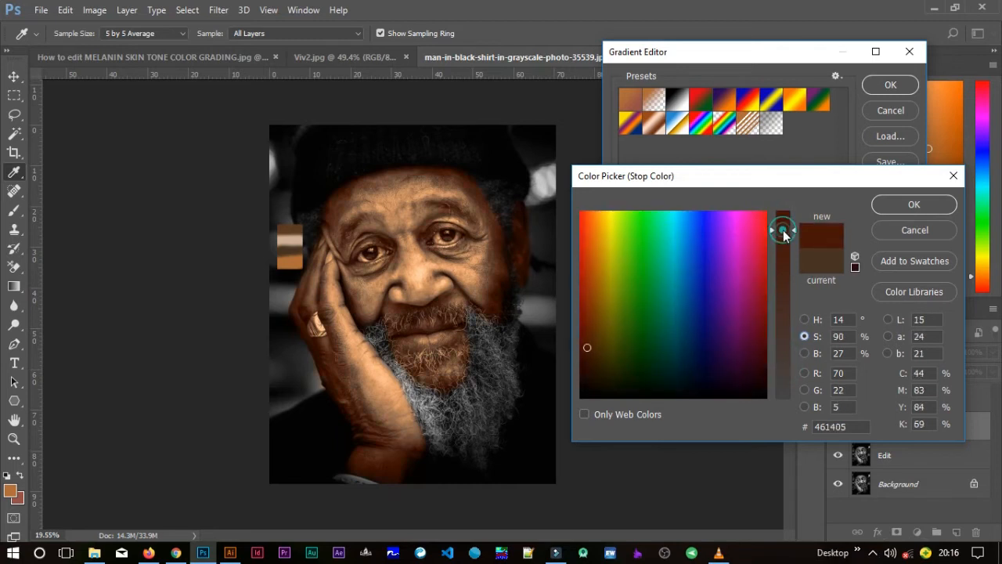
left_click(783, 346)
left_click(784, 338)
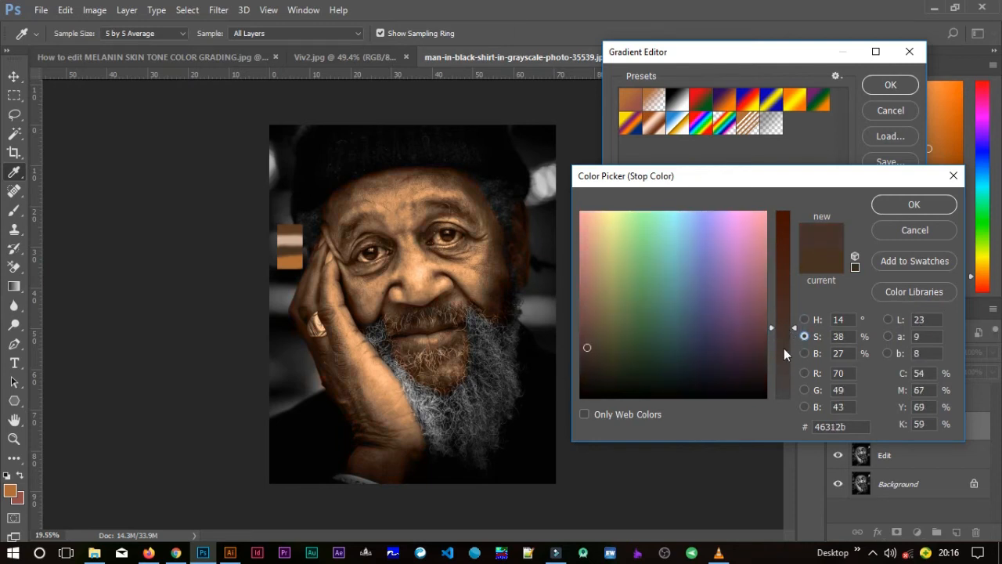
left_click(784, 319)
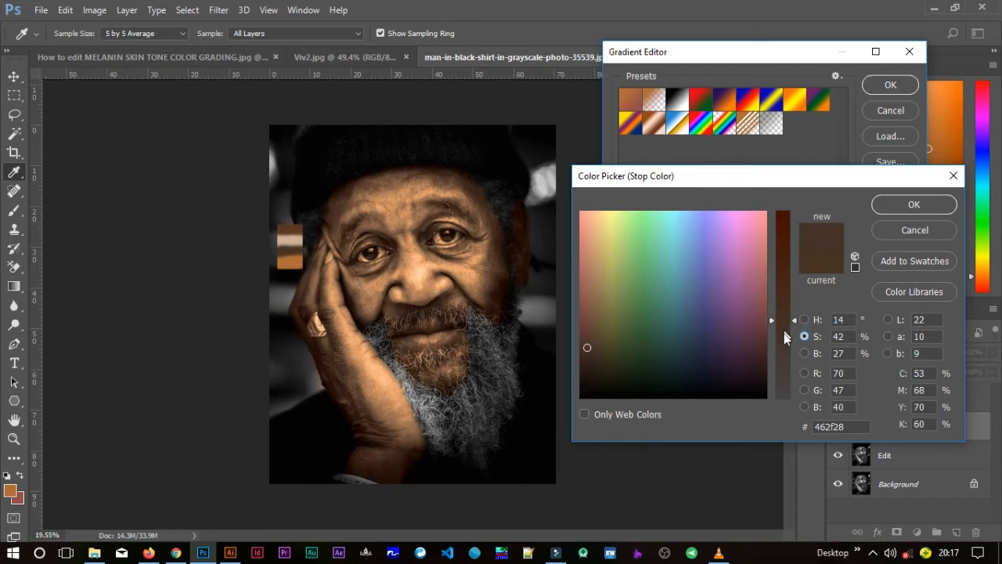
left_click_drag(784, 322, 771, 314)
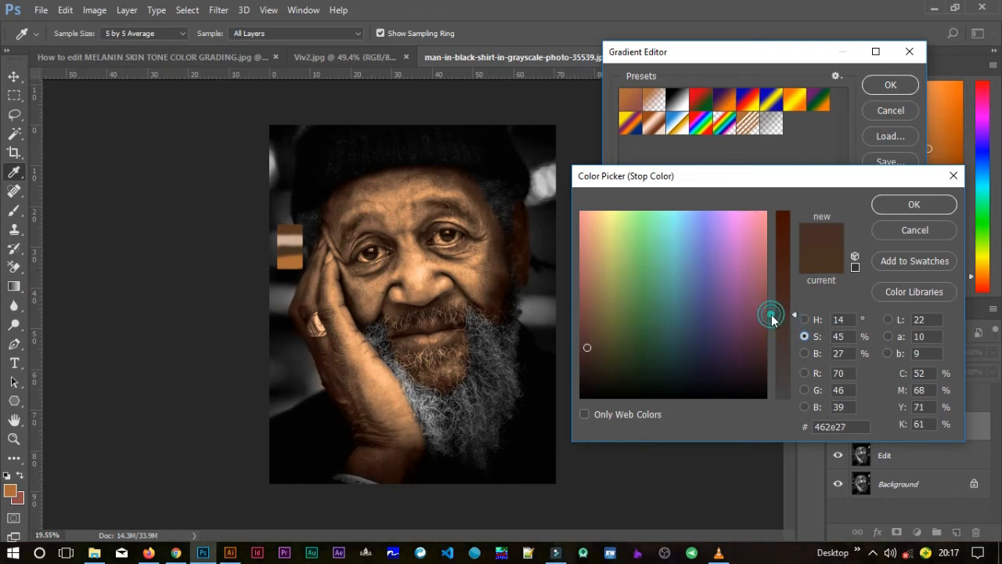
left_click(805, 354)
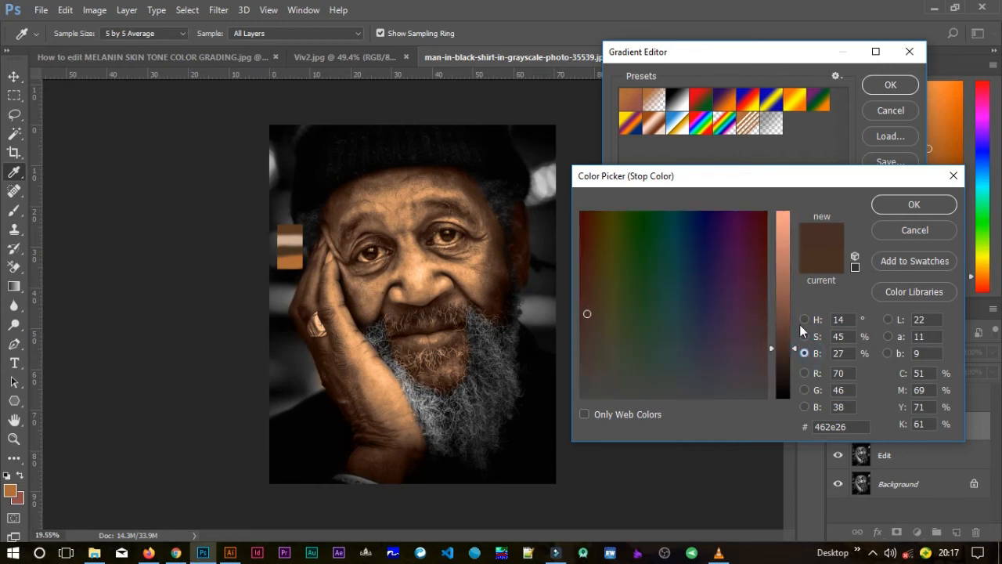
left_click_drag(779, 316, 796, 177)
left_click_drag(780, 213, 771, 317)
left_click(900, 205)
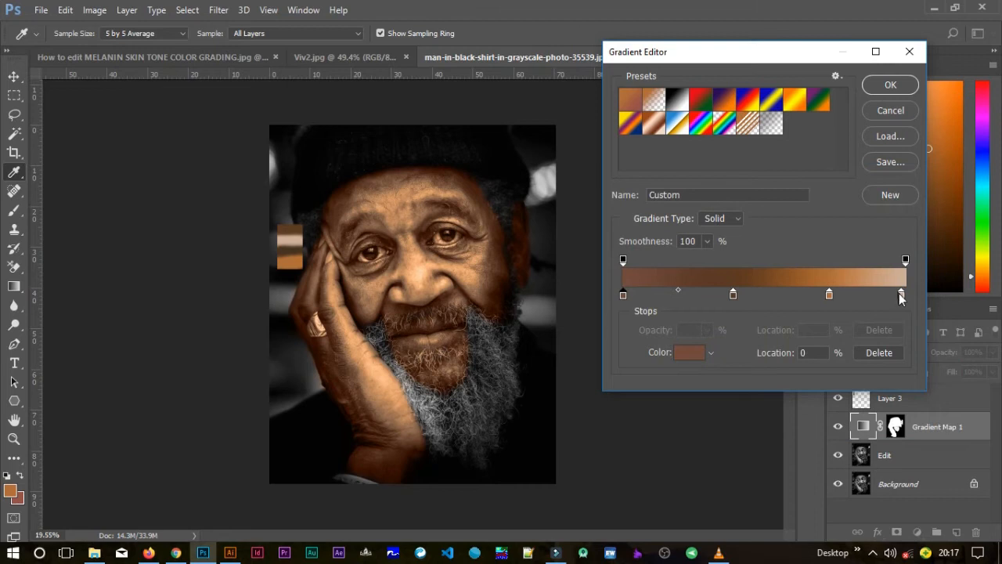
Recolor the rightmost gradient stop to a deep brown with hue 14, saturation 64% and brightness 39%
left_click(900, 294)
left_click(688, 353)
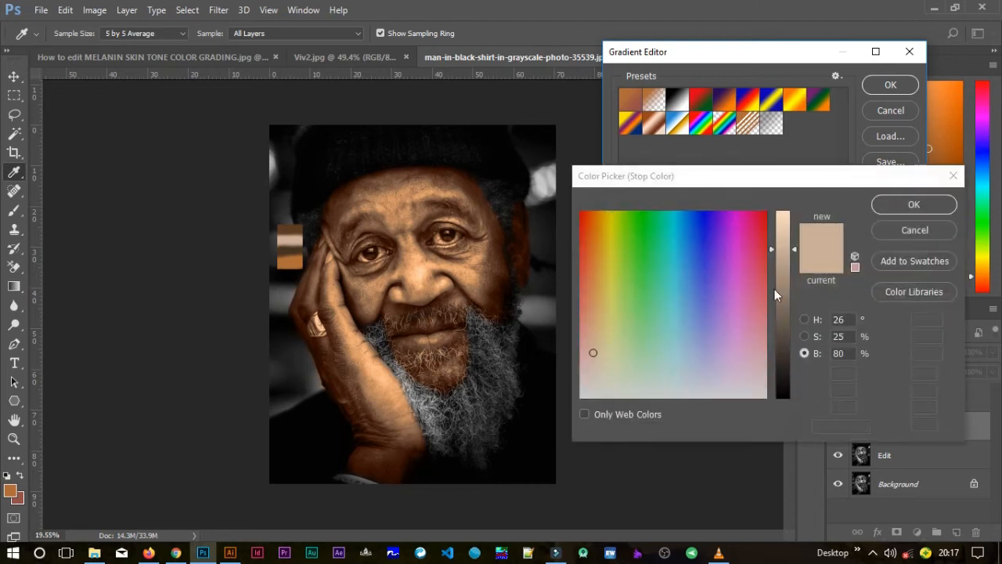
left_click(804, 321)
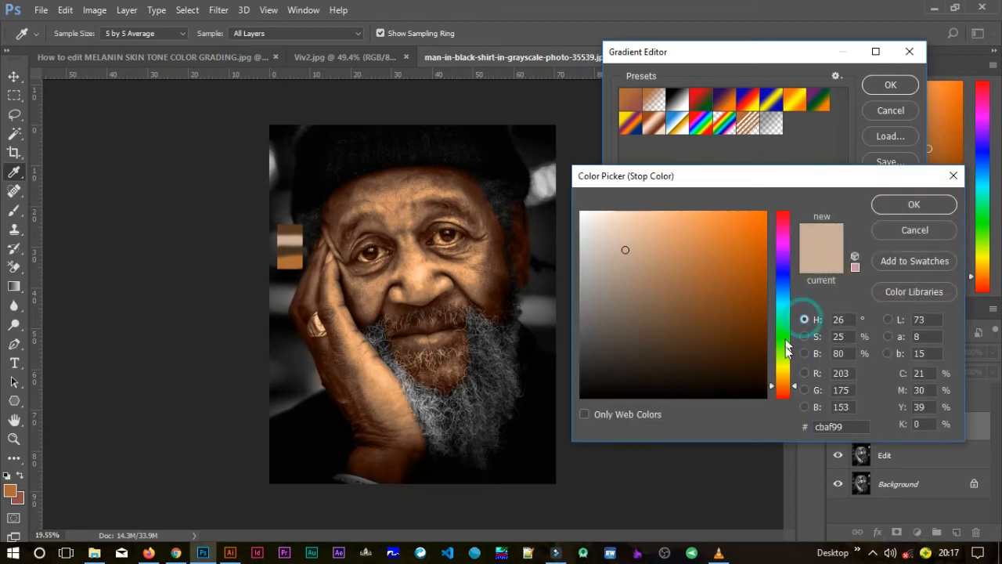
left_click(772, 384)
mouse_move(772, 383)
left_mouse_down()
mouse_move(773, 392)
mouse_move(804, 385)
left_mouse_up()
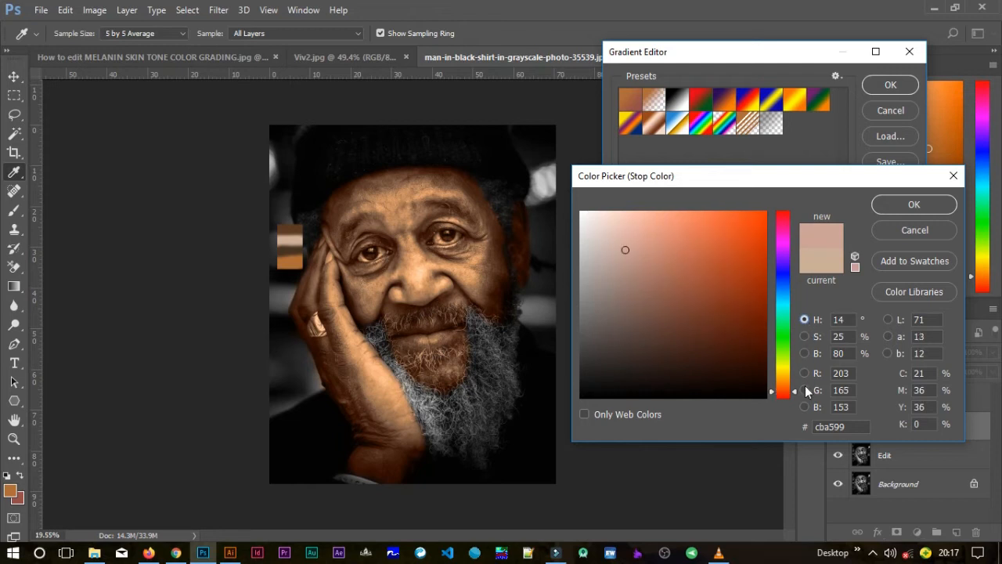
left_click(804, 336)
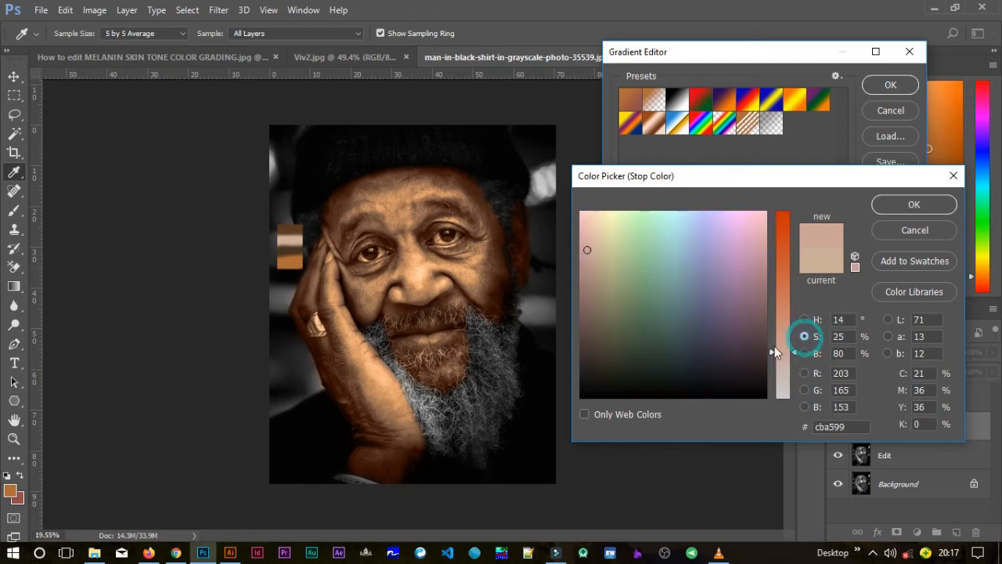
left_click_drag(772, 347, 774, 279)
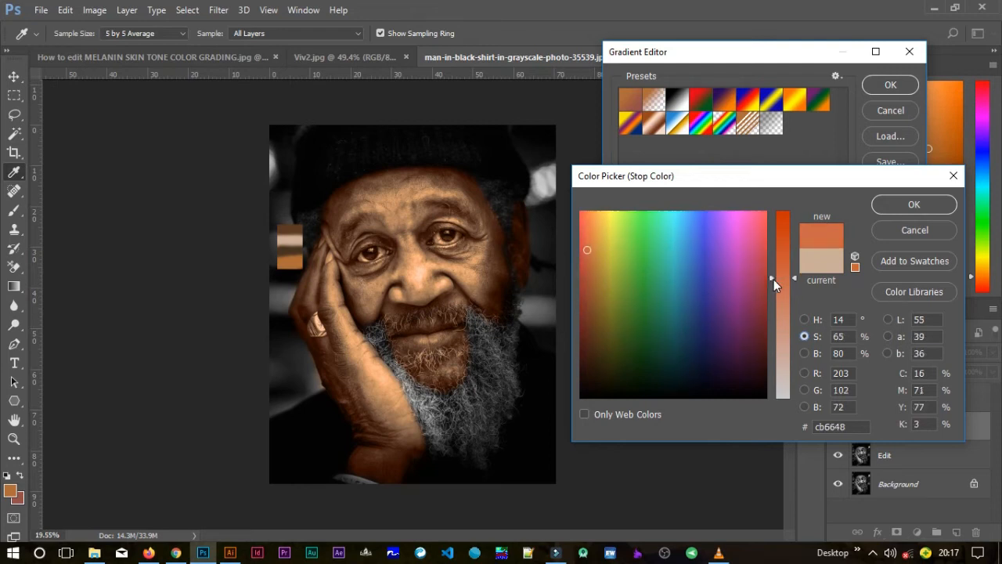
left_click(805, 353)
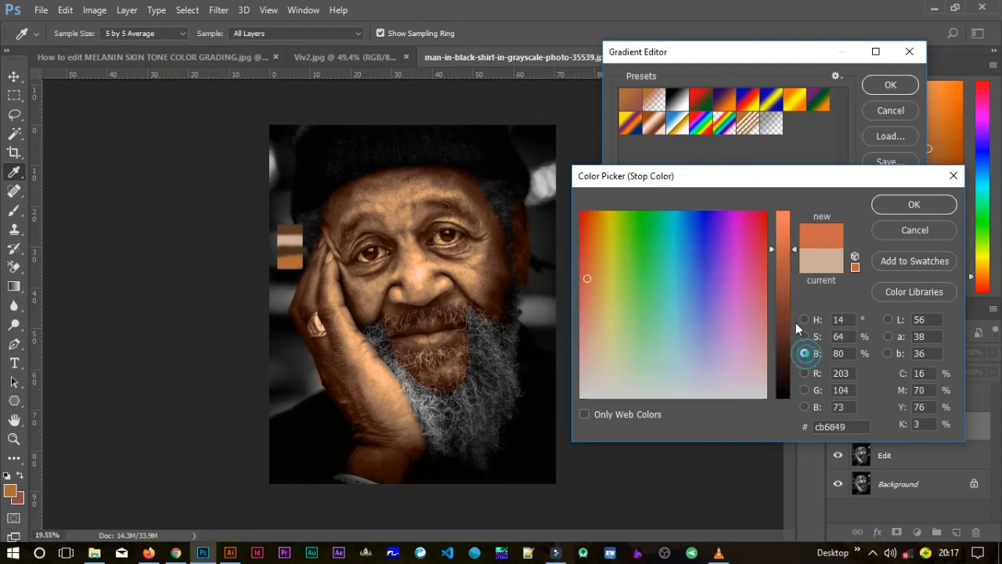
left_click_drag(773, 257, 772, 325)
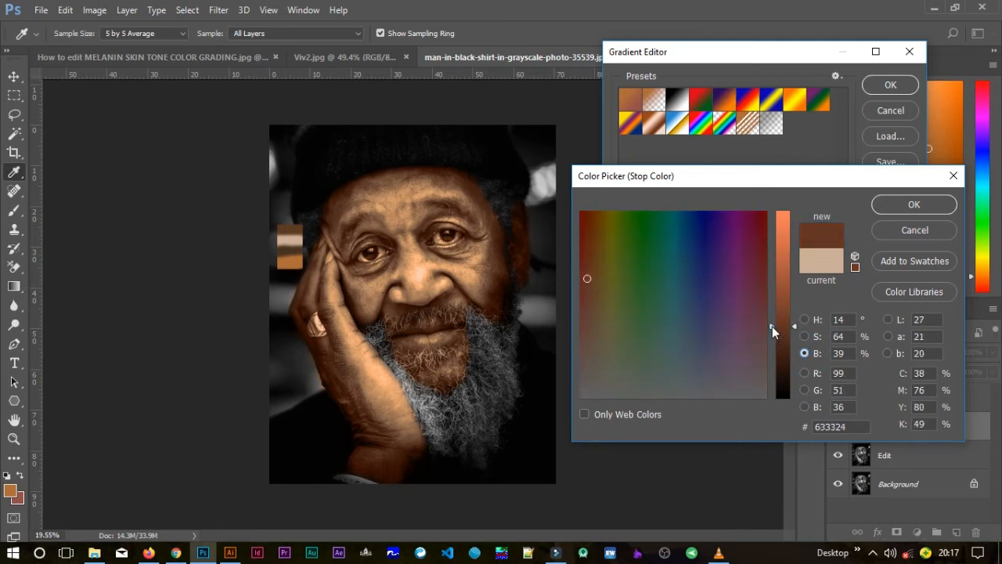
left_click(910, 206)
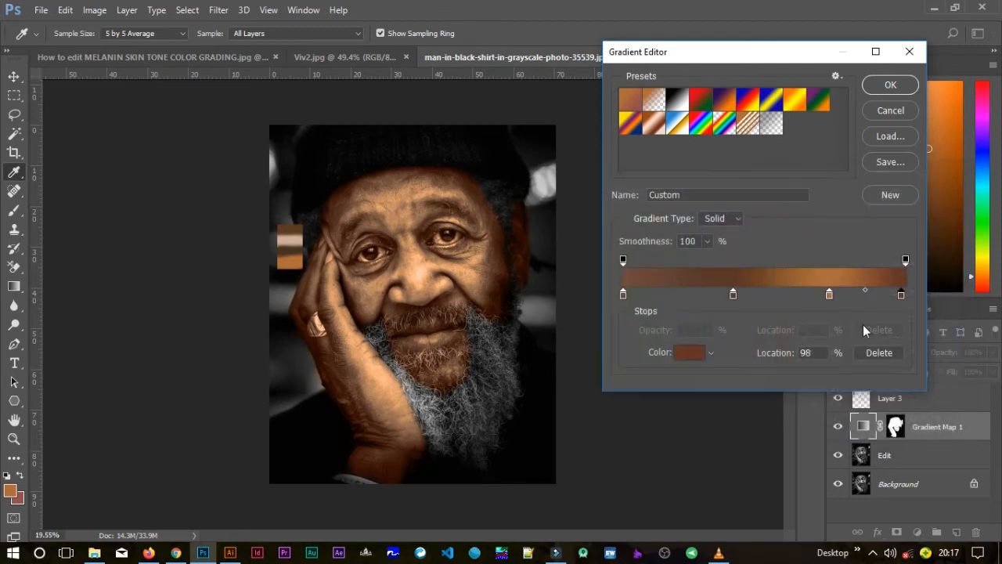
Try recoloring the middle stop at 39% to a light tan (hue 24, saturation 31%, brightness 64%), then undo it
left_click(734, 294)
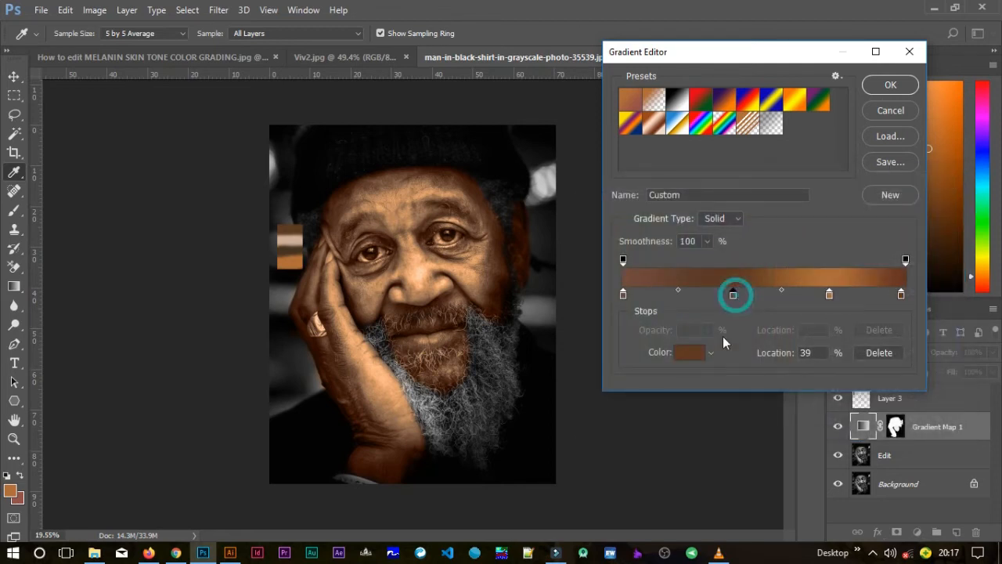
left_click(692, 352)
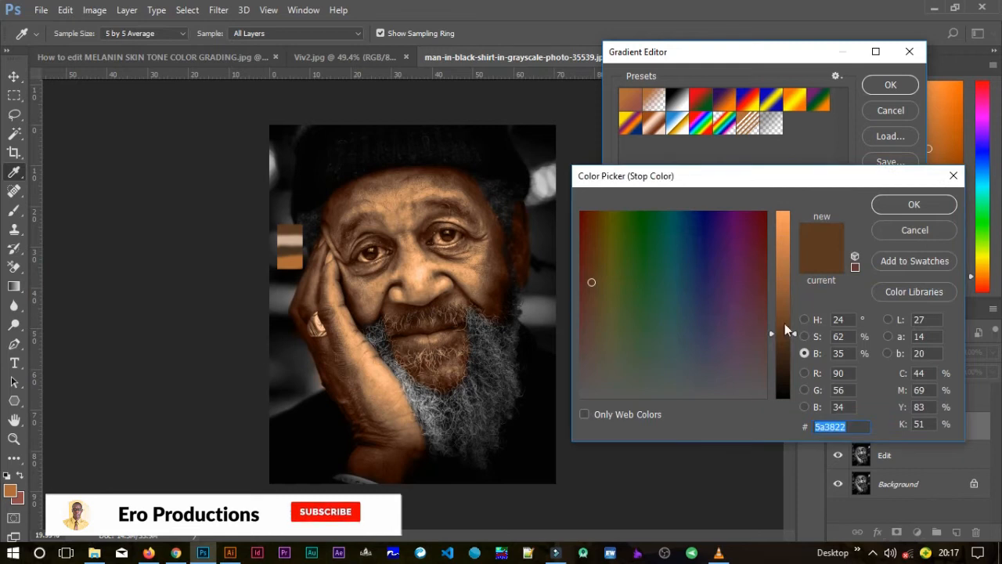
left_click_drag(796, 335, 793, 286)
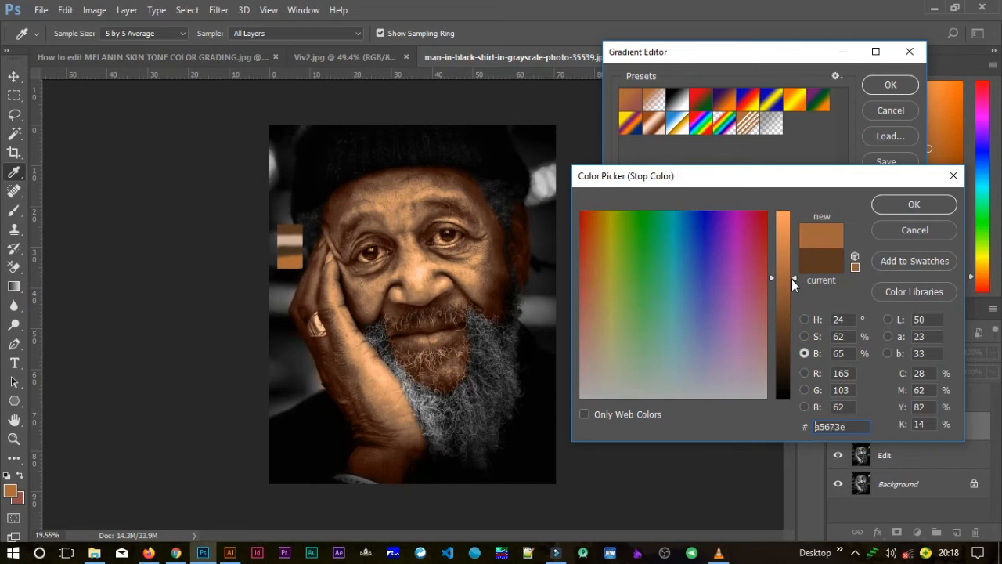
left_click(803, 335)
left_click_drag(773, 283, 775, 302)
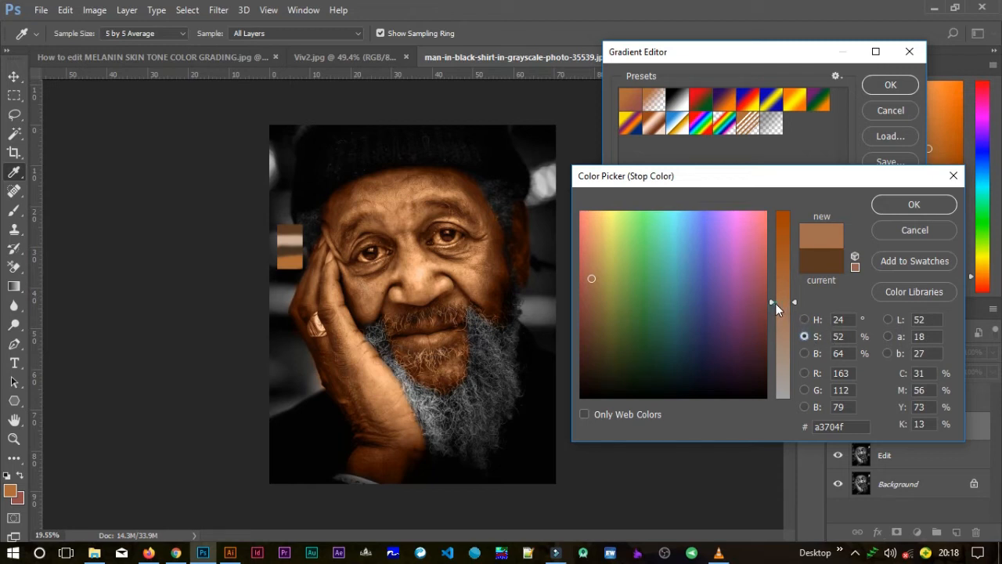
mouse_move(774, 302)
left_mouse_down()
mouse_move(775, 318)
mouse_move(772, 283)
left_mouse_up()
left_click_drag(769, 245, 775, 284)
left_click_drag(776, 328, 775, 346)
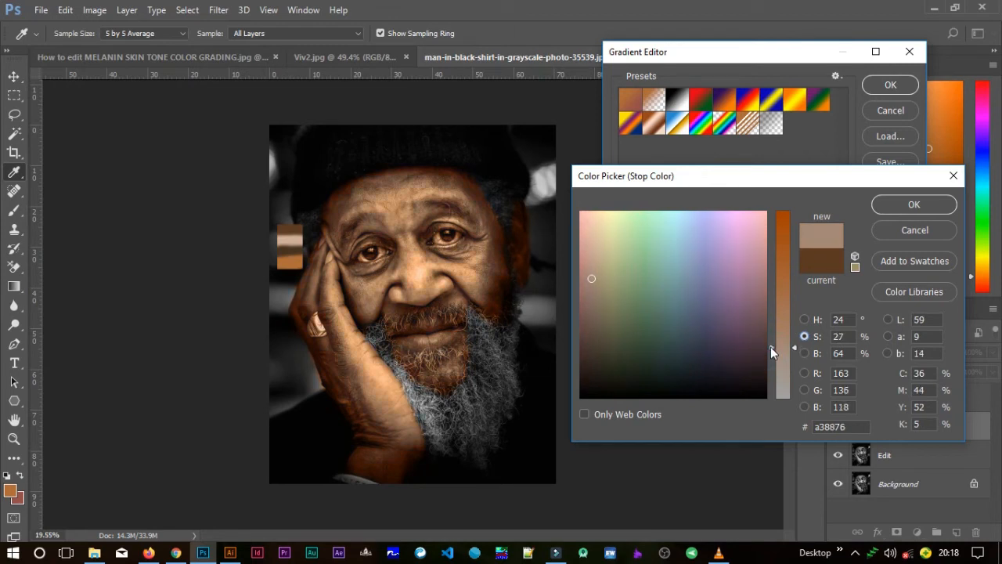
left_click_drag(770, 346, 771, 340)
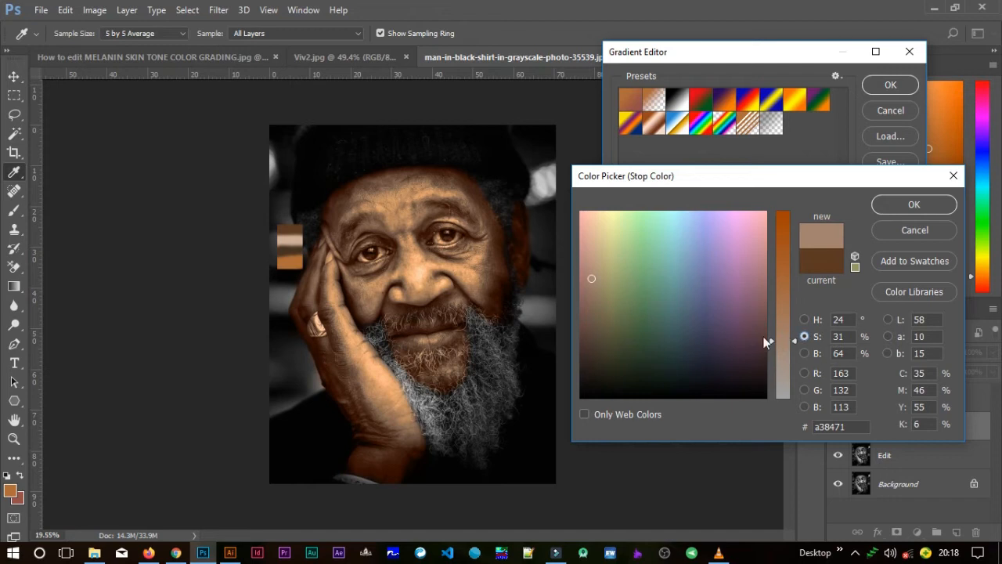
left_click(897, 204)
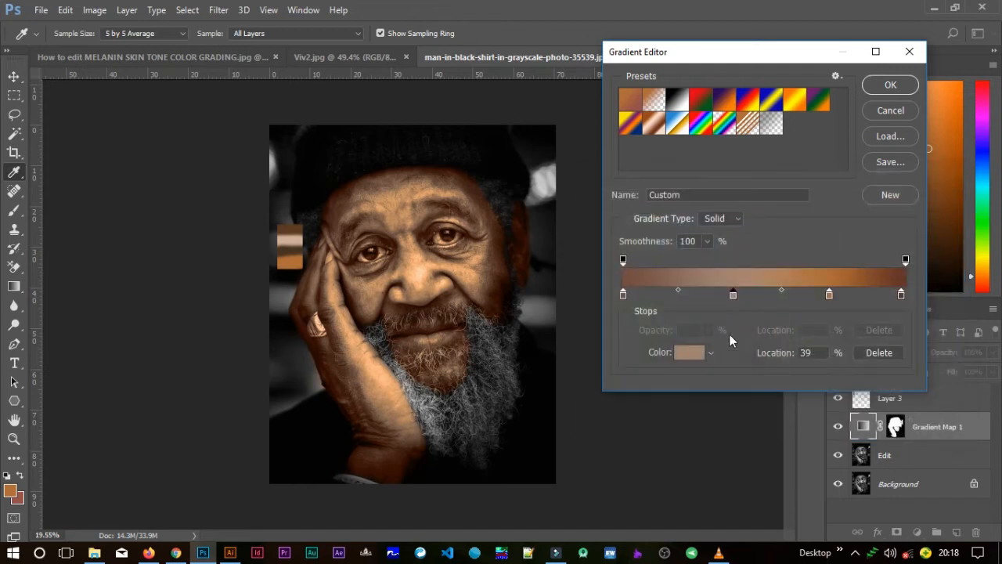
key("ctrl+z")
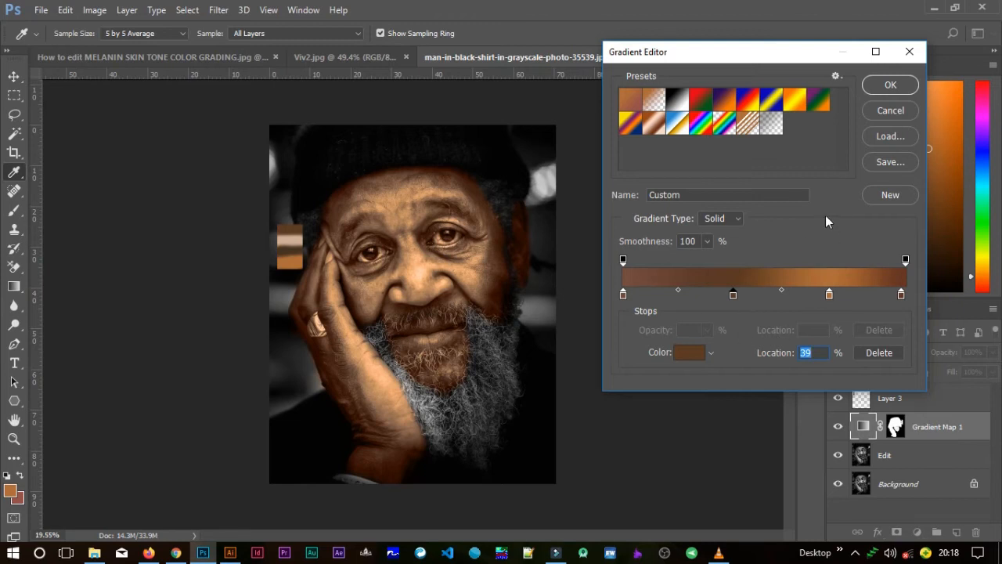
Apply the edited gradient, switch to the Brush tool, and zoom in to inspect the colorized face
left_click(876, 93)
key("b")
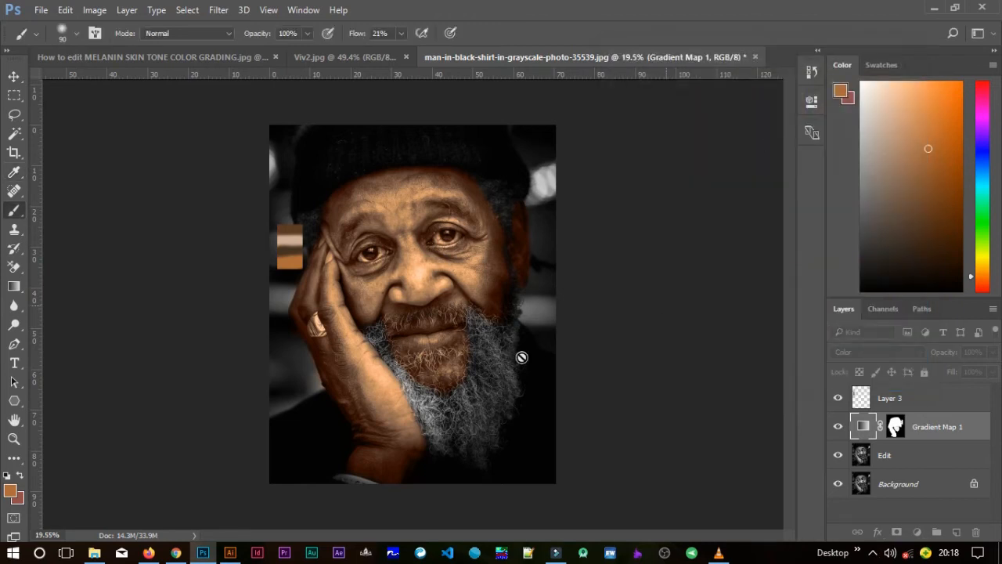
scroll(439, 343, "down", 1)
scroll(439, 343, "up", 3)
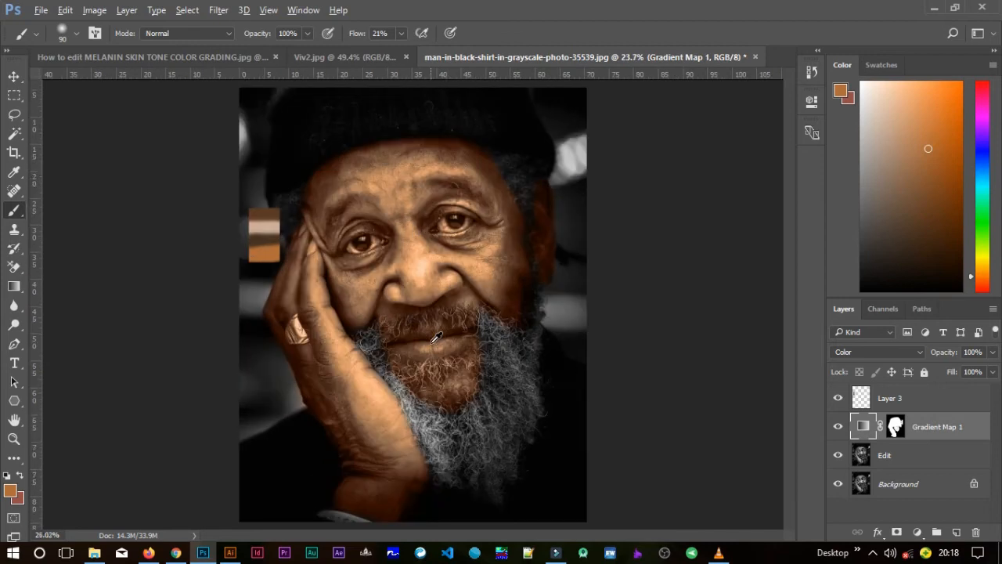
scroll(440, 325, "down", 2)
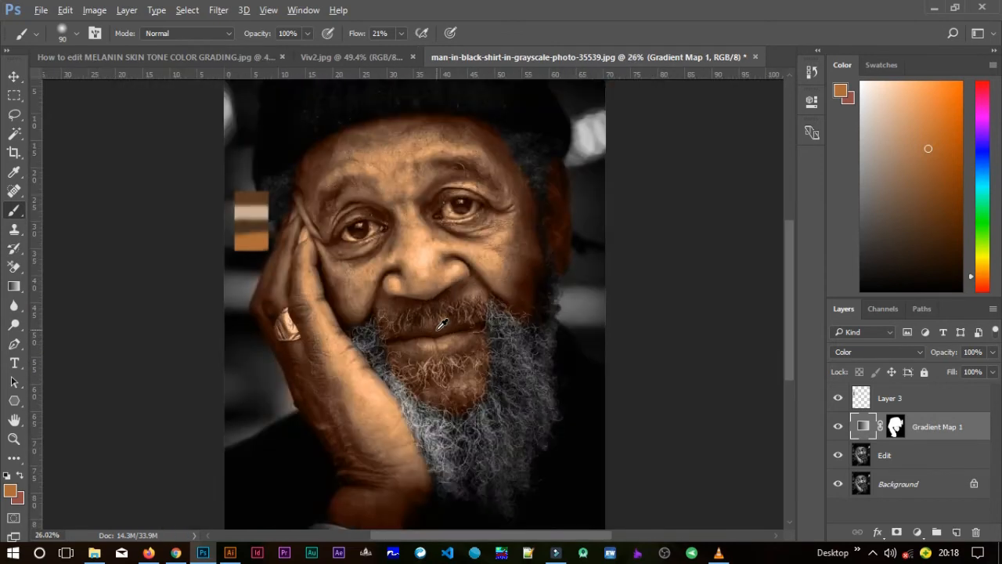
scroll(398, 227, "up", 2)
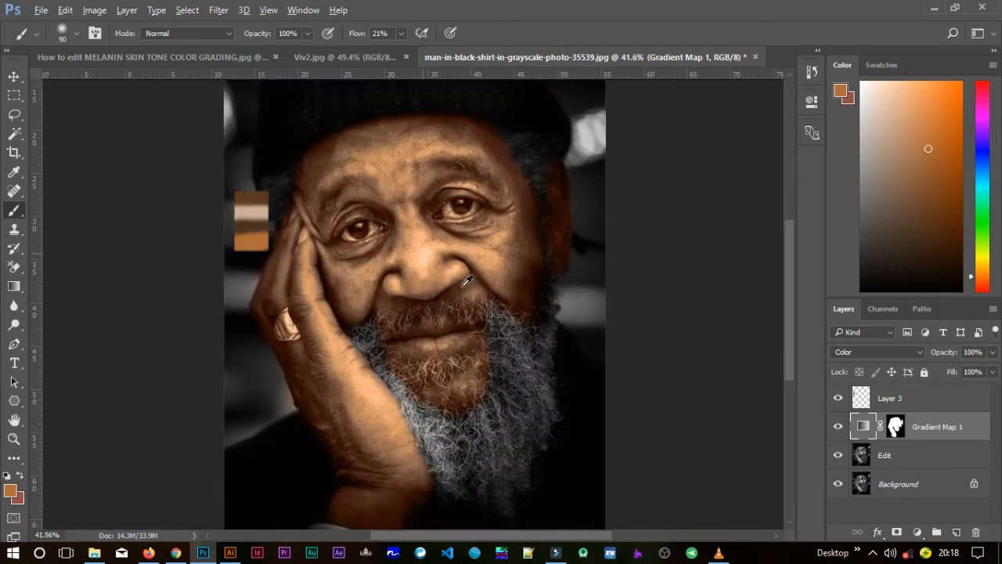
scroll(466, 342, "down", 2)
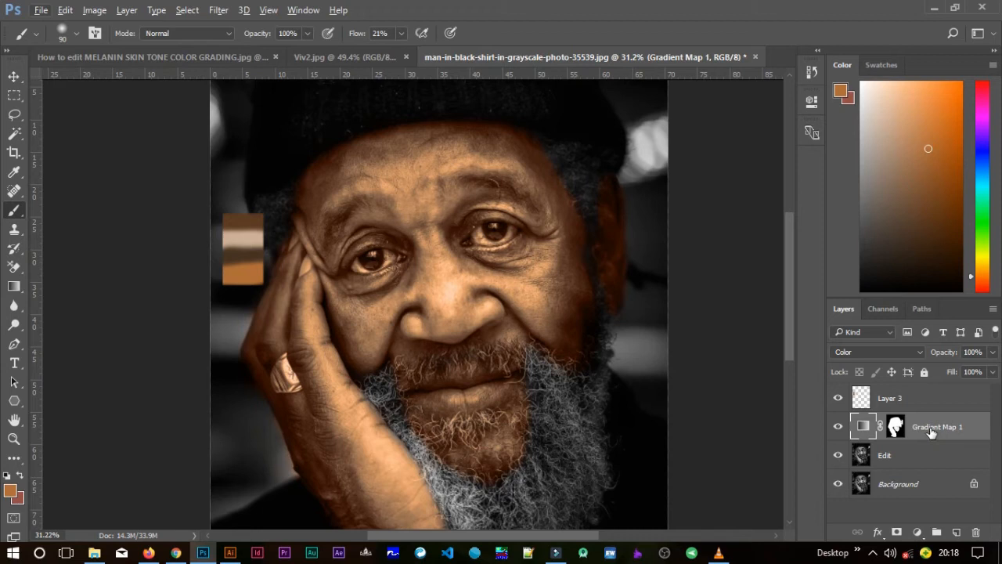
Split the gradient map's Blend If underlying-layer sliders to 0/37 and 213/252 in its blending options
double_click(970, 429)
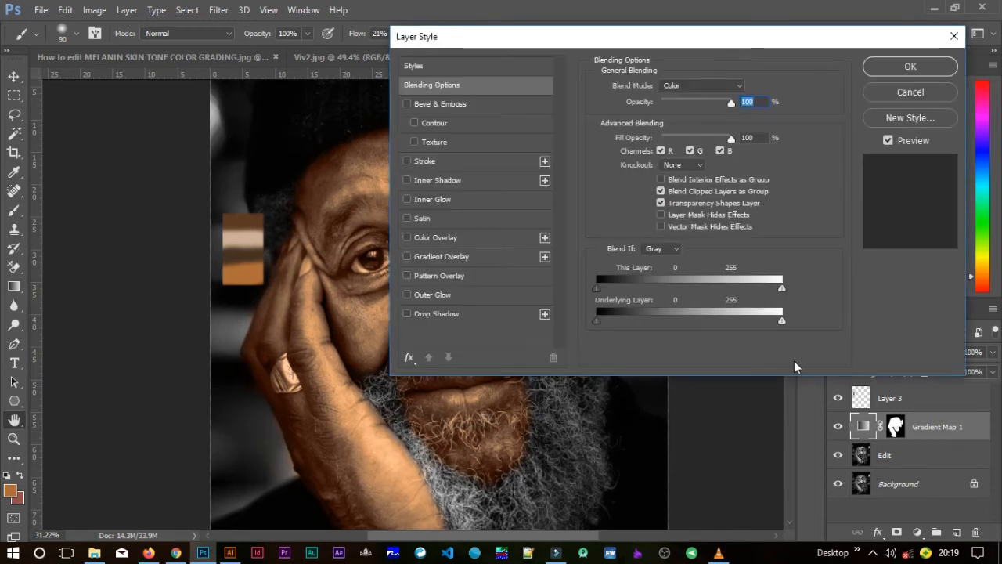
left_click_drag(631, 43, 832, 35)
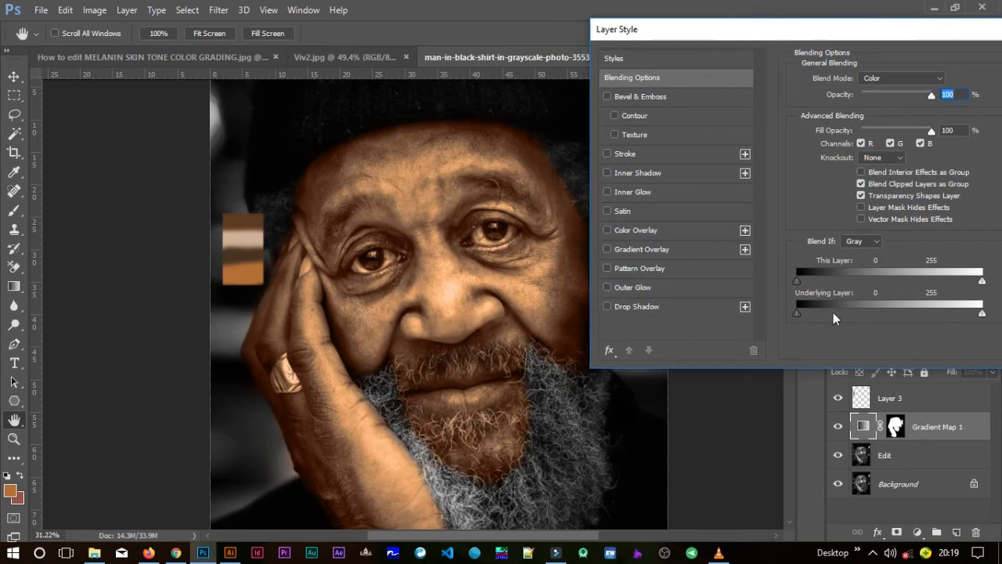
left_click_drag(797, 317, 840, 313)
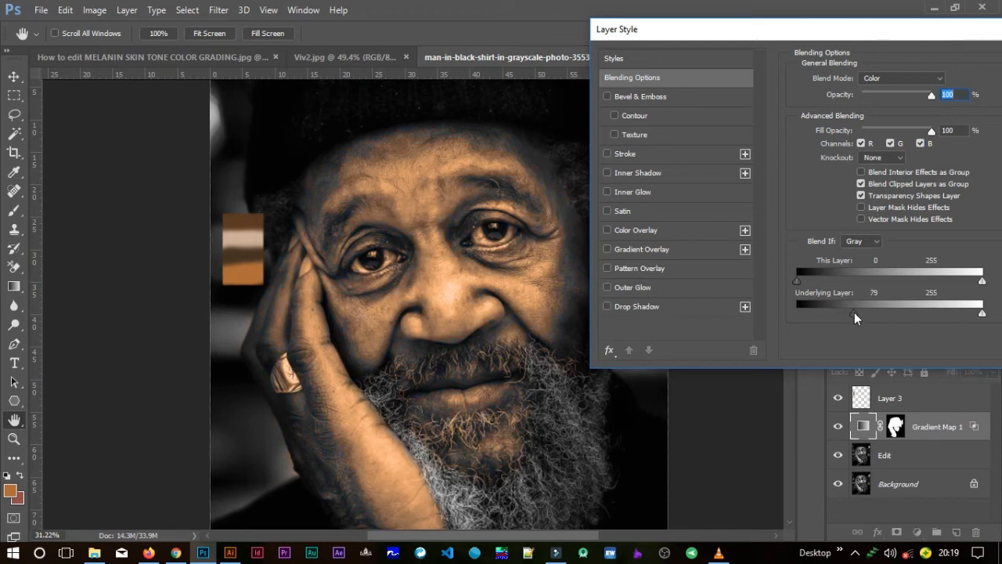
left_click_drag(841, 312, 844, 312)
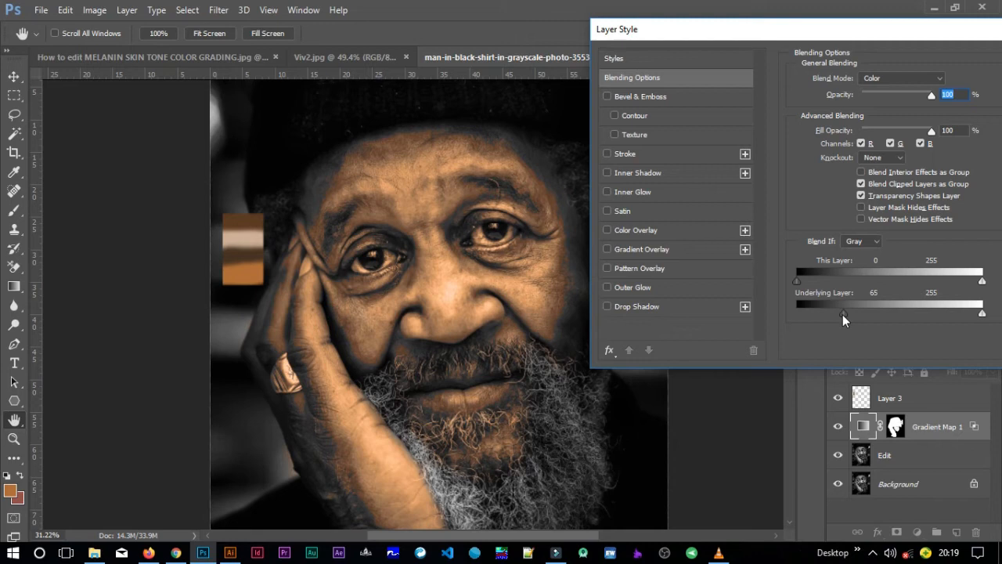
left_click_drag(842, 314, 798, 310)
left_click_drag(862, 314, 842, 313)
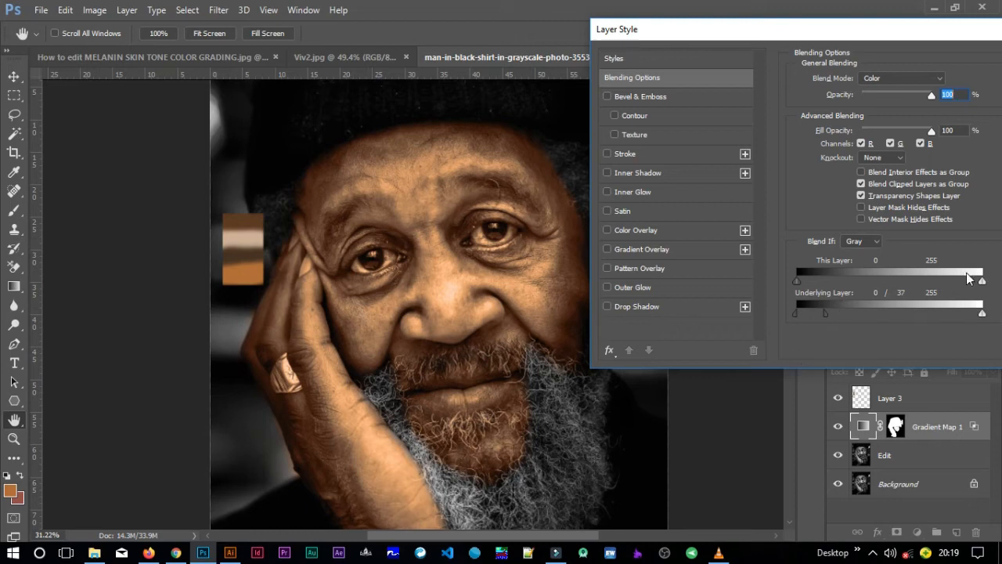
left_click_drag(981, 314, 945, 315)
left_click(983, 314)
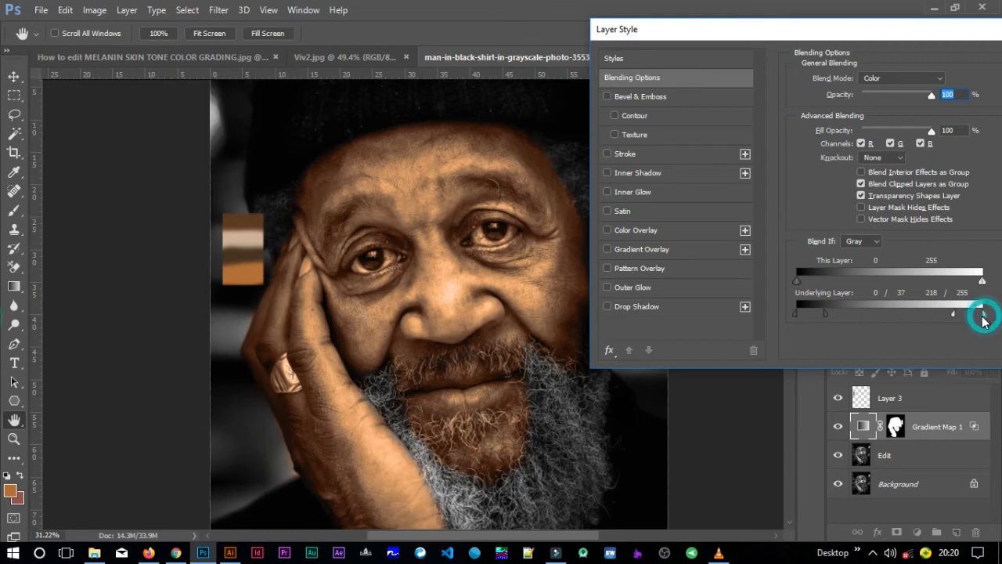
left_click_drag(983, 314, 948, 315)
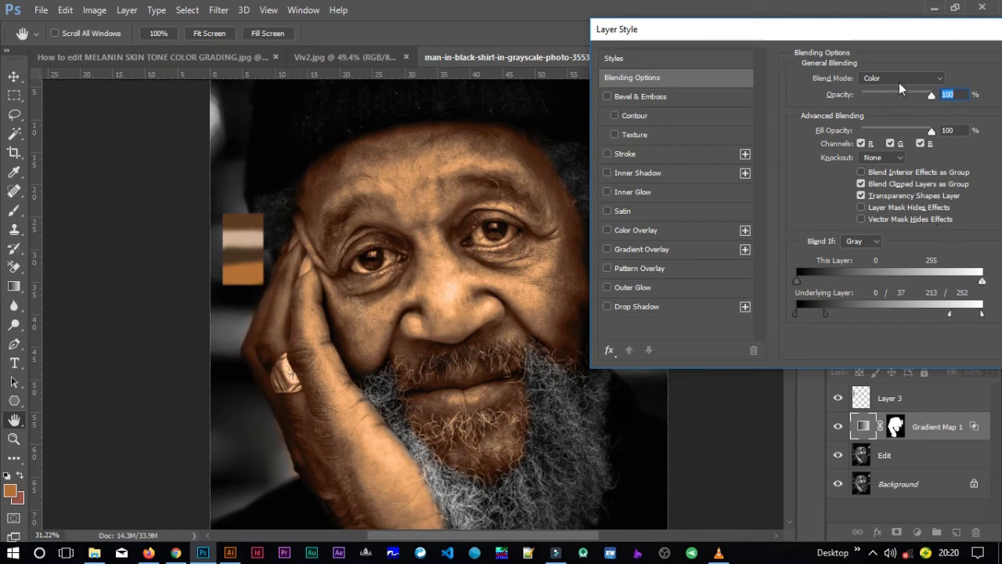
left_click_drag(892, 39, 677, 76)
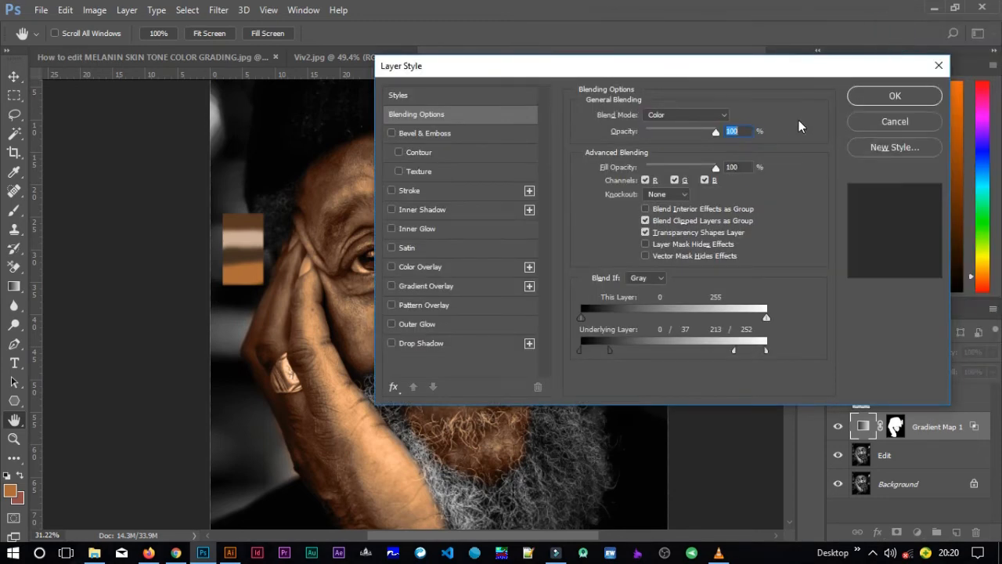
left_click(875, 97)
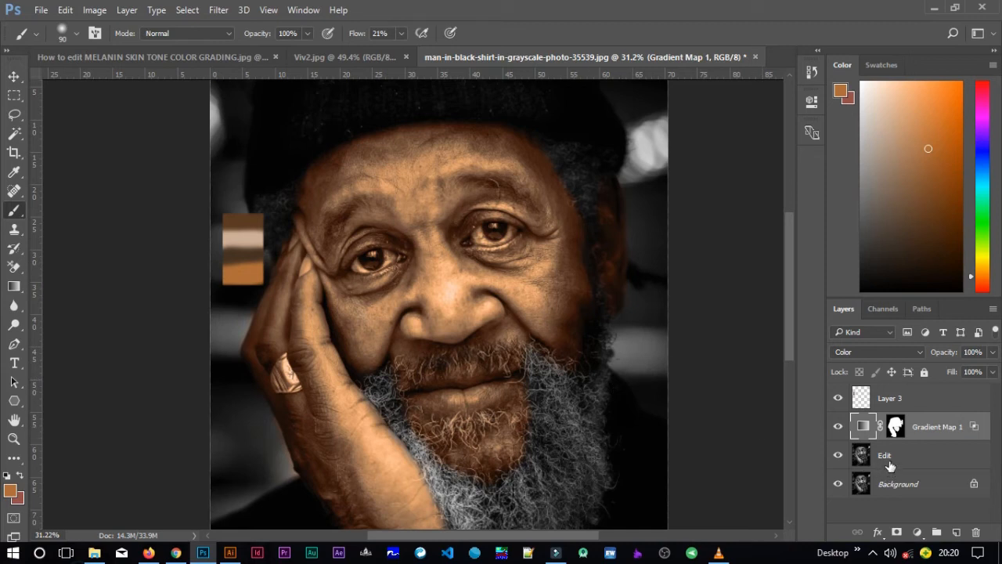
Add a Hue/Saturation adjustment layer and sample the skin to target the Reds range
left_click(917, 532)
left_click(881, 355)
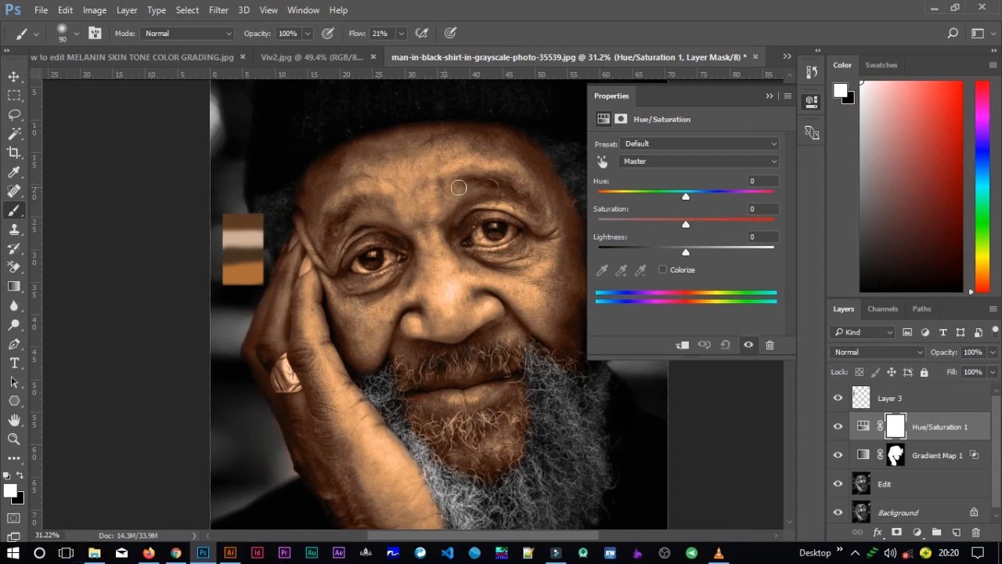
left_click(603, 162)
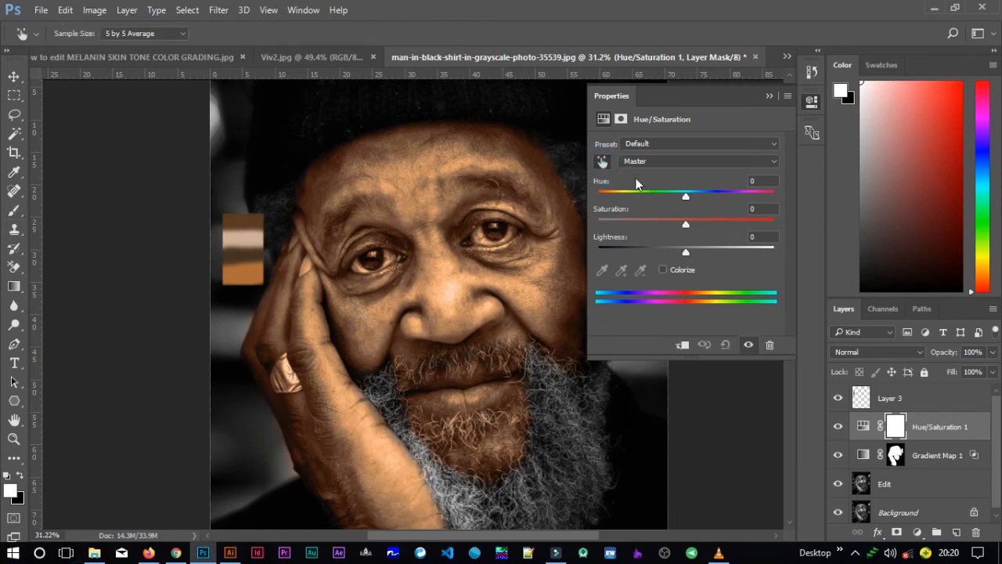
left_click(406, 166)
left_click(406, 167)
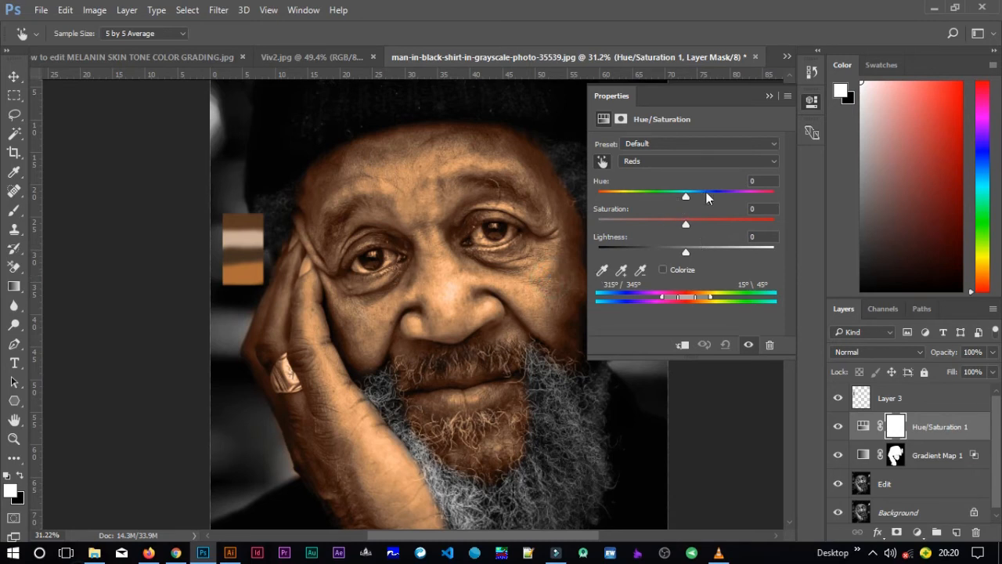
Set the Reds hue to -3, saturation to +60 and lightness to -59
left_click(686, 197)
left_click_drag(685, 197, 684, 196)
left_click_drag(685, 225, 721, 227)
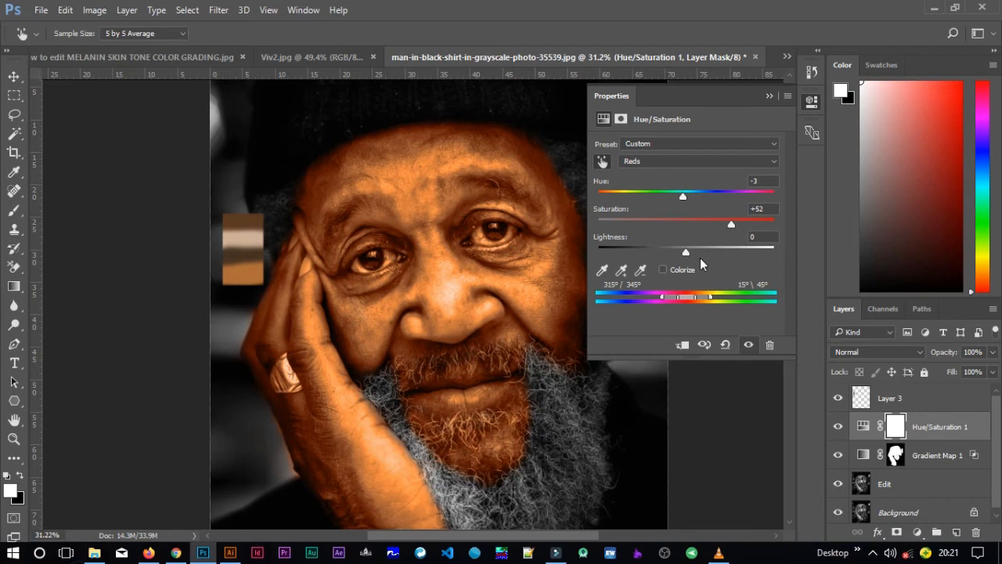
left_click_drag(688, 253, 640, 249)
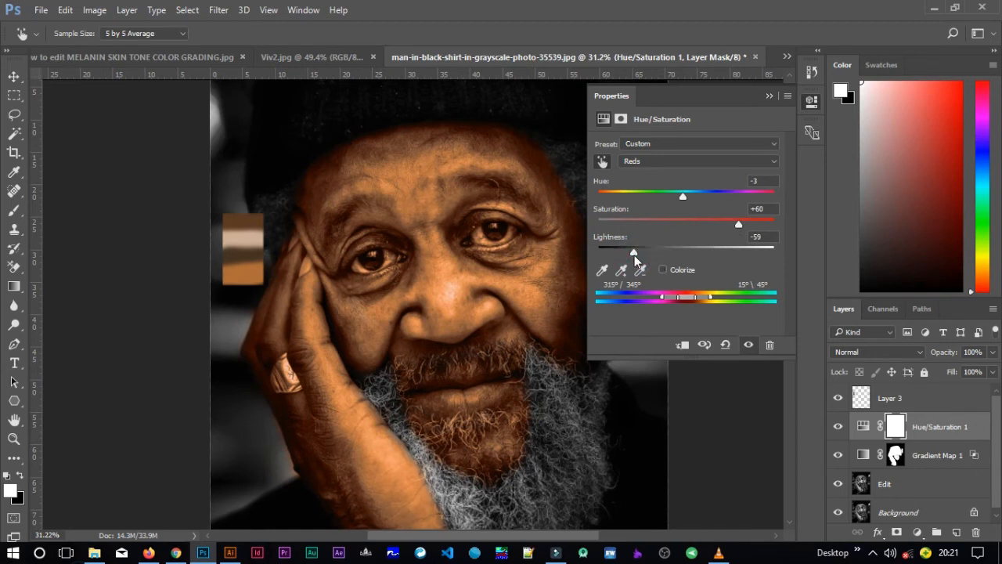
left_click(769, 96)
Invert the Hue/Saturation layer's mask to hide the adjustment and switch to the Brush tool
left_click(895, 426)
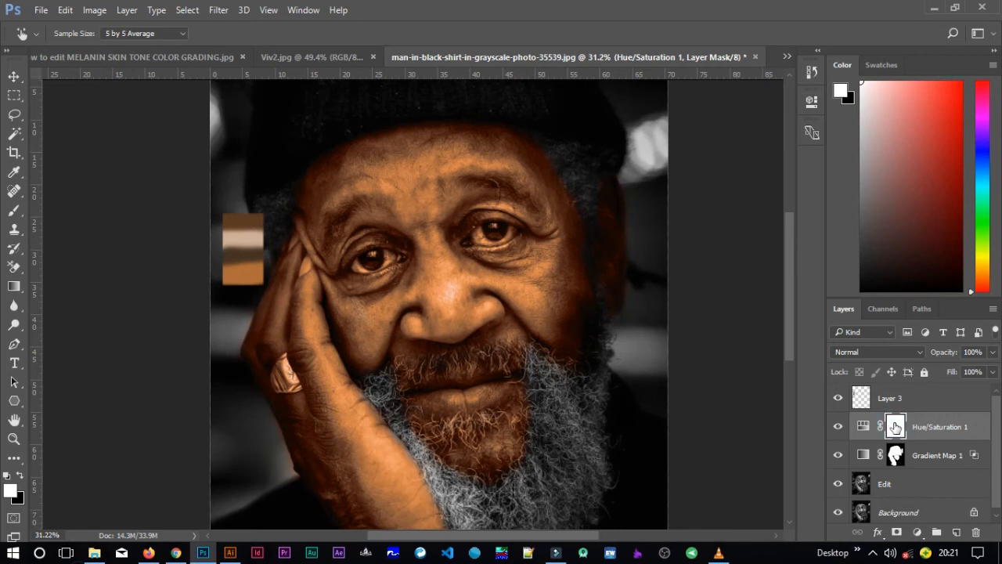
key("ctrl+i")
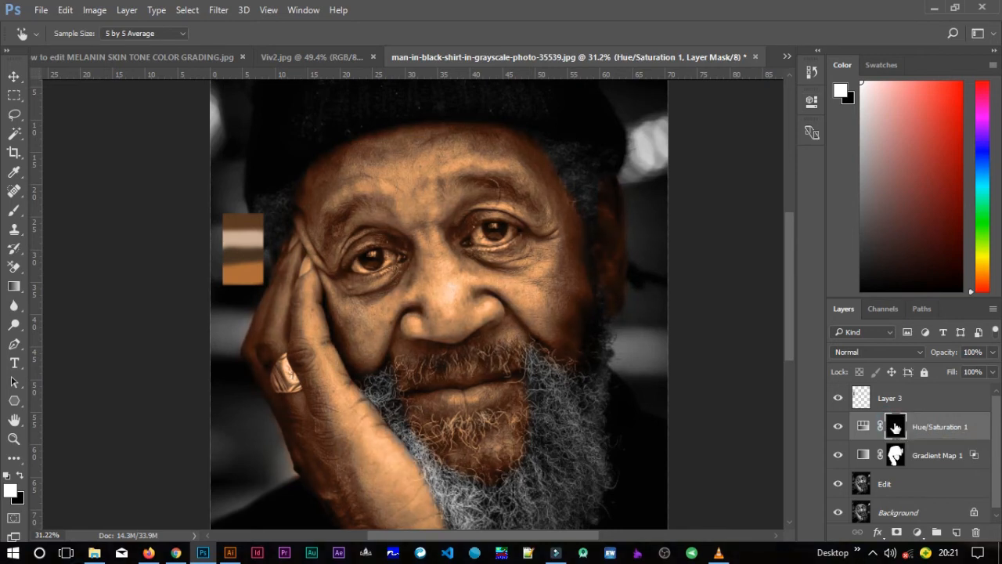
key("b")
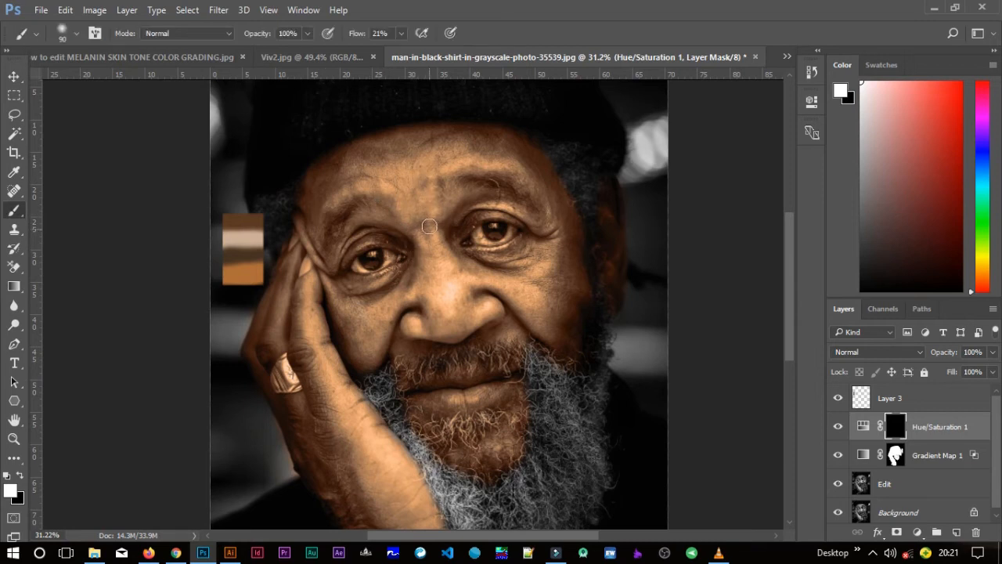
Paint white on the mask around the eyes and cheekbones to reveal the warmer adjustment
scroll(432, 207, "up", 2)
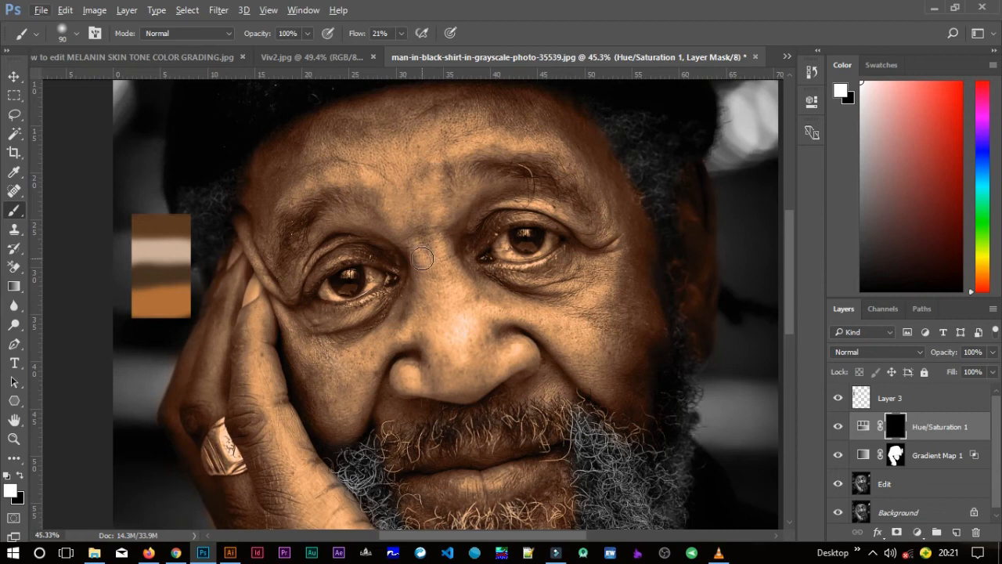
mouse_move(391, 305)
left_mouse_down()
mouse_move(342, 336)
mouse_move(364, 331)
mouse_move(399, 303)
mouse_move(379, 322)
mouse_move(325, 332)
mouse_move(392, 310)
left_mouse_up()
mouse_move(399, 261)
left_mouse_down()
mouse_move(352, 248)
mouse_move(308, 273)
mouse_move(345, 246)
mouse_move(398, 257)
mouse_move(362, 247)
mouse_move(317, 252)
mouse_move(297, 283)
left_mouse_up()
mouse_move(469, 253)
left_mouse_down()
mouse_move(493, 290)
mouse_move(605, 280)
mouse_move(513, 286)
mouse_move(535, 294)
mouse_move(513, 291)
mouse_move(601, 273)
mouse_move(530, 286)
mouse_move(557, 289)
left_mouse_up()
mouse_move(482, 234)
left_mouse_down()
mouse_move(512, 200)
mouse_move(549, 203)
mouse_move(514, 207)
mouse_move(473, 241)
mouse_move(491, 222)
mouse_move(530, 213)
mouse_move(585, 237)
left_mouse_up()
mouse_move(627, 340)
left_mouse_down()
mouse_move(631, 306)
mouse_move(610, 344)
mouse_move(615, 293)
mouse_move(626, 313)
mouse_move(640, 306)
mouse_move(617, 368)
left_mouse_up()
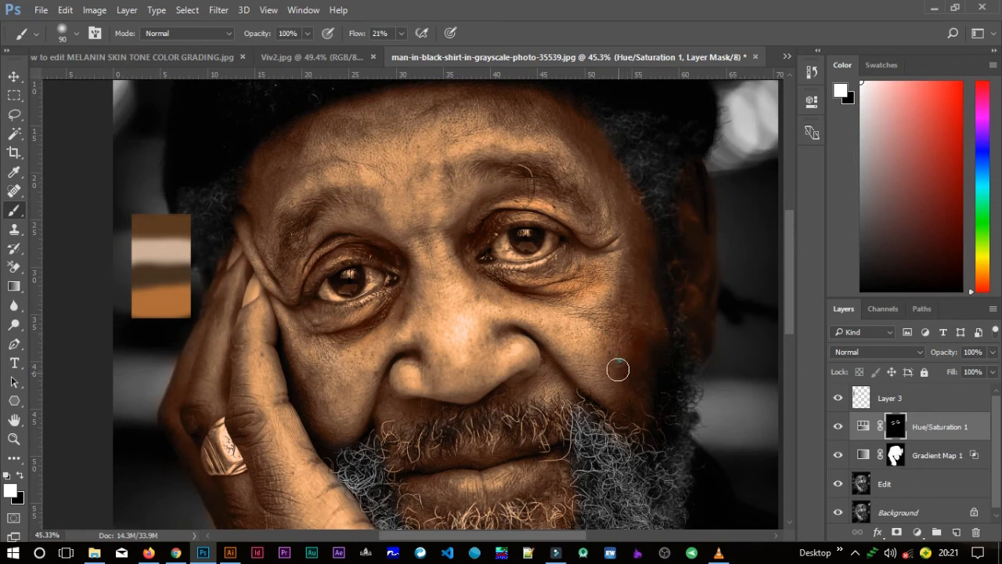
Raise the brush flow to 43% and paint the mask over the nose, cheeks and under-eye areas
left_click(400, 33)
left_click_drag(405, 55, 418, 55)
left_click(331, 402)
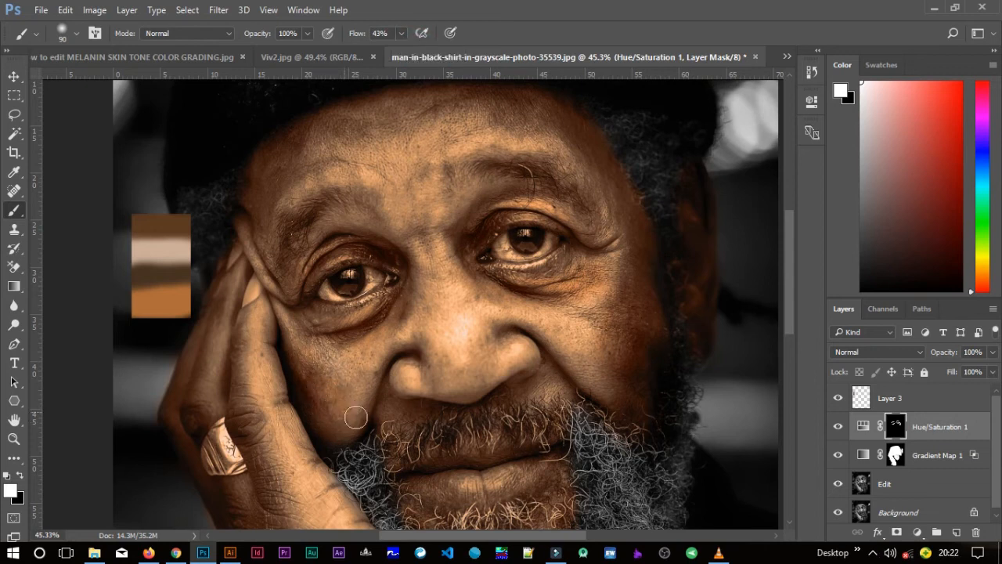
mouse_move(403, 376)
left_mouse_down()
mouse_move(412, 361)
mouse_move(399, 365)
left_mouse_up()
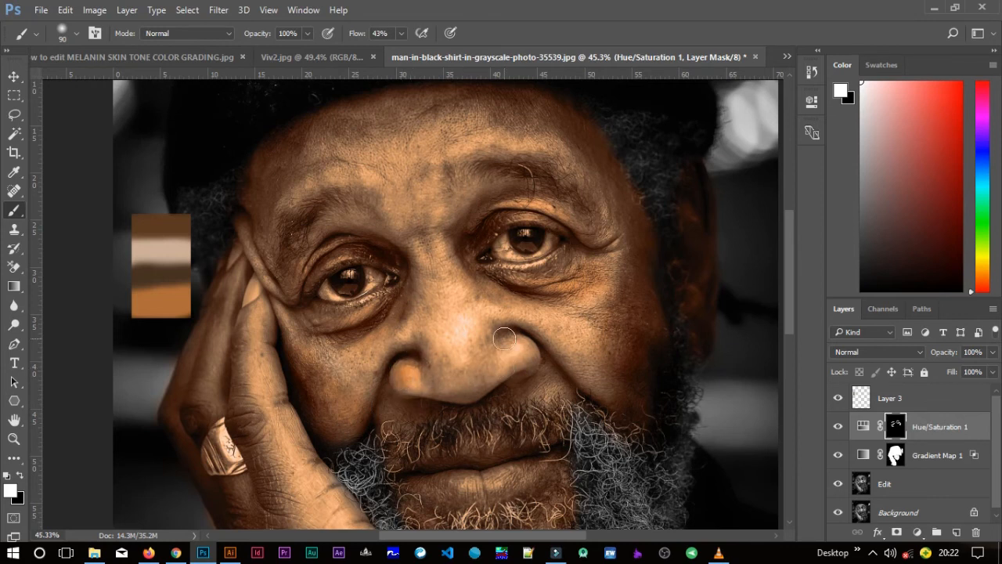
left_click_drag(550, 368, 507, 328)
left_click_drag(421, 340, 386, 365)
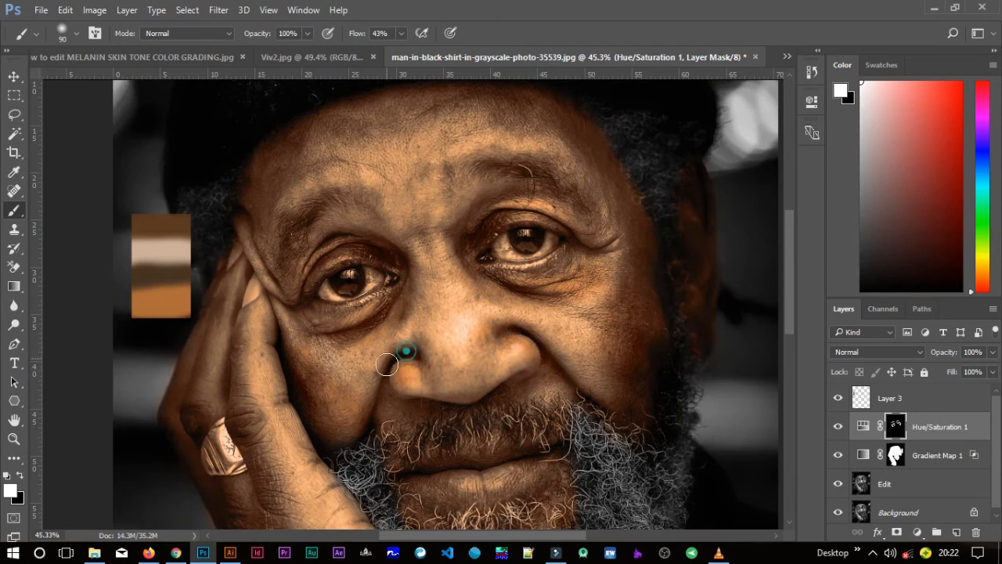
left_click_drag(408, 296, 392, 322)
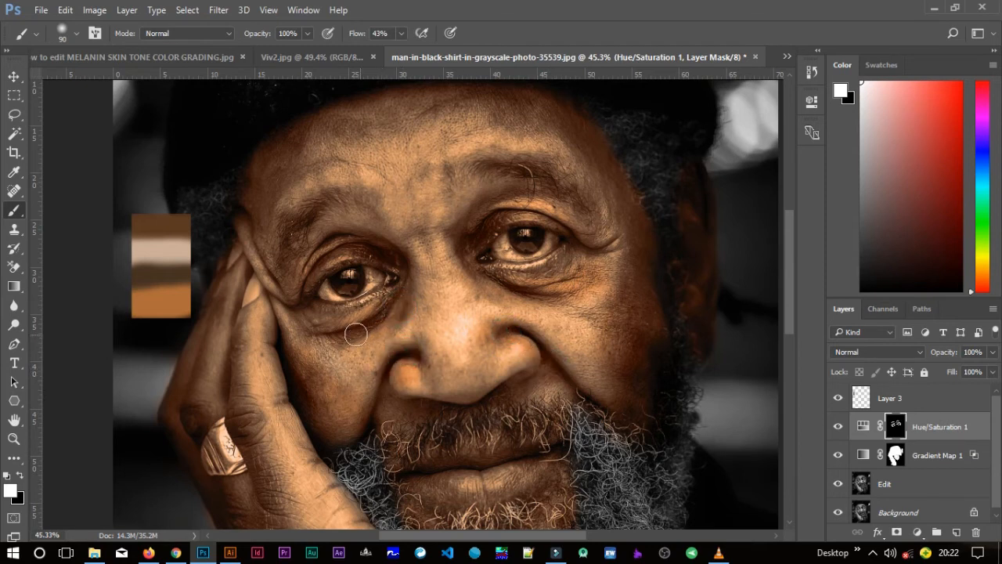
mouse_move(514, 291)
left_mouse_down()
mouse_move(592, 293)
mouse_move(593, 275)
mouse_move(557, 297)
mouse_move(517, 299)
left_mouse_up()
mouse_move(511, 295)
left_mouse_down()
mouse_move(537, 297)
mouse_move(477, 274)
left_mouse_up()
Repaint the forehead on the mask with the brush flow lowered to 28%, replacing an undone stronger stroke
mouse_move(399, 126)
left_mouse_down()
mouse_move(413, 153)
mouse_move(365, 162)
mouse_move(441, 161)
mouse_move(447, 147)
mouse_move(436, 133)
mouse_move(346, 135)
mouse_move(378, 160)
mouse_move(350, 164)
mouse_move(461, 147)
left_mouse_up()
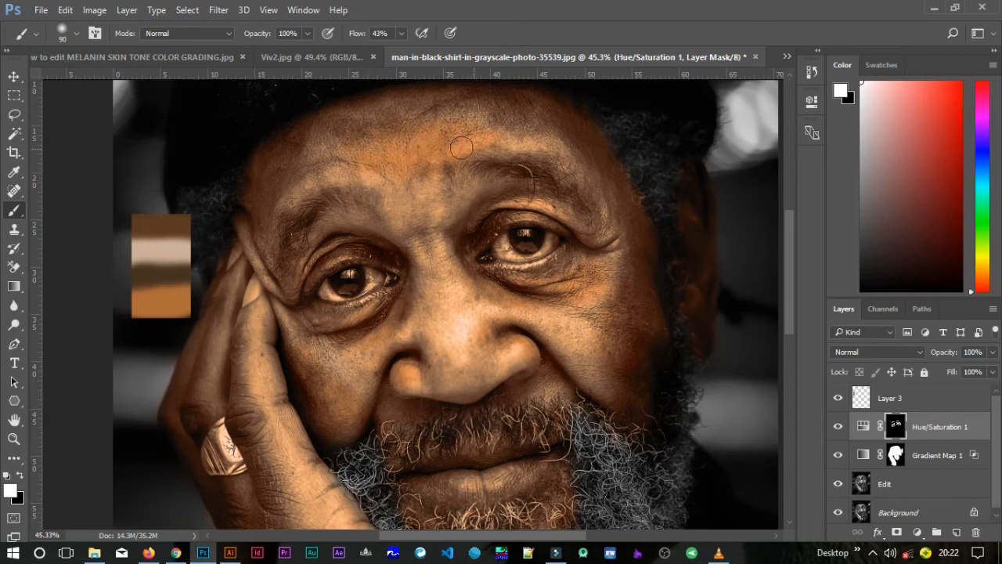
key("ctrl+z")
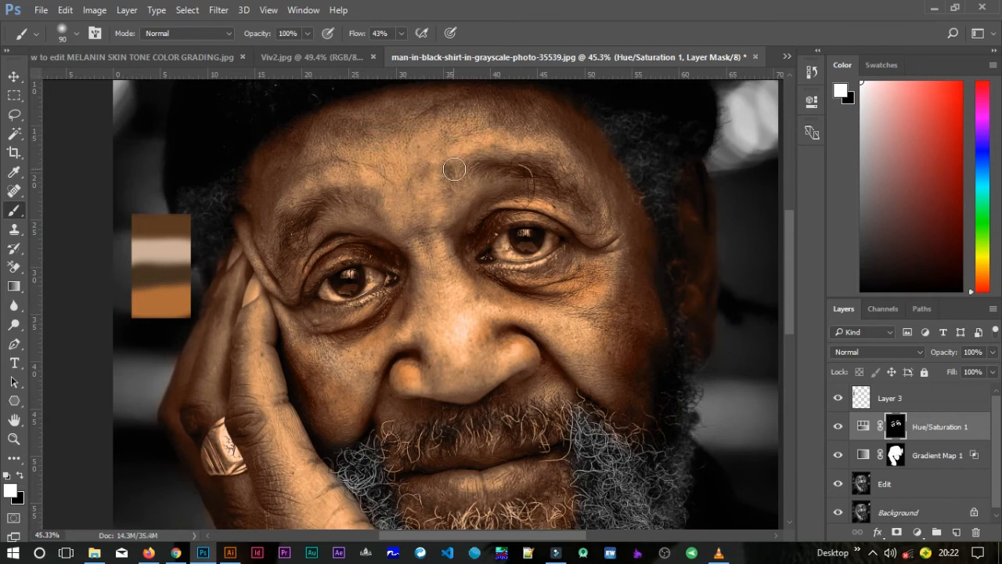
left_click(401, 33)
left_click_drag(398, 52, 389, 53)
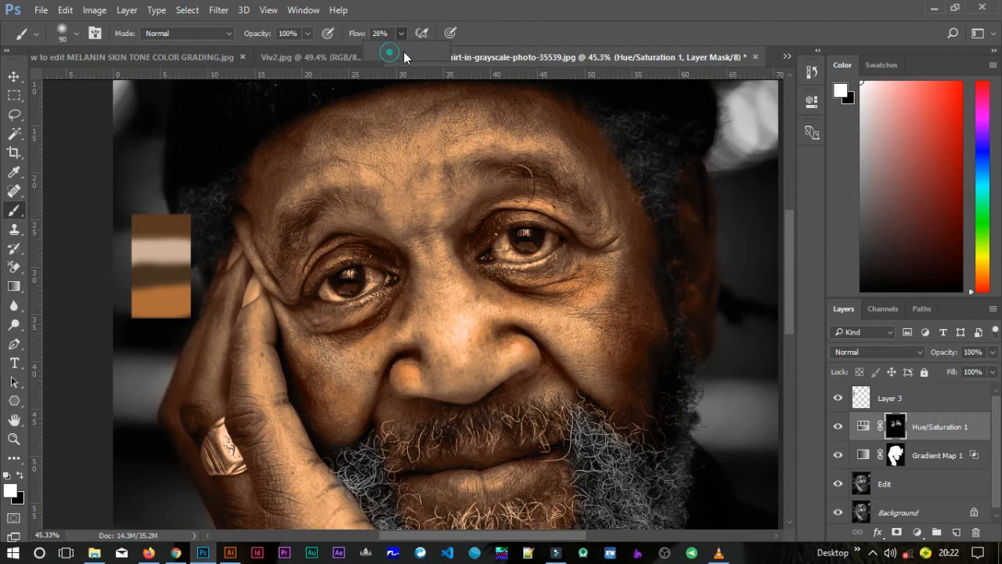
left_click(426, 158)
mouse_move(421, 148)
left_mouse_down()
mouse_move(459, 153)
mouse_move(454, 144)
mouse_move(474, 139)
mouse_move(418, 127)
mouse_move(345, 147)
mouse_move(407, 182)
left_mouse_up()
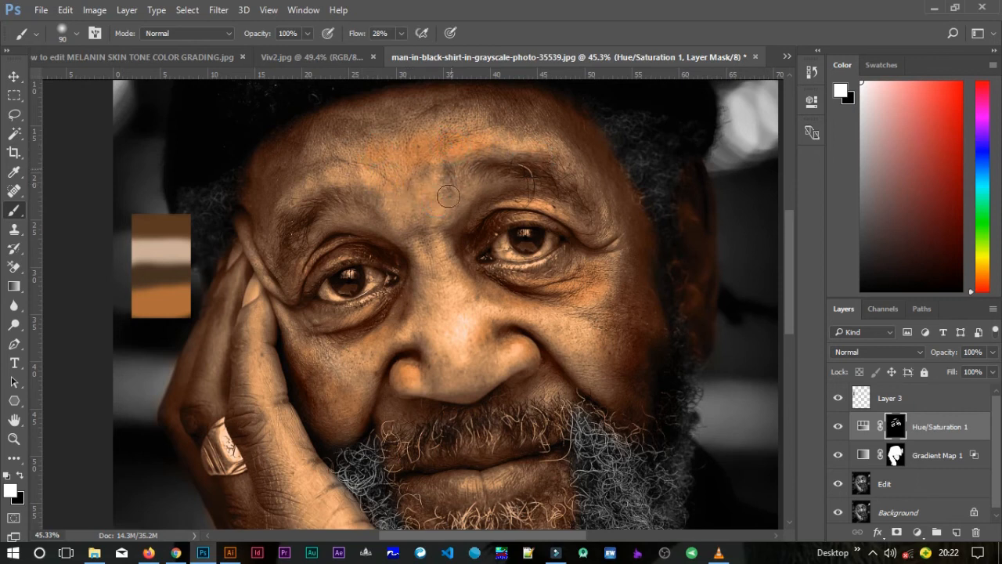
Toggle the Hue/Saturation layer's visibility to compare the face with and without it
scroll(462, 239, "down", 3)
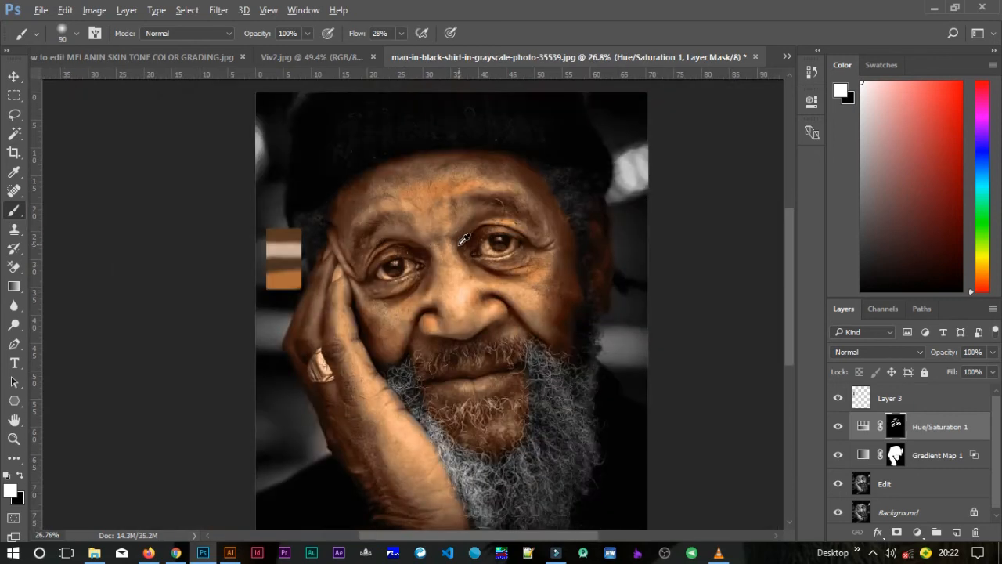
scroll(463, 239, "up", 1)
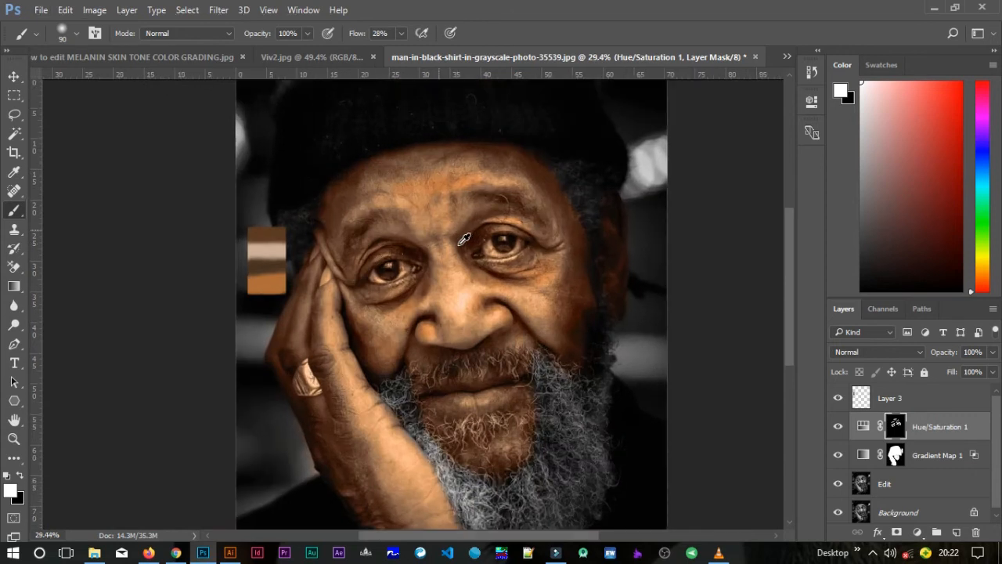
left_click(836, 430)
left_click(837, 430)
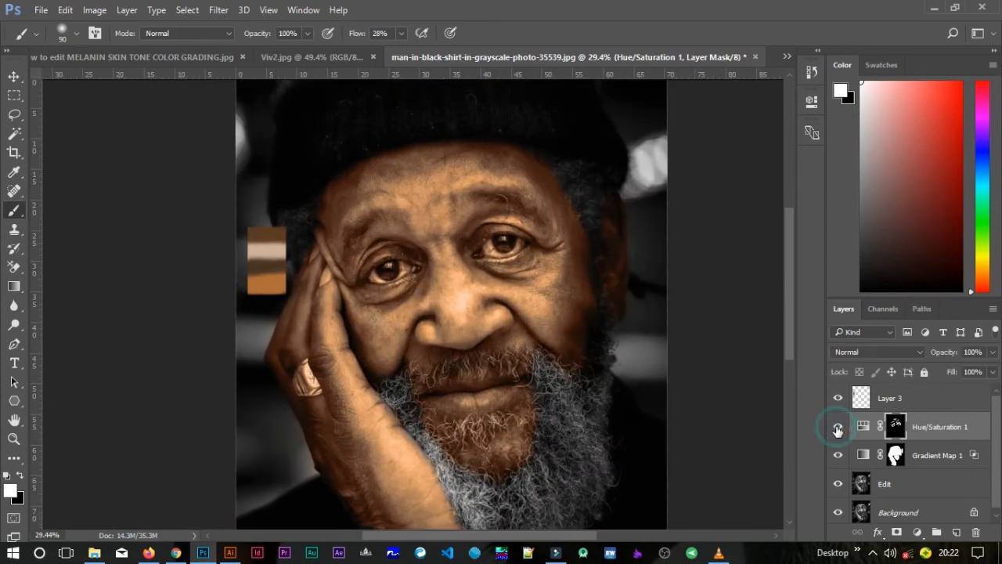
left_click(836, 430)
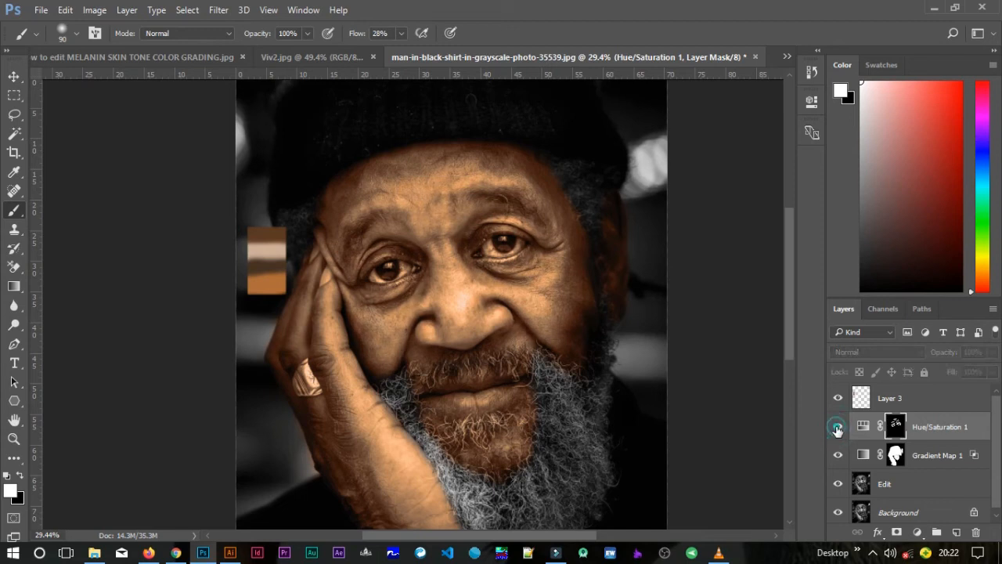
left_click(837, 430)
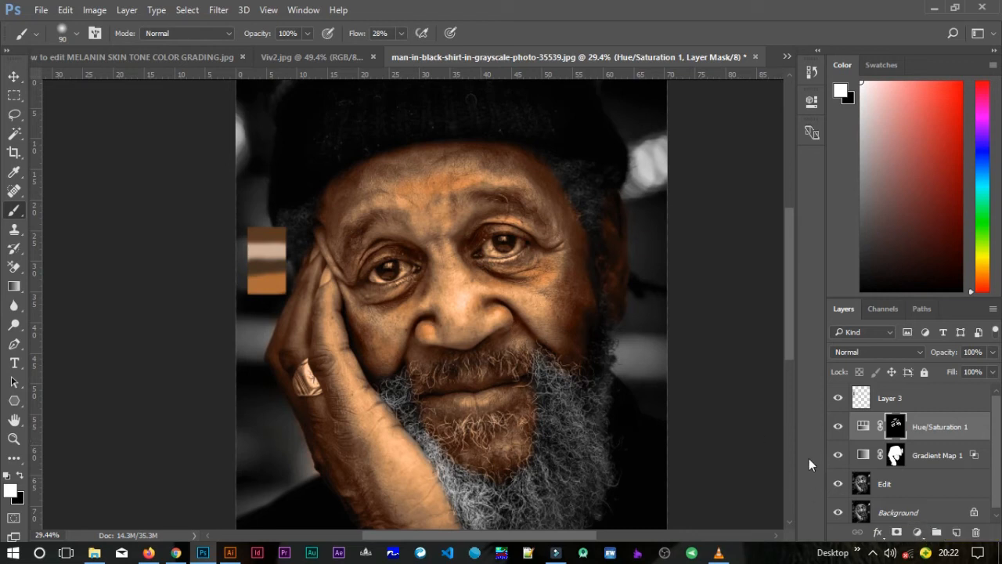
Add a second Hue/Saturation adjustment layer with Colorize enabled
scroll(505, 237, "up", 1)
scroll(505, 238, "up", 7)
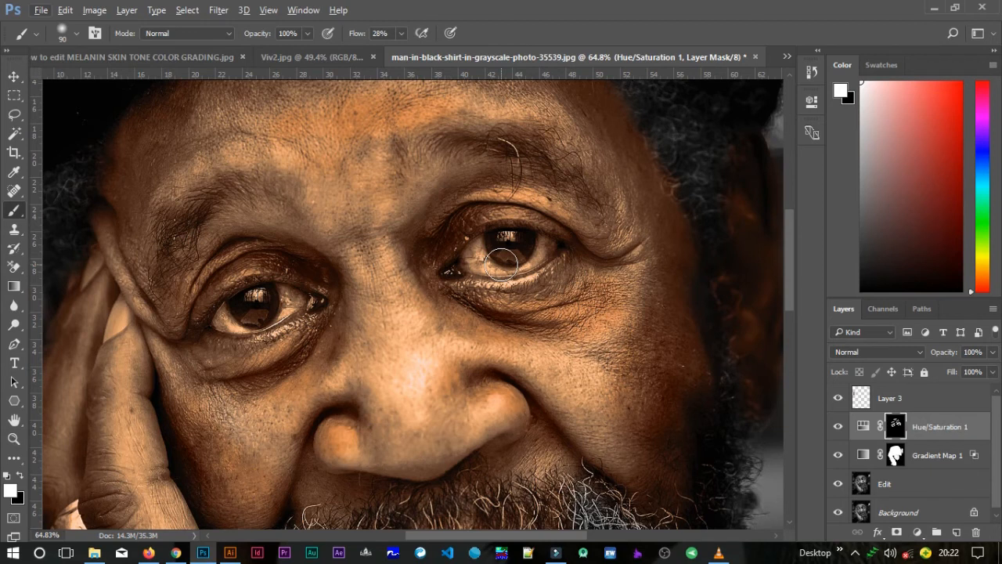
left_click(917, 531)
left_click(873, 357)
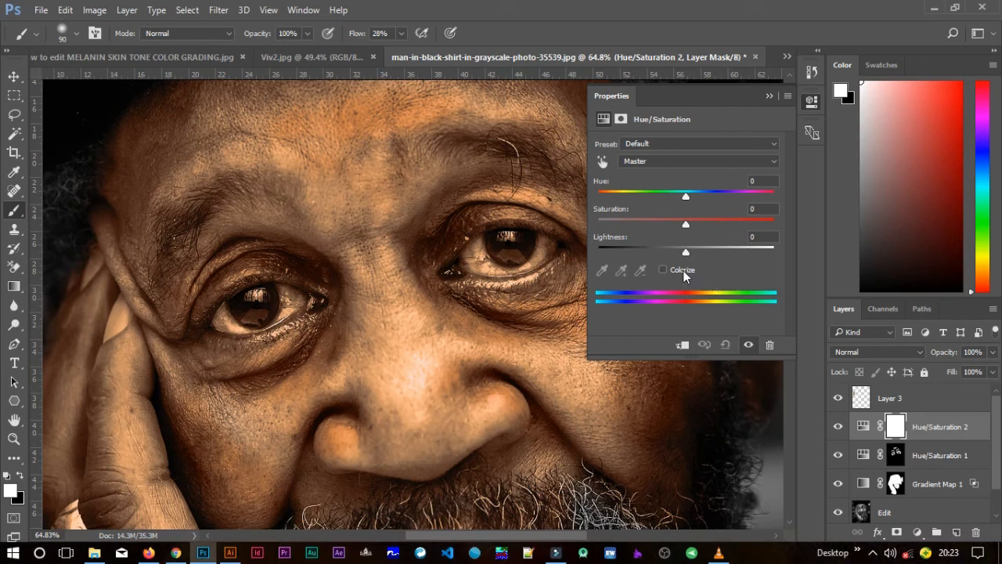
left_click(663, 269)
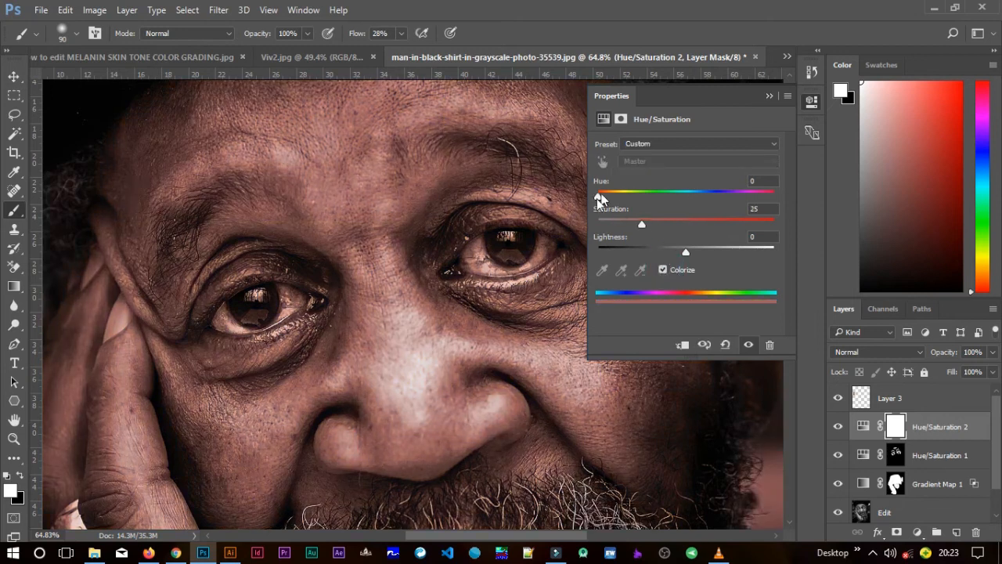
Set the colorize hue to 219, saturation to 38 and lightness to -41
left_click_drag(601, 199, 704, 198)
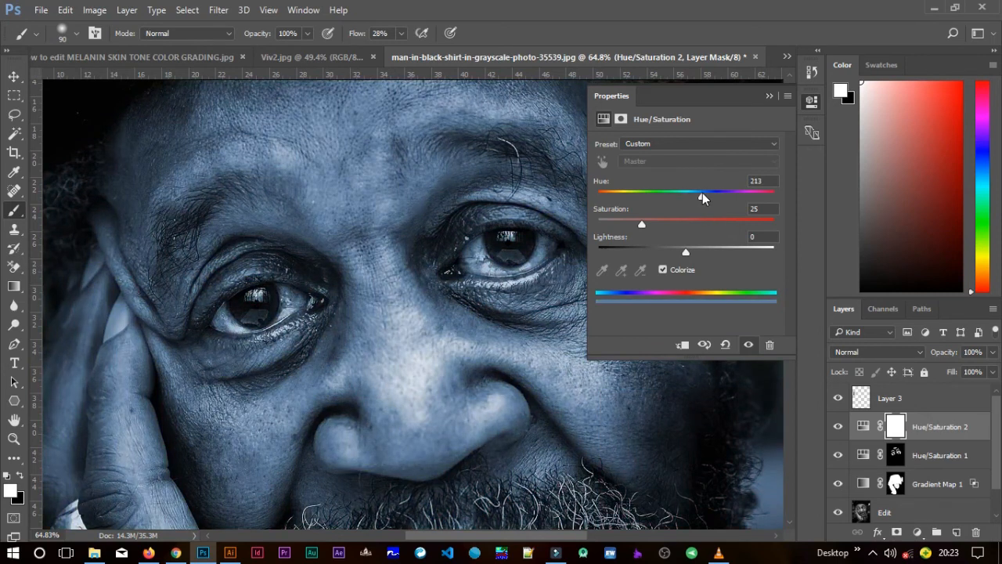
left_click_drag(639, 228, 667, 226)
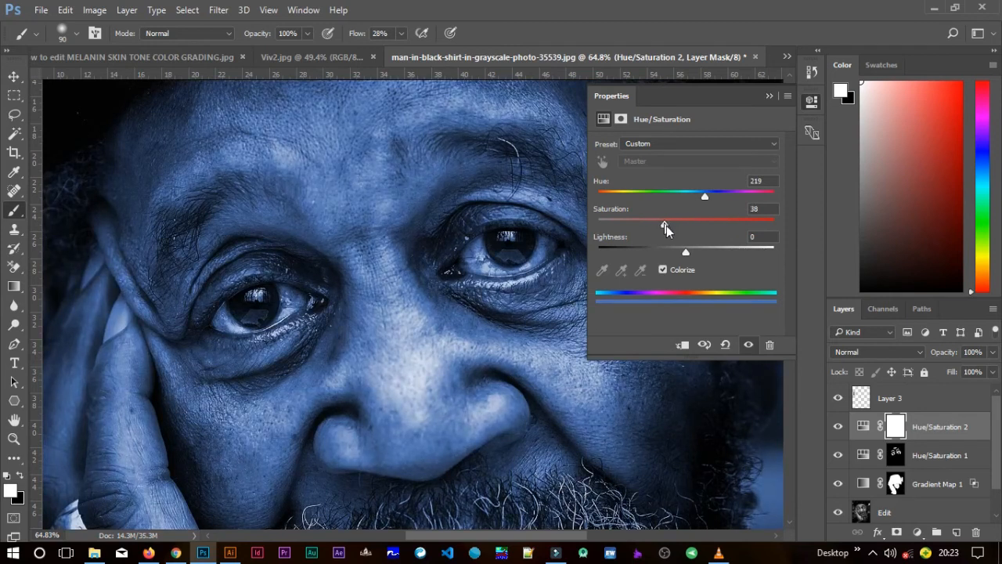
left_click_drag(684, 253, 649, 252)
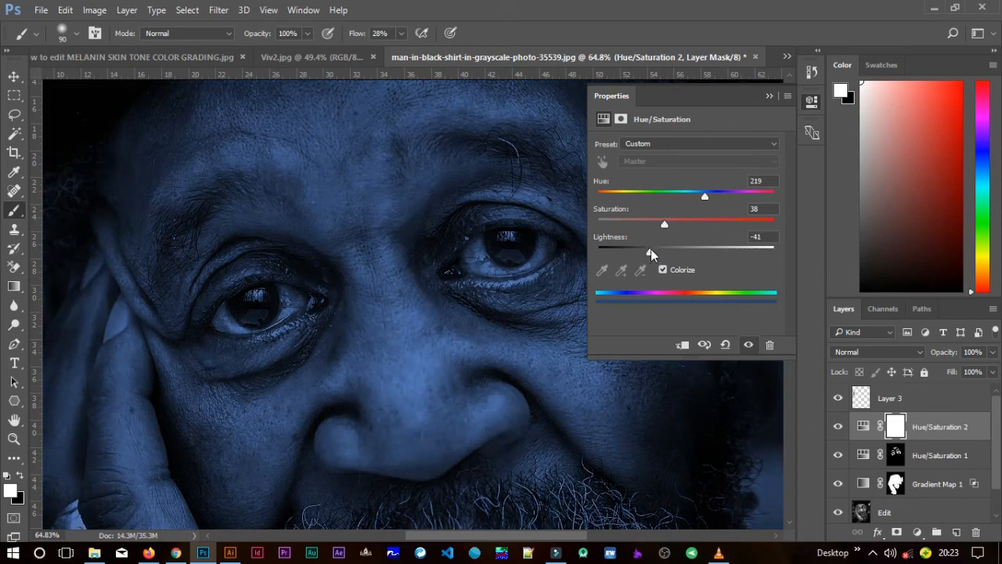
Invert the Hue/Saturation 2 mask and paint the right eye's iris with a 50 px white brush to reveal the blue, redoing one stroke
left_click(769, 96)
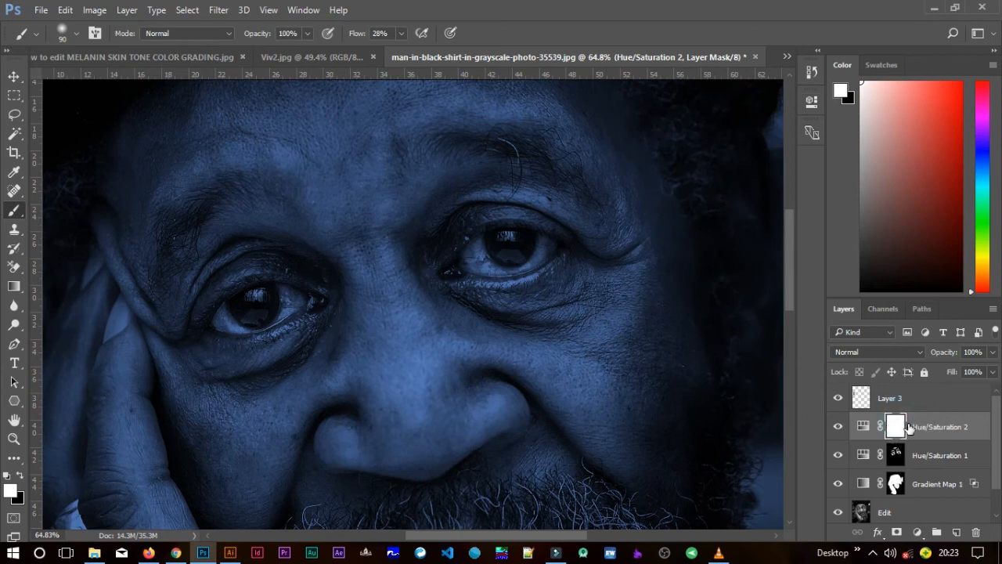
key("ctrl+i")
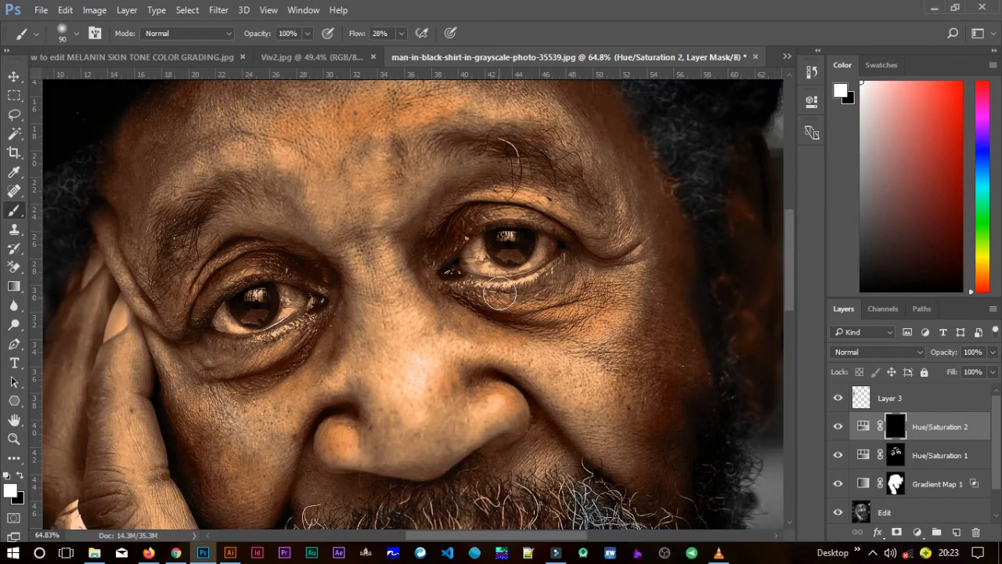
scroll(495, 269, "up", 2)
key("bracketleft")
key("bracketleft")
mouse_move(475, 245)
left_mouse_down()
mouse_move(476, 220)
mouse_move(475, 249)
mouse_move(490, 258)
mouse_move(488, 269)
mouse_move(469, 266)
mouse_move(516, 270)
mouse_move(586, 248)
mouse_move(580, 238)
mouse_move(598, 226)
mouse_move(555, 254)
mouse_move(583, 211)
mouse_move(536, 222)
mouse_move(521, 213)
mouse_move(496, 229)
mouse_move(558, 244)
mouse_move(516, 244)
left_mouse_up()
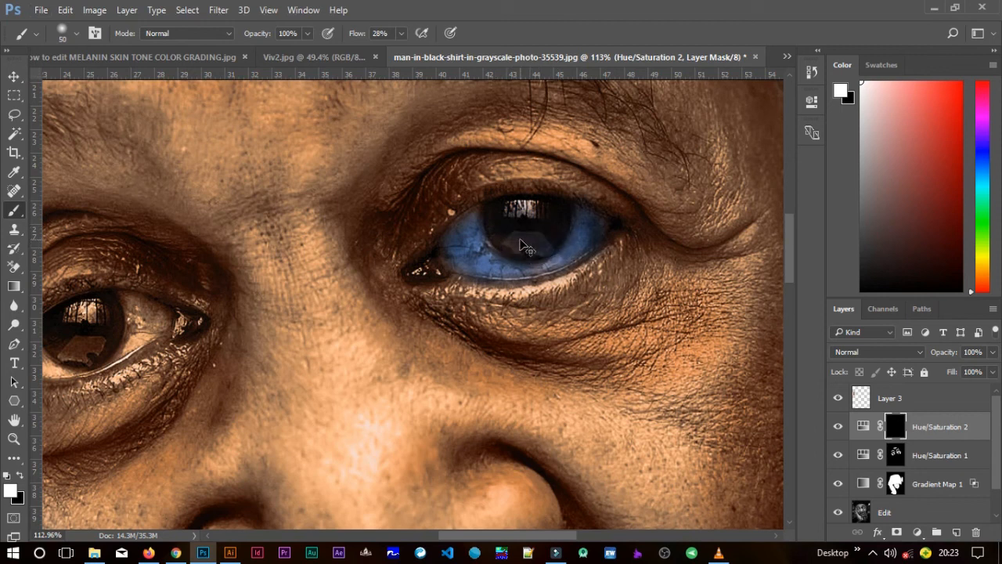
key("ctrl+z")
mouse_move(465, 224)
left_mouse_down()
mouse_move(466, 268)
mouse_move(480, 260)
mouse_move(568, 271)
mouse_move(582, 227)
mouse_move(604, 228)
mouse_move(552, 270)
mouse_move(472, 266)
mouse_move(466, 217)
mouse_move(486, 264)
mouse_move(451, 277)
mouse_move(463, 228)
mouse_move(447, 250)
mouse_move(463, 211)
mouse_move(460, 228)
mouse_move(505, 269)
mouse_move(568, 265)
mouse_move(580, 259)
mouse_move(585, 208)
mouse_move(588, 227)
mouse_move(582, 206)
mouse_move(598, 228)
mouse_move(548, 262)
left_mouse_up()
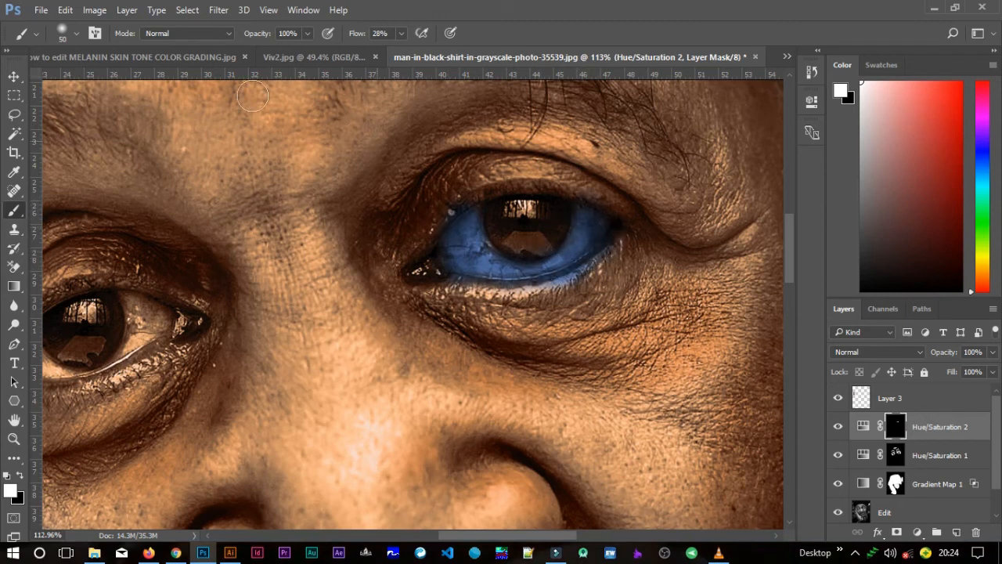
Set the brush flow to 12% and brush lightly over the right eye's iris and pupil on the mask
left_click(389, 52)
left_click(512, 216)
mouse_move(526, 238)
left_mouse_down()
mouse_move(553, 227)
mouse_move(551, 240)
mouse_move(553, 220)
mouse_move(546, 229)
mouse_move(507, 216)
mouse_move(499, 239)
left_mouse_up()
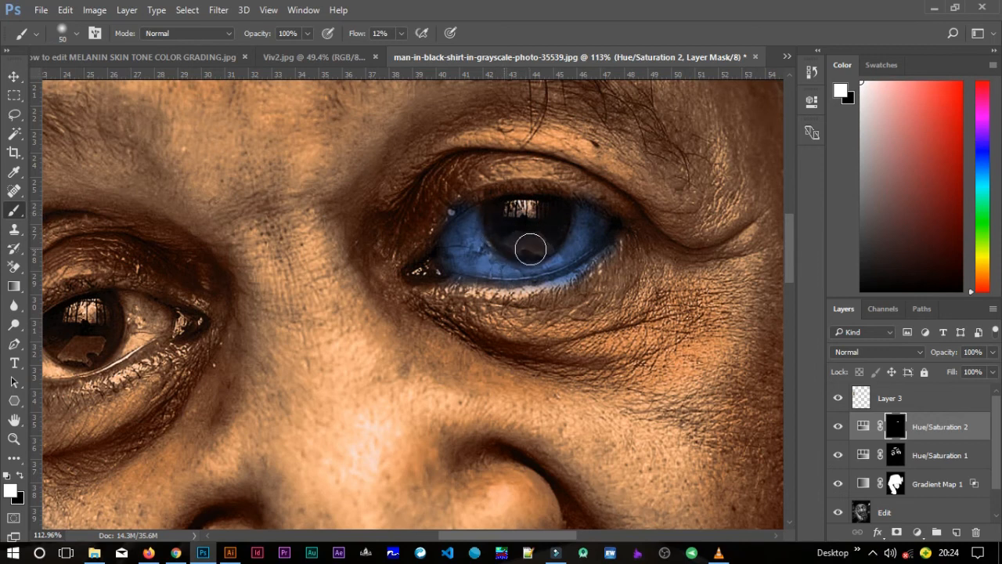
mouse_move(530, 213)
left_mouse_down()
mouse_move(480, 226)
mouse_move(481, 213)
mouse_move(463, 252)
mouse_move(541, 258)
mouse_move(568, 244)
mouse_move(574, 226)
mouse_move(533, 247)
left_mouse_up()
Paint the left eye's iris on the mask, raising the brush flow to 28% for stronger coverage
mouse_move(231, 269)
left_mouse_down()
mouse_move(477, 219)
mouse_move(410, 249)
left_mouse_up()
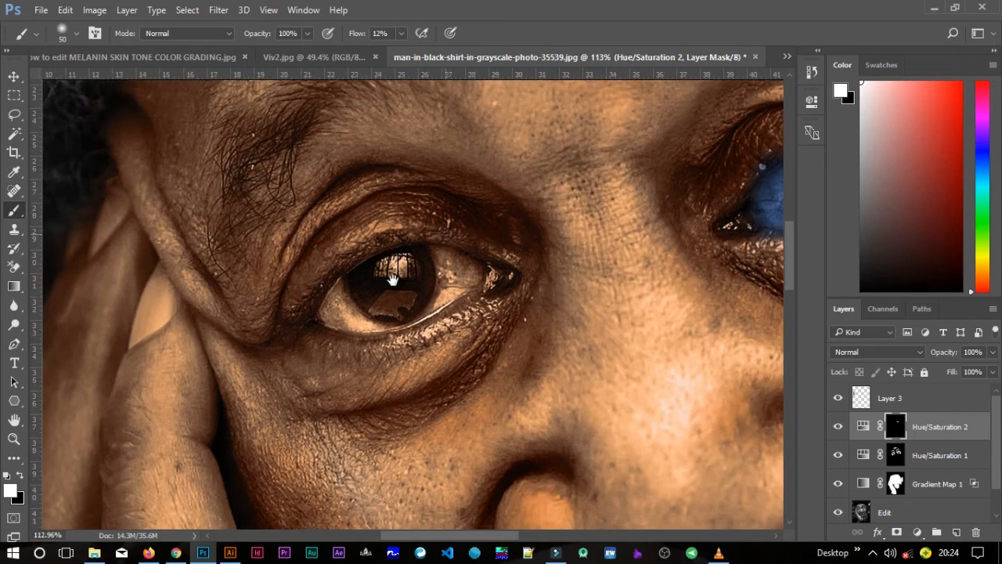
left_click_drag(384, 295, 361, 287)
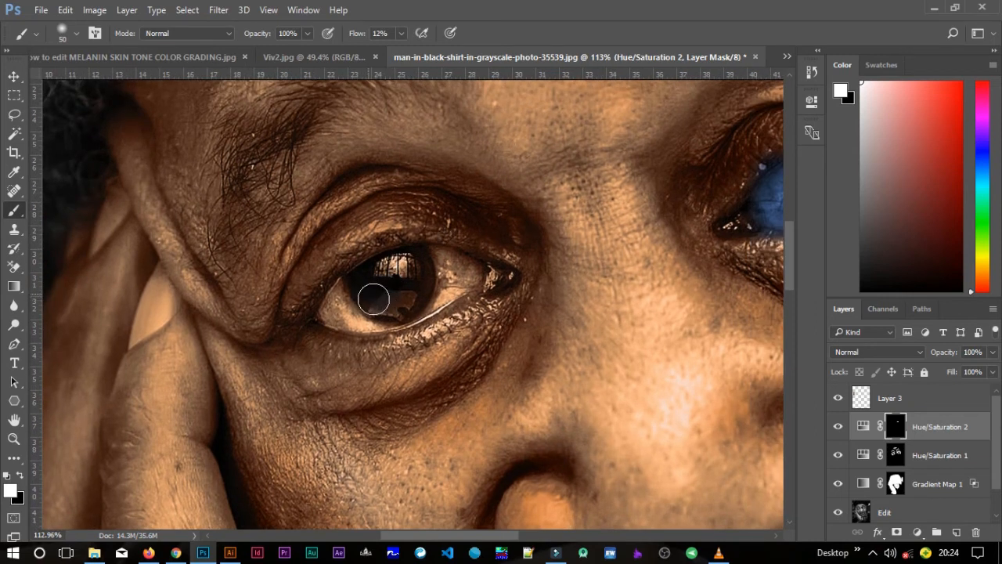
mouse_move(422, 281)
left_mouse_down()
mouse_move(398, 264)
mouse_move(386, 306)
left_mouse_up()
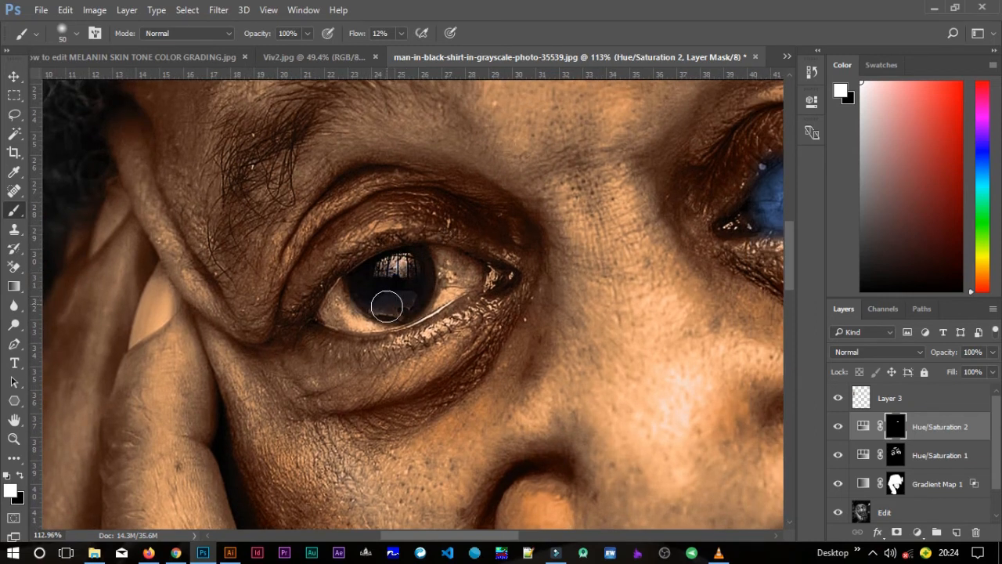
left_click(401, 33)
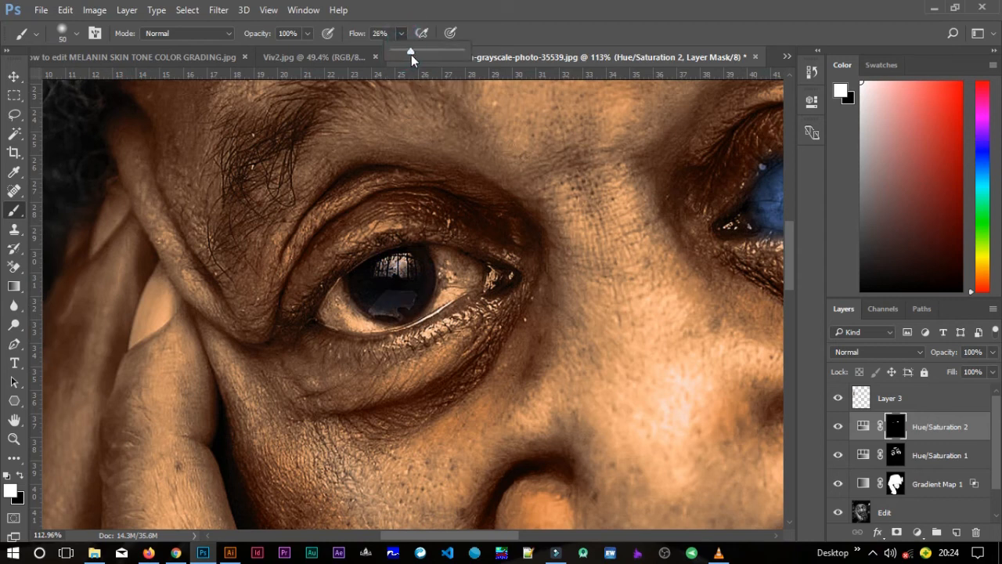
mouse_move(344, 297)
left_mouse_down()
mouse_move(406, 325)
mouse_move(457, 301)
mouse_move(442, 303)
mouse_move(447, 262)
mouse_move(462, 281)
mouse_move(489, 273)
mouse_move(442, 248)
mouse_move(438, 259)
mouse_move(348, 267)
mouse_move(323, 303)
mouse_move(348, 295)
mouse_move(330, 300)
mouse_move(330, 325)
mouse_move(388, 325)
mouse_move(439, 303)
mouse_move(428, 313)
mouse_move(453, 302)
mouse_move(484, 276)
left_mouse_up()
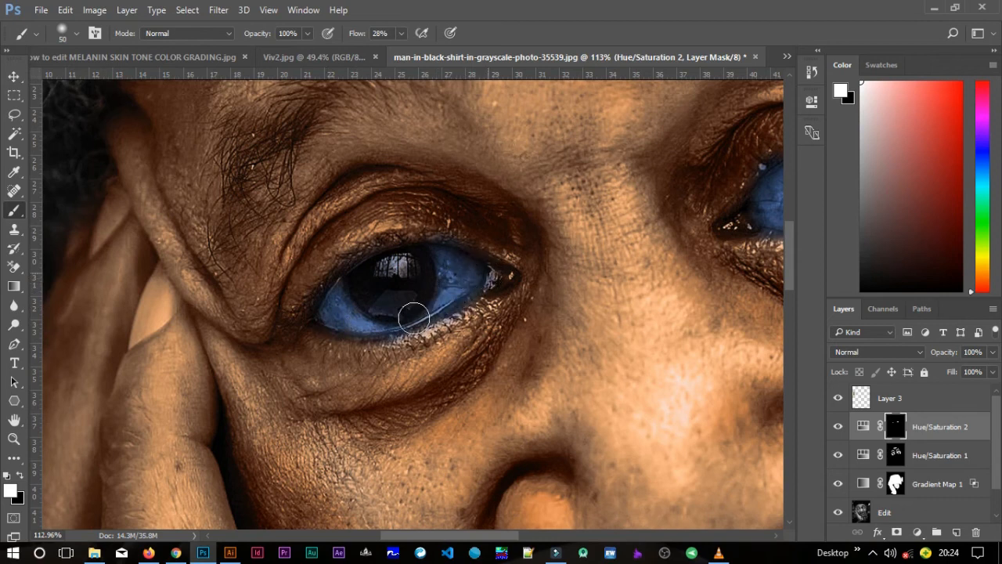
Switch to black and erase the blue spill from the left eye's lids and corners on the mask
key("x")
mouse_move(331, 349)
left_mouse_down()
mouse_move(434, 351)
mouse_move(410, 353)
mouse_move(484, 316)
mouse_move(415, 347)
mouse_move(369, 351)
mouse_move(420, 346)
left_mouse_up()
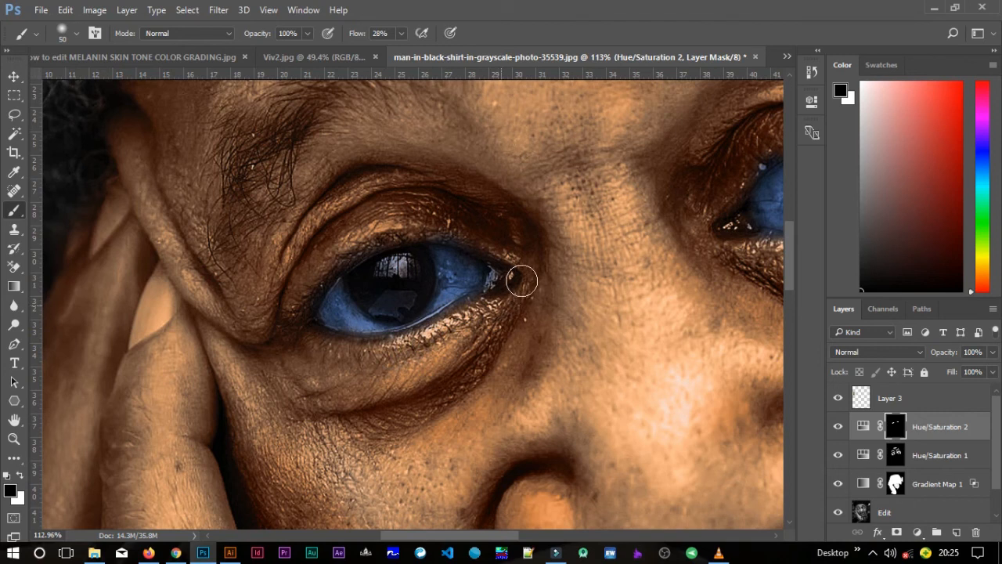
mouse_move(483, 230)
left_mouse_down()
mouse_move(393, 233)
mouse_move(342, 250)
mouse_move(306, 308)
left_mouse_up()
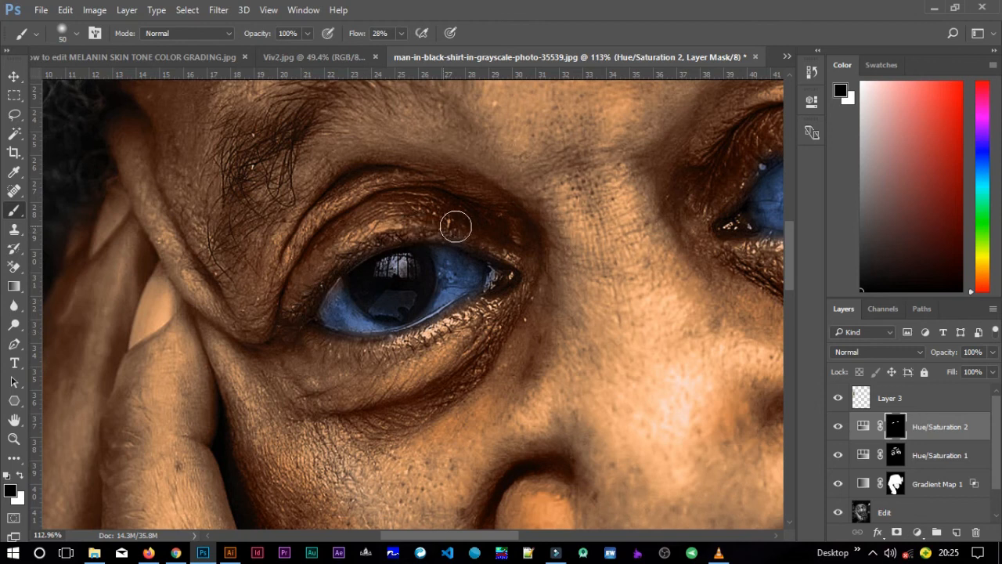
Zoom out and pan around to review the blue eyes across the whole face
mouse_move(644, 226)
left_mouse_down()
mouse_move(239, 347)
mouse_move(334, 379)
mouse_move(386, 382)
mouse_move(454, 380)
mouse_move(497, 357)
left_mouse_up()
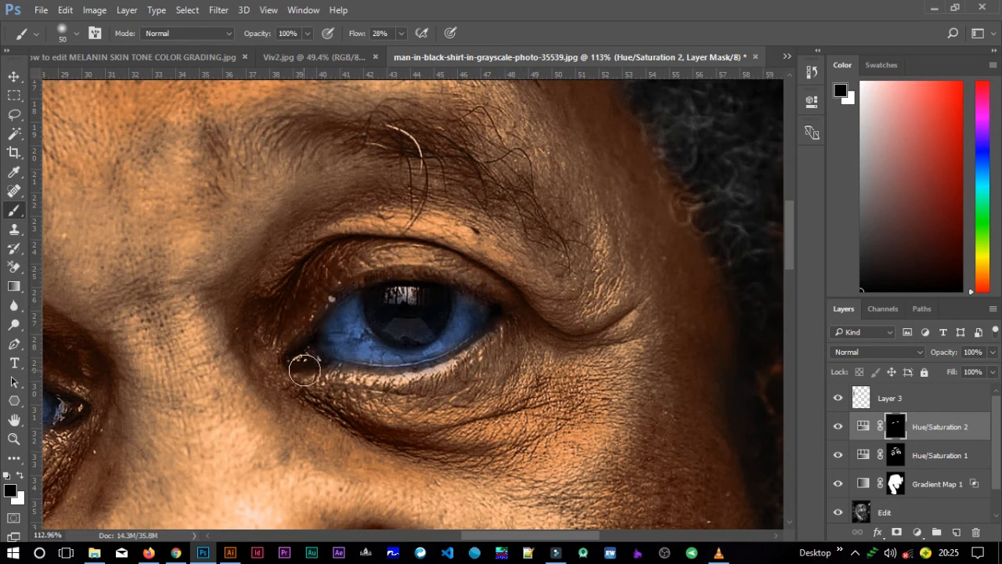
scroll(454, 396, "down", 10)
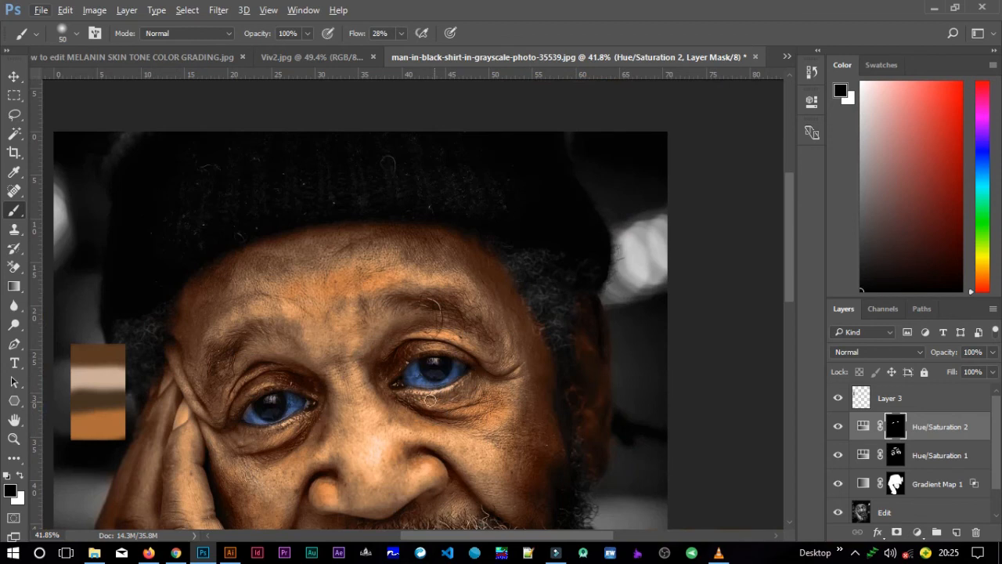
left_click_drag(430, 399, 455, 237)
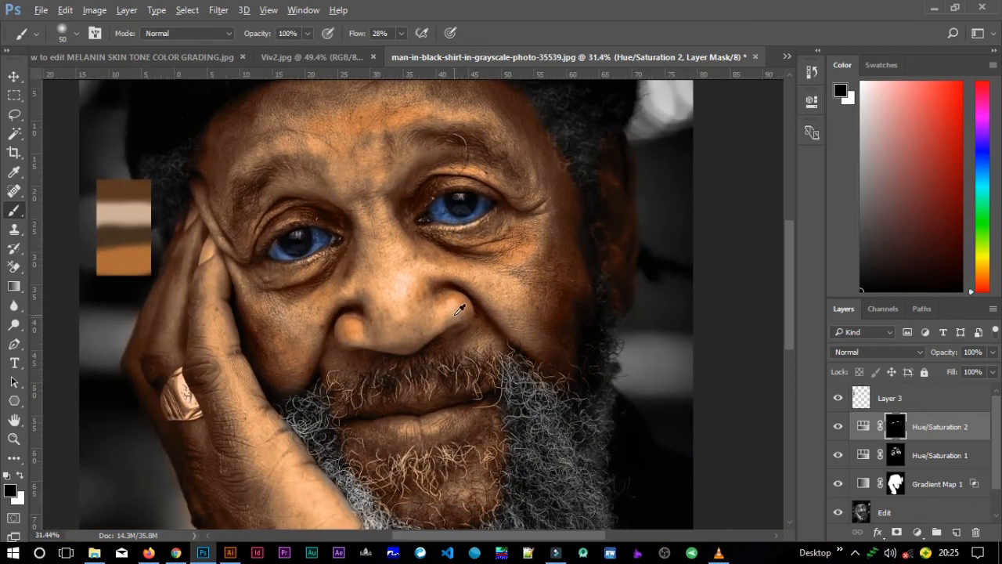
scroll(460, 310, "down", 2)
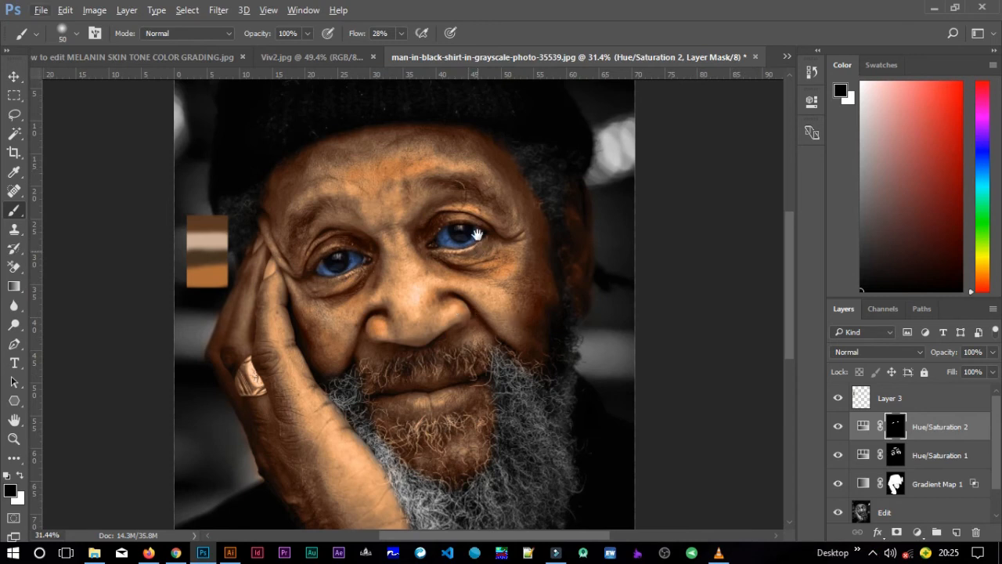
scroll(474, 235, "up", 5)
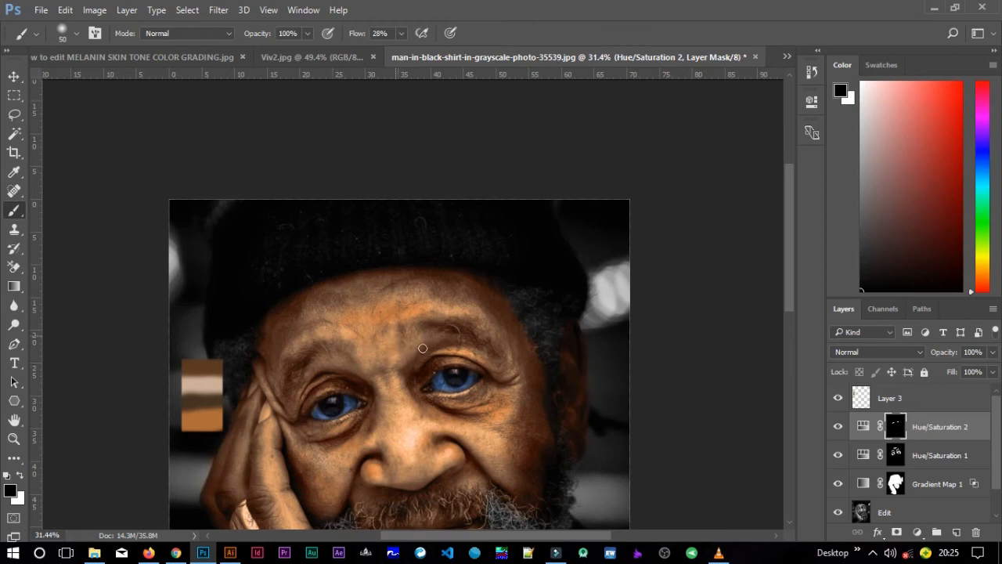
scroll(380, 401, "down", 1)
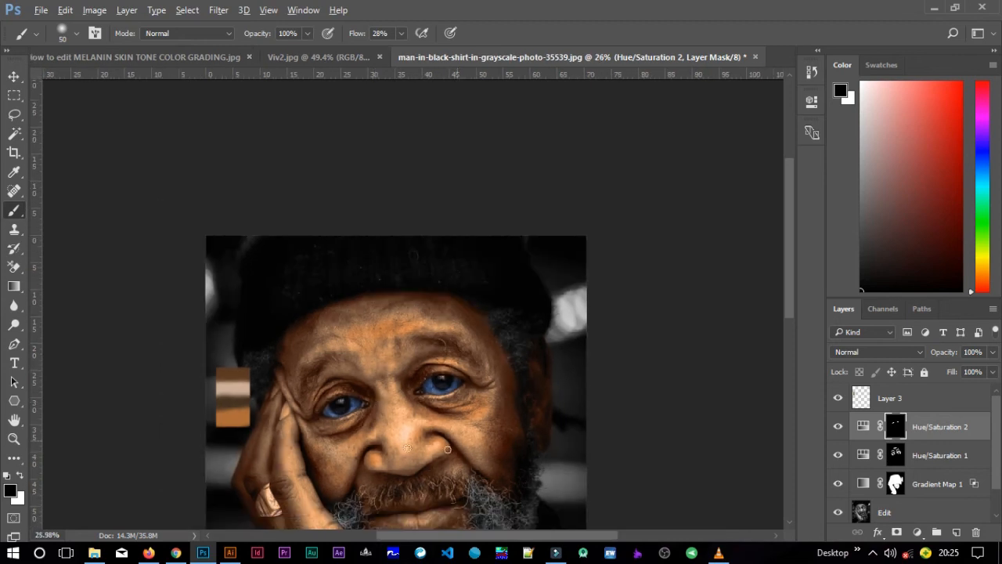
left_click_drag(507, 420, 485, 402)
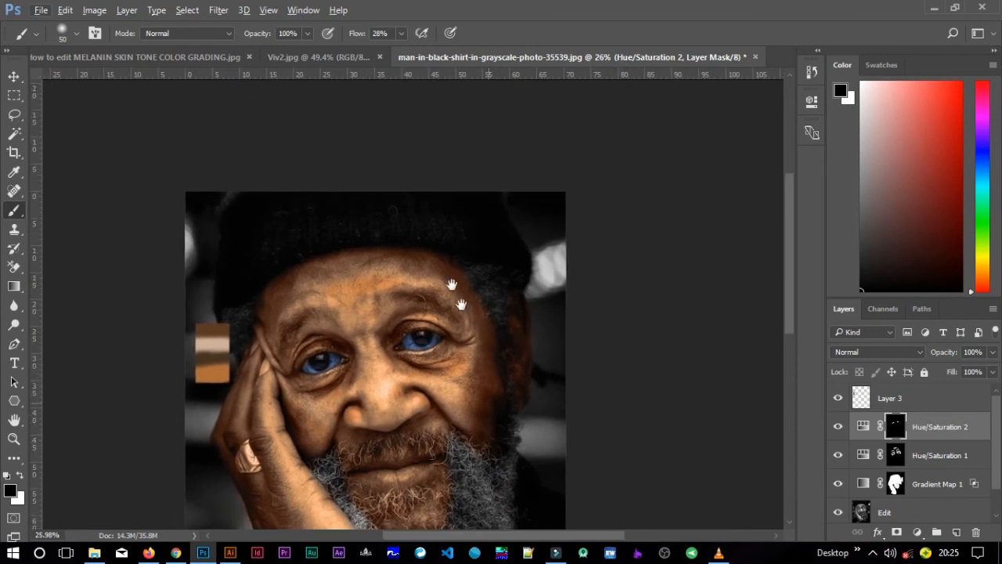
Add a third Hue/Saturation layer, colorize it with hue 197, saturation 48 and lightness -33
left_click(919, 531)
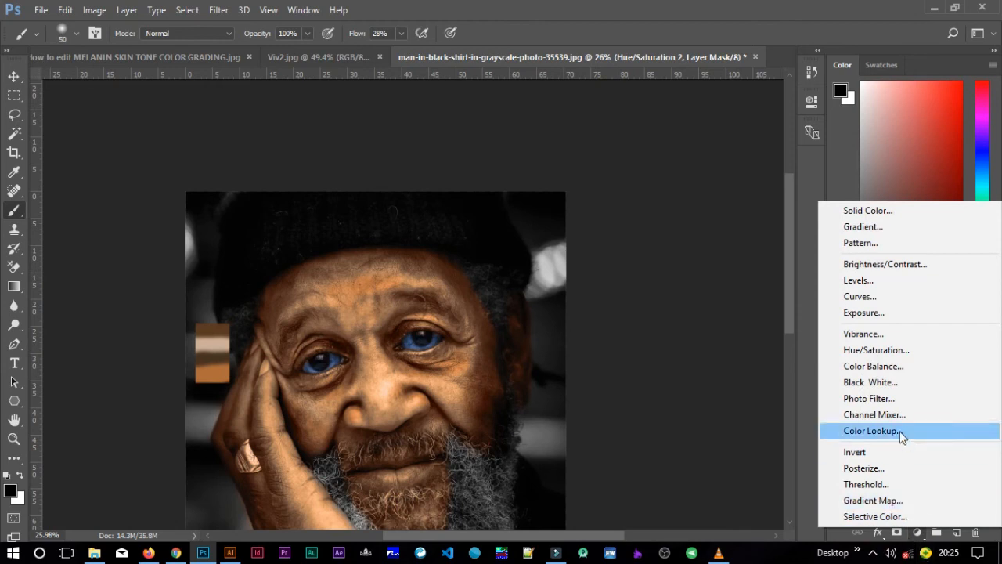
left_click(869, 350)
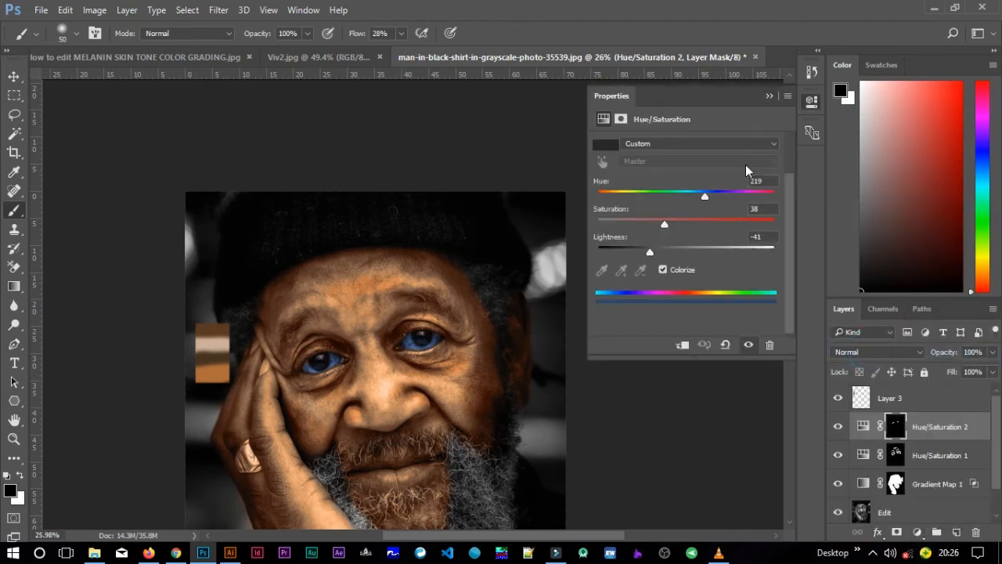
left_click(665, 270)
left_click_drag(599, 196, 689, 199)
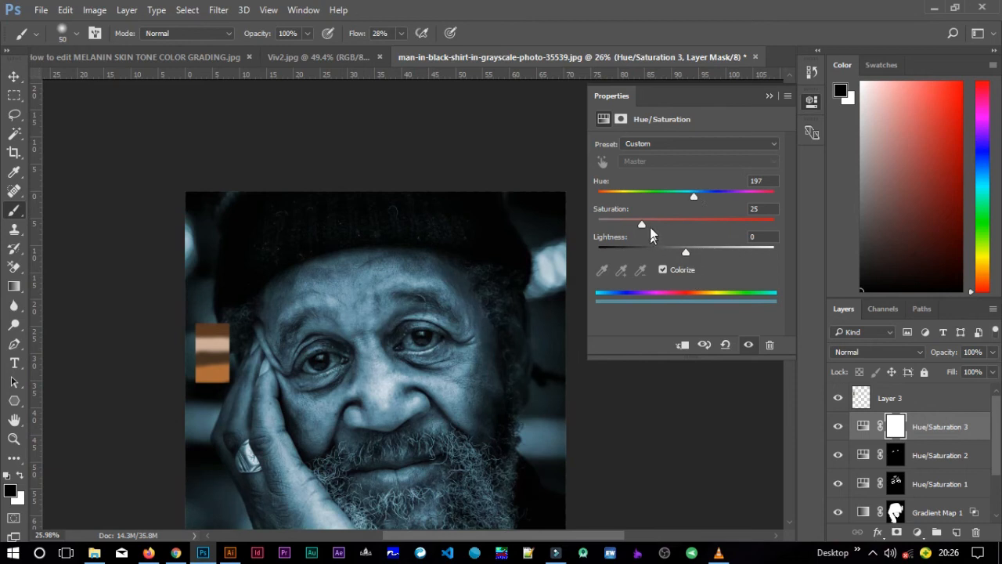
left_click_drag(644, 227, 658, 252)
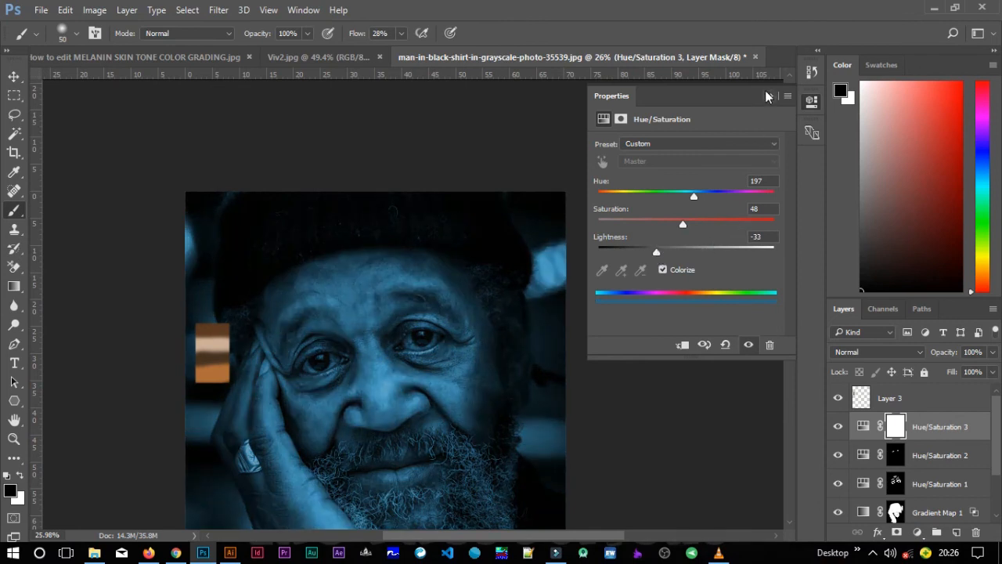
left_click(766, 94)
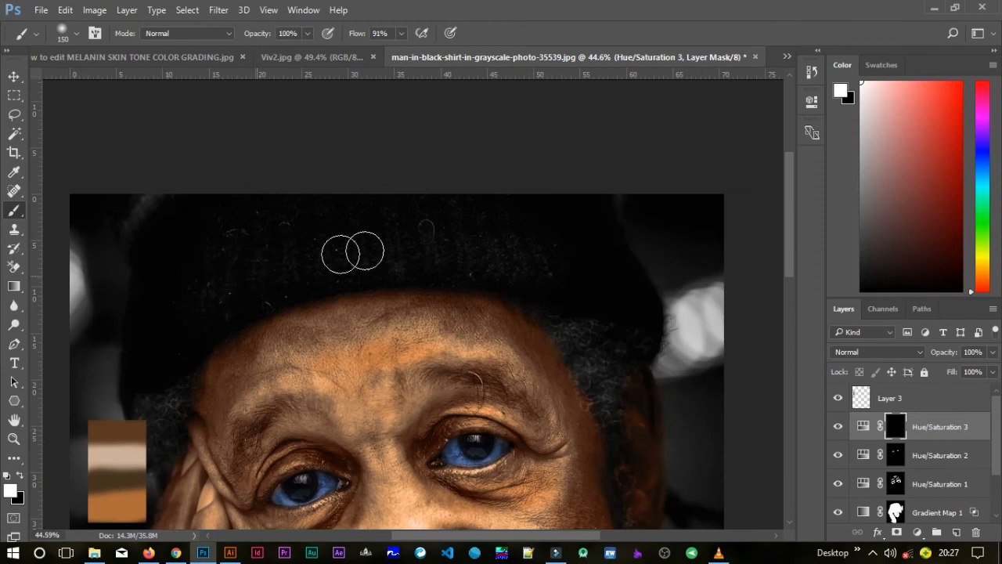
On the new mask, paint the hat area in white with a 150 px brush, then clean the forehead edge in black
mouse_move(426, 223)
left_mouse_down()
mouse_move(334, 233)
mouse_move(353, 238)
mouse_move(301, 258)
mouse_move(512, 250)
mouse_move(507, 230)
mouse_move(457, 216)
mouse_move(253, 220)
mouse_move(247, 270)
mouse_move(219, 279)
mouse_move(301, 280)
mouse_move(368, 259)
mouse_move(522, 262)
mouse_move(603, 278)
mouse_move(578, 253)
mouse_move(576, 233)
mouse_move(516, 205)
mouse_move(183, 213)
mouse_move(202, 231)
mouse_move(184, 273)
mouse_move(167, 271)
mouse_move(173, 319)
mouse_move(175, 257)
mouse_move(202, 225)
mouse_move(214, 284)
mouse_move(206, 313)
mouse_move(163, 328)
mouse_move(199, 300)
mouse_move(217, 227)
mouse_move(304, 216)
mouse_move(341, 233)
mouse_move(529, 229)
mouse_move(529, 252)
mouse_move(540, 244)
mouse_move(578, 281)
mouse_move(593, 252)
mouse_move(567, 214)
mouse_move(502, 200)
mouse_move(496, 215)
mouse_move(533, 237)
left_mouse_up()
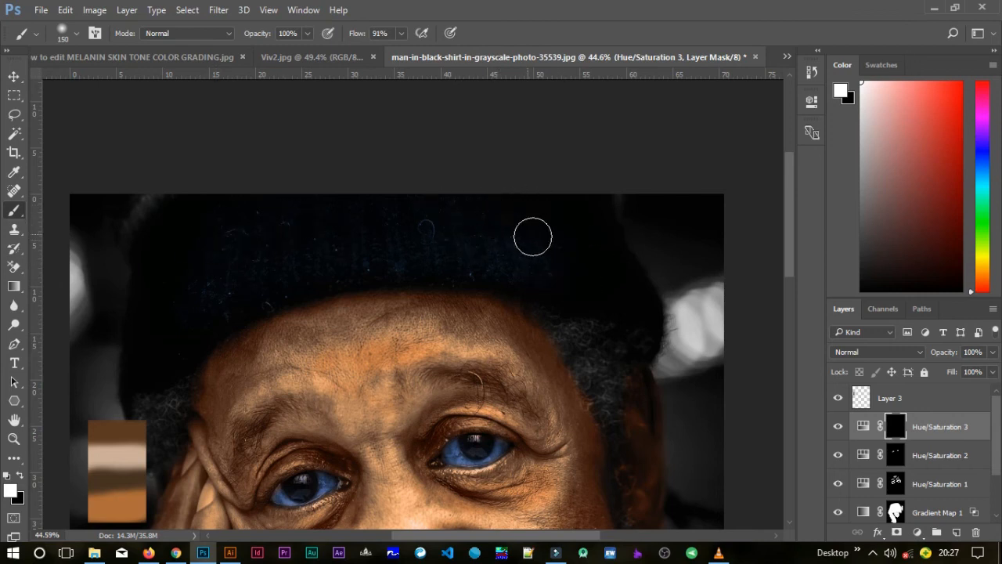
key("x")
left_click(209, 356)
mouse_move(209, 356)
left_mouse_down()
mouse_move(294, 333)
mouse_move(238, 331)
mouse_move(411, 306)
left_mouse_up()
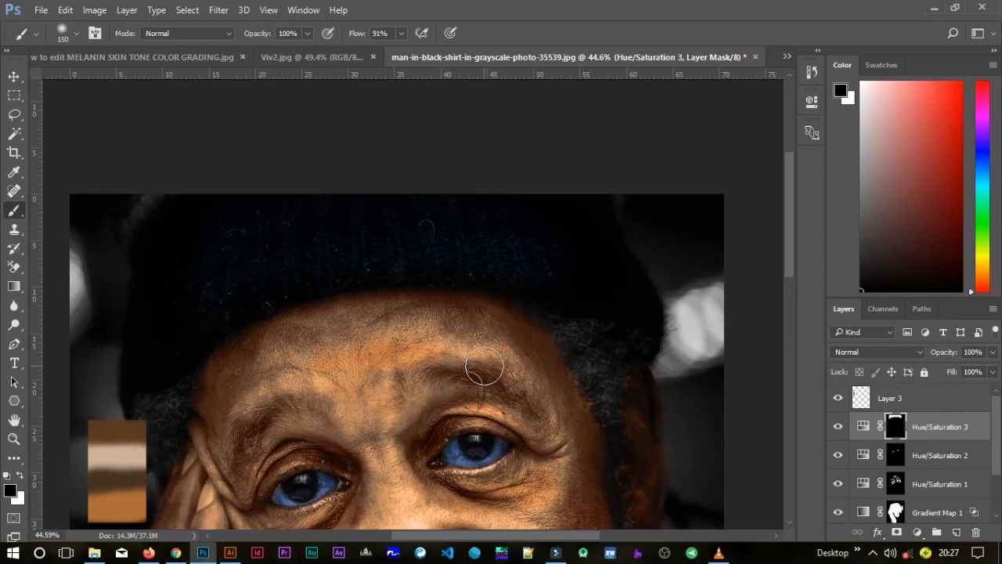
Toggle the Hue/Saturation 3 layer's visibility to compare the hat with and without it
scroll(483, 365, "down", 5)
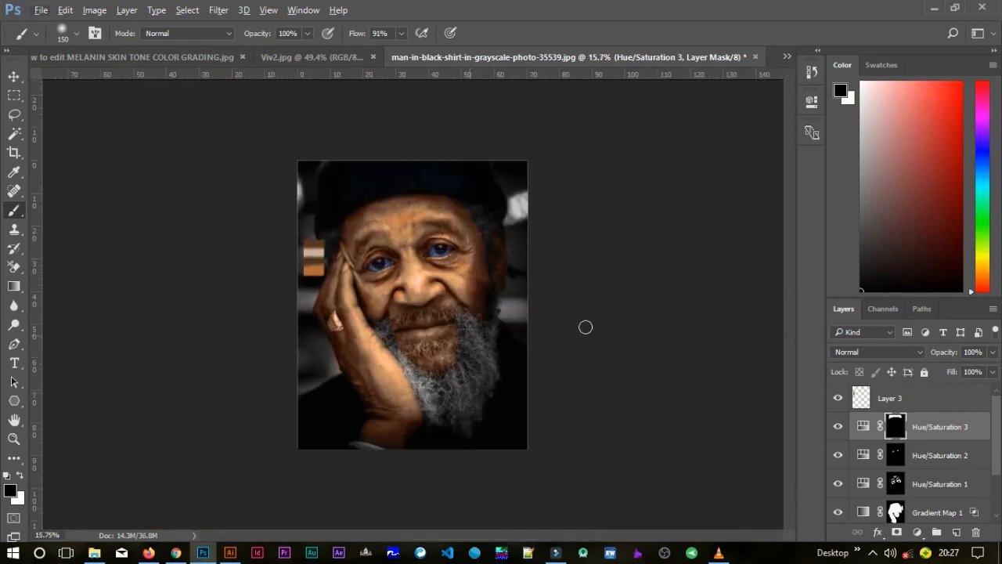
left_click(838, 427)
left_click(838, 428)
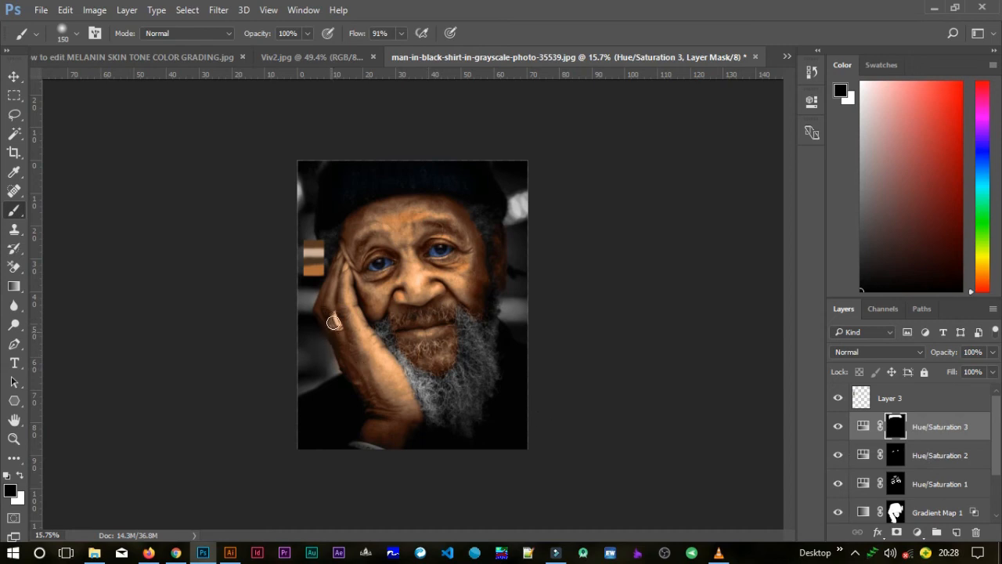
Select the Gradient Map 1 mask and paint black over the ring with a 90 px brush to remove its color
scroll(333, 321, "up", 2)
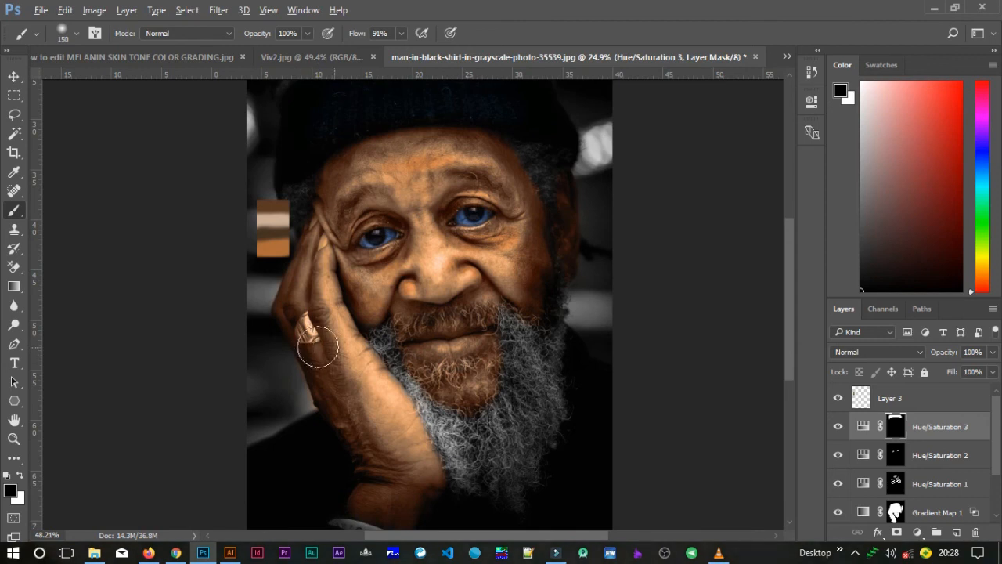
scroll(313, 348, "up", 3)
scroll(332, 315, "up", 2)
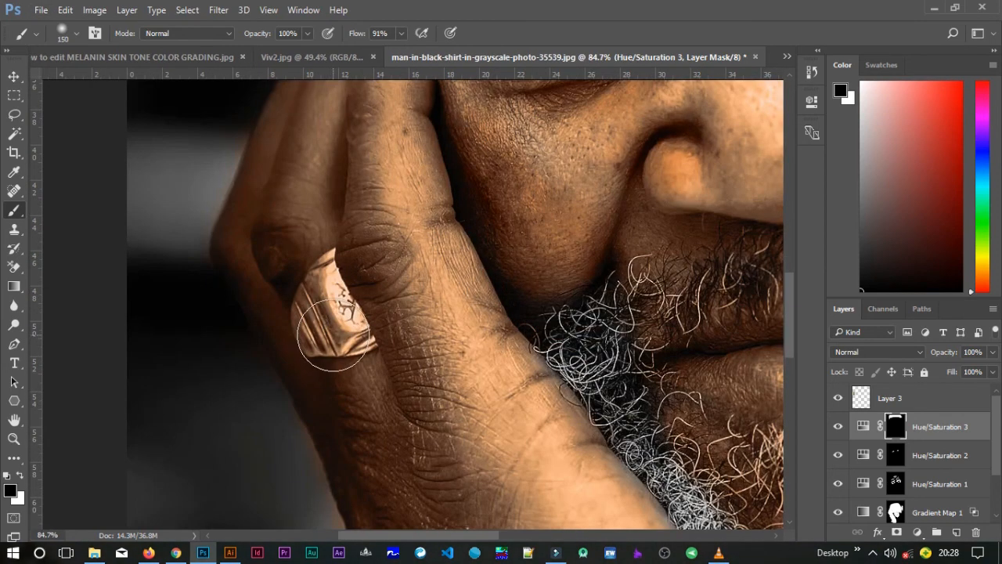
scroll(331, 330, "up", 1)
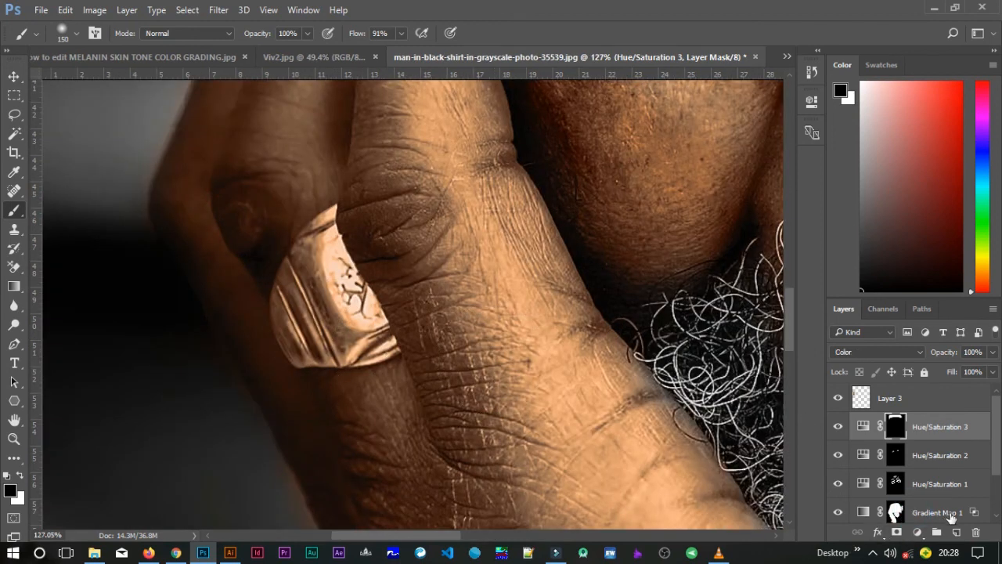
left_click(927, 511)
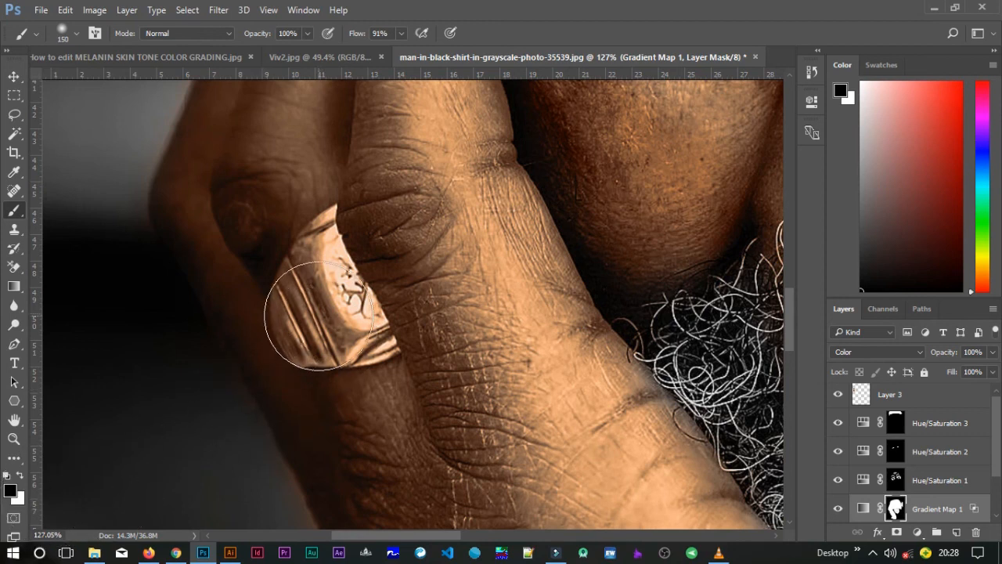
scroll(318, 315, "up", 1)
key("bracketleft")
key("bracketleft")
key("bracketleft")
key("bracketleft")
key("bracketleft")
key("bracketleft")
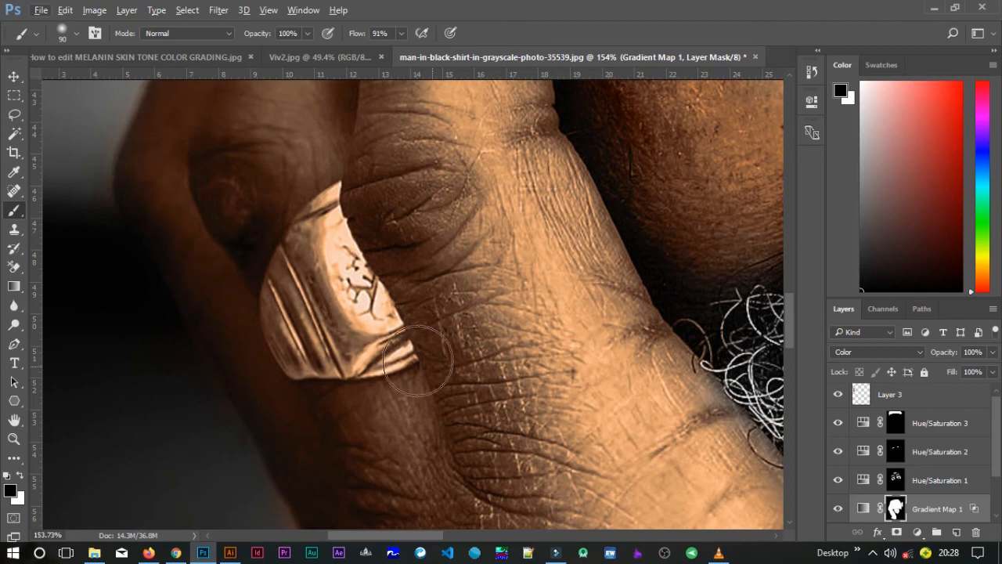
mouse_move(358, 331)
left_mouse_down()
mouse_move(353, 313)
mouse_move(338, 317)
mouse_move(317, 235)
mouse_move(321, 270)
mouse_move(282, 278)
mouse_move(292, 289)
mouse_move(290, 329)
mouse_move(298, 344)
mouse_move(307, 332)
mouse_move(317, 356)
mouse_move(378, 342)
mouse_move(372, 323)
mouse_move(374, 338)
mouse_move(393, 345)
mouse_move(374, 327)
mouse_move(368, 358)
mouse_move(297, 345)
mouse_move(306, 247)
mouse_move(323, 241)
mouse_move(337, 191)
mouse_move(328, 213)
left_mouse_up()
Reduce the brush to 25 px and touch up the ring's edge on the Gradient Map mask
key("bracketleft")
key("bracketleft")
key("bracketleft")
key("bracketleft")
key("bracketleft")
key("bracketleft")
left_click(330, 207)
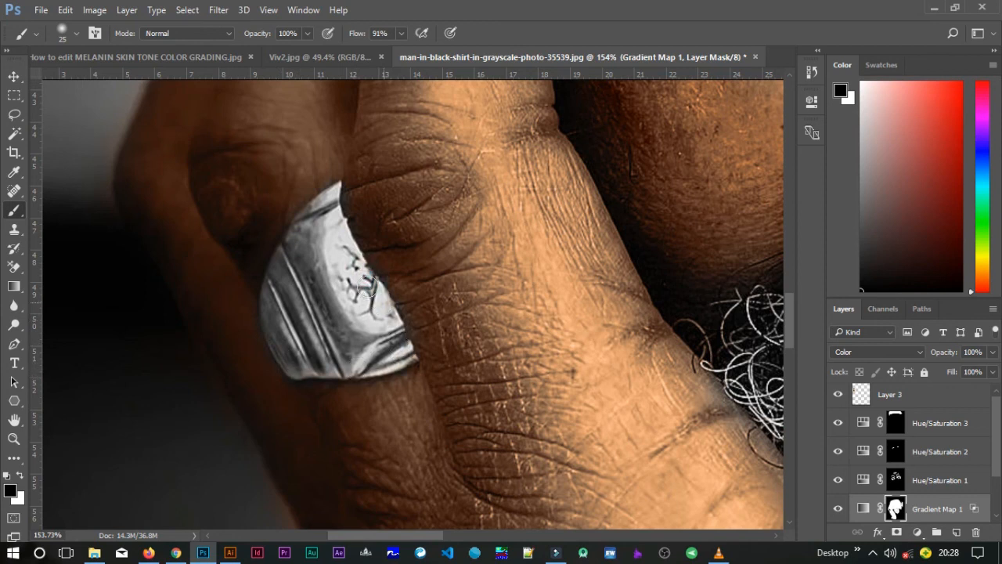
scroll(418, 330, "down", 9)
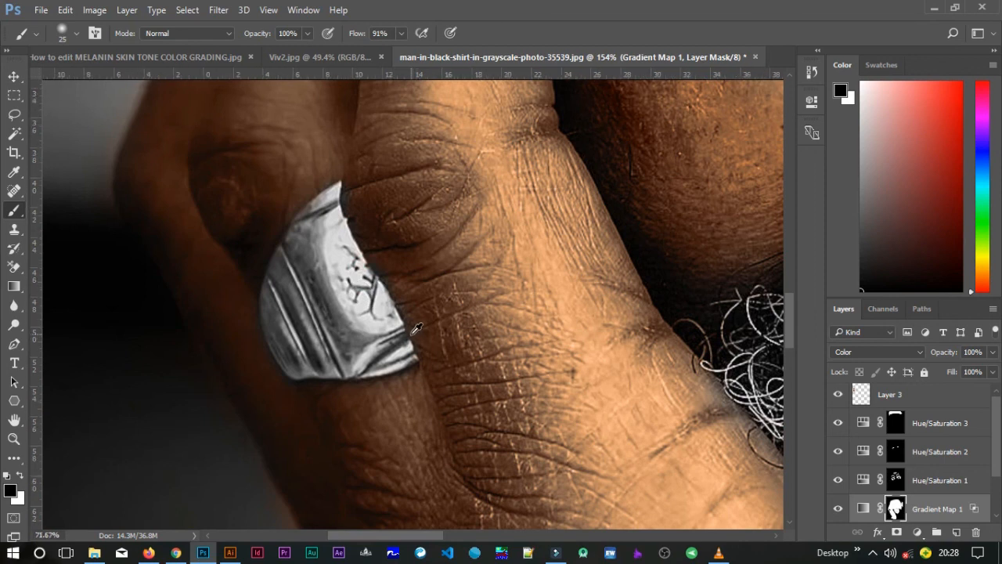
Zoom out and delete the color swatch sample layer (Layer 3) from the canvas
scroll(440, 362, "down", 5)
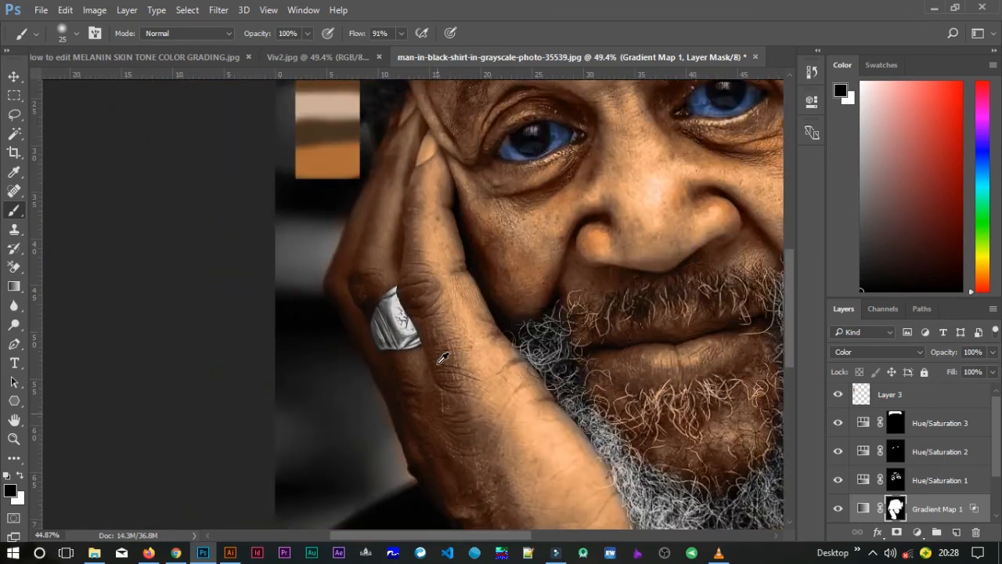
scroll(442, 357, "down", 3)
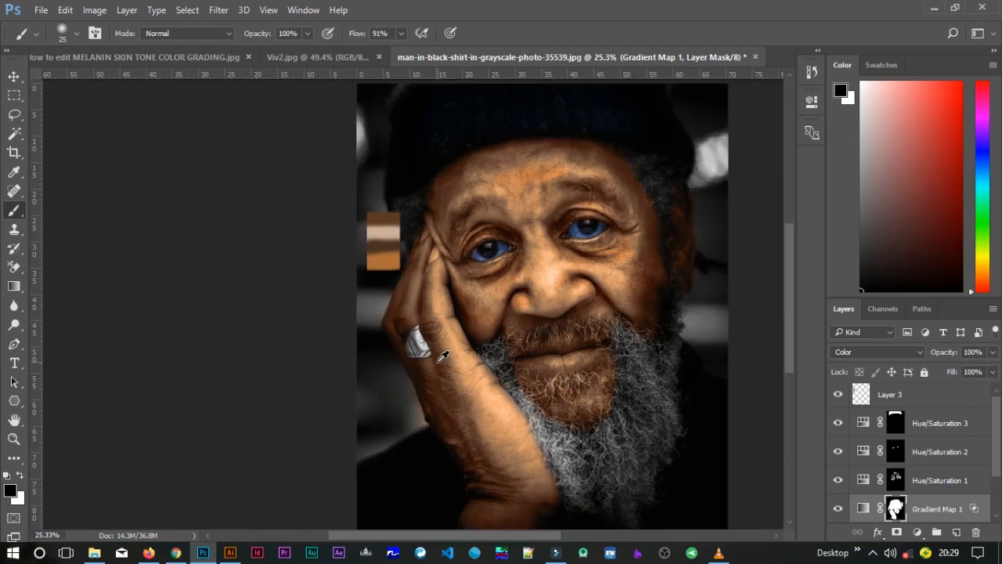
scroll(442, 357, "down", 3)
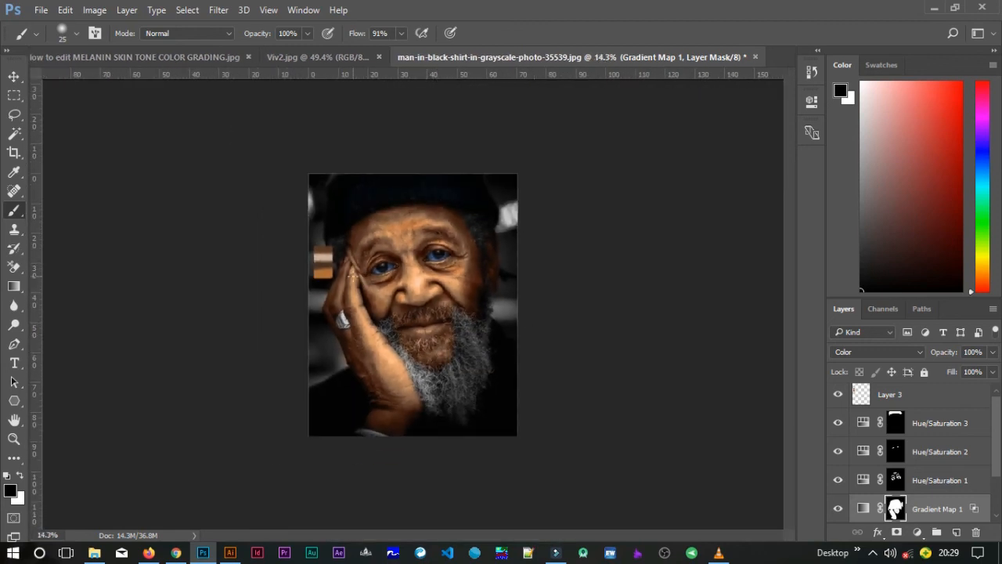
key("v")
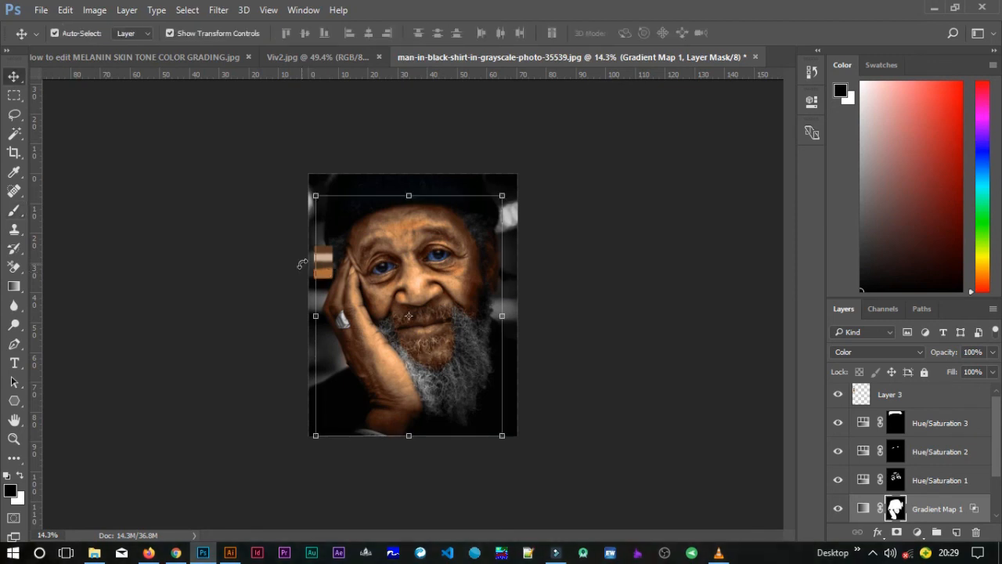
left_click(595, 295)
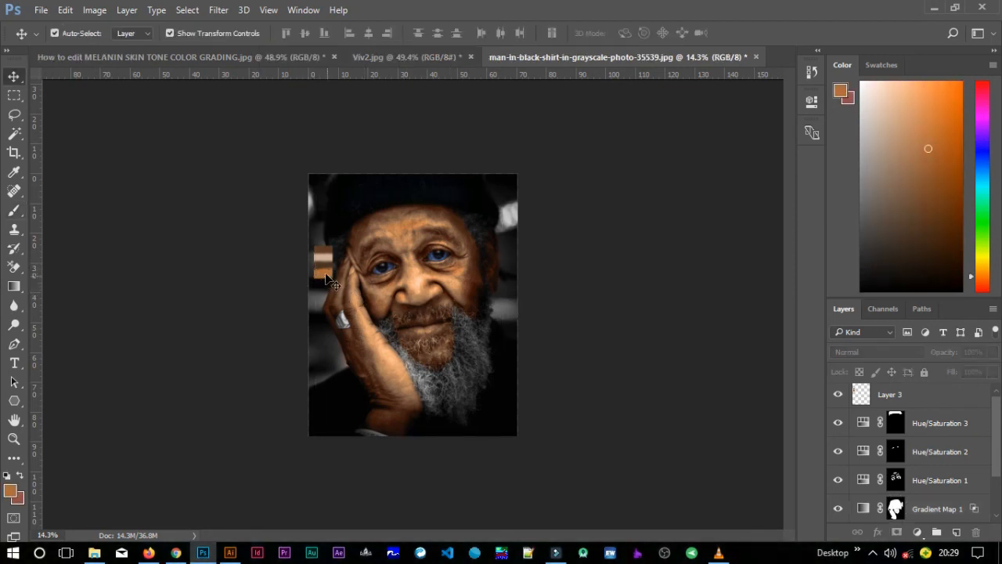
left_click(324, 273)
key("Delete")
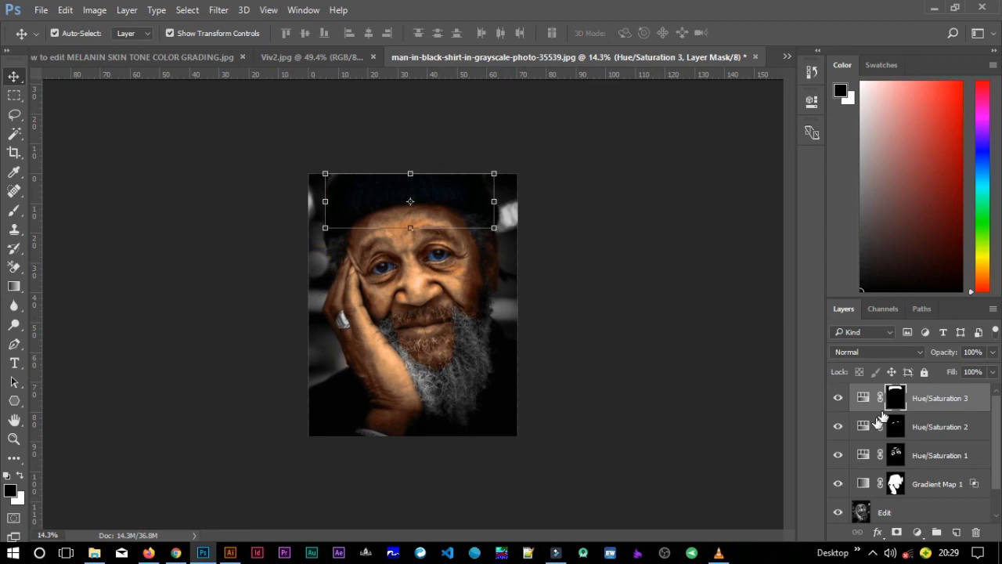
Select all adjustment layers from Hue/Saturation 3 down to Gradient Map 1 and group them into Group 1
scroll(996, 460, "down", 1)
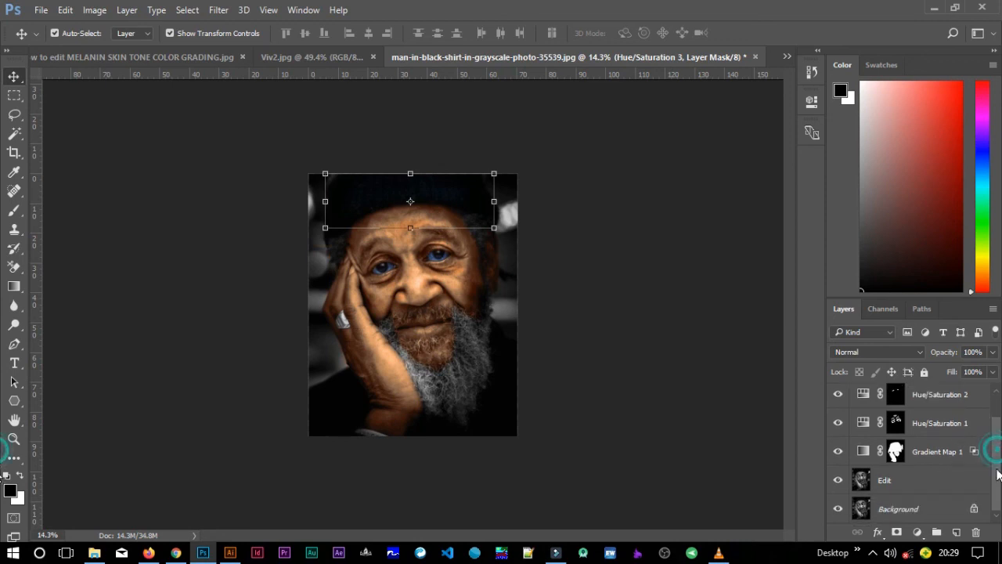
left_click(926, 454)
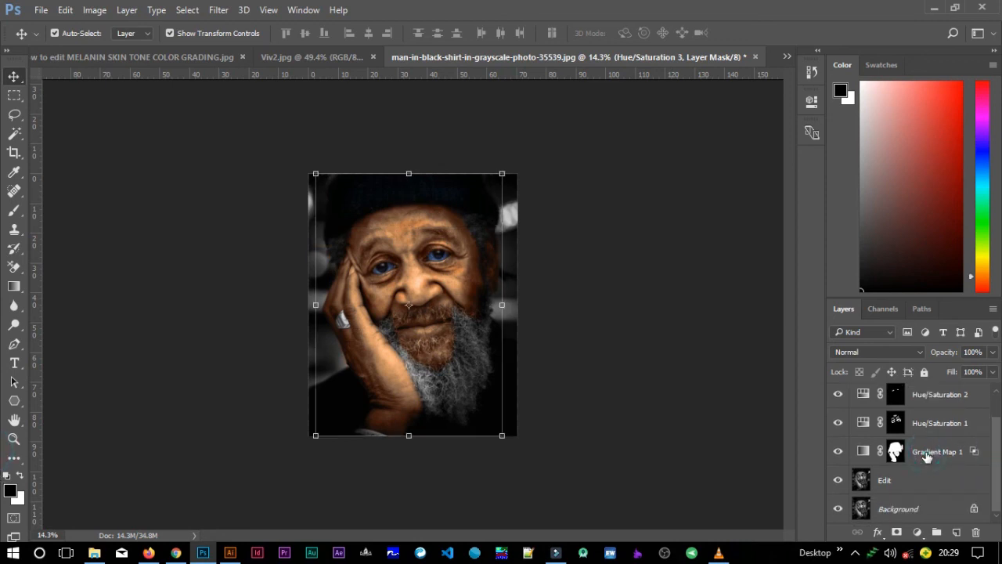
left_click_drag(925, 457, 937, 532)
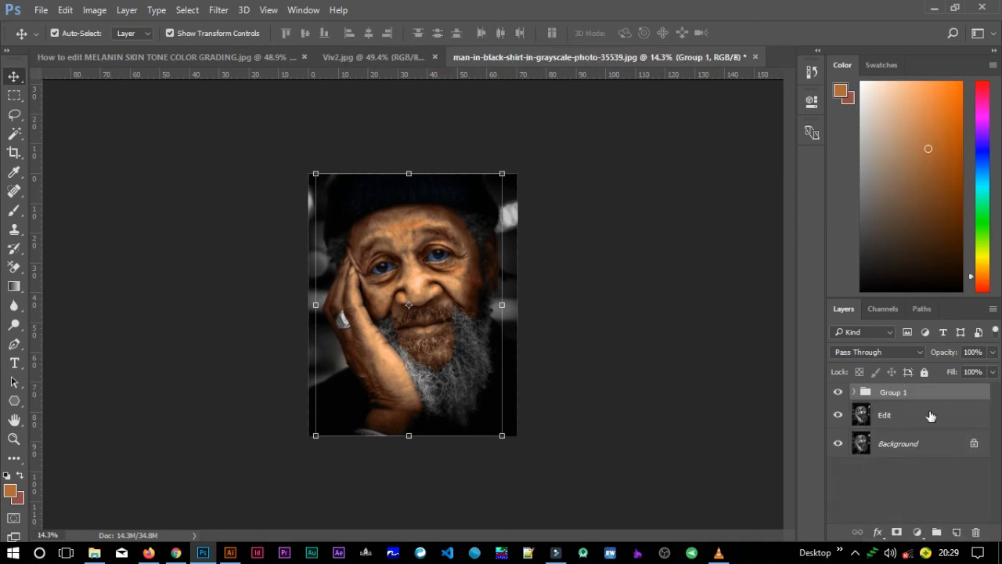
Toggle Group 1's visibility, then lower the group's opacity to about 65%
left_click(838, 392)
left_click(837, 392)
left_click(992, 352)
left_click_drag(992, 369, 966, 372)
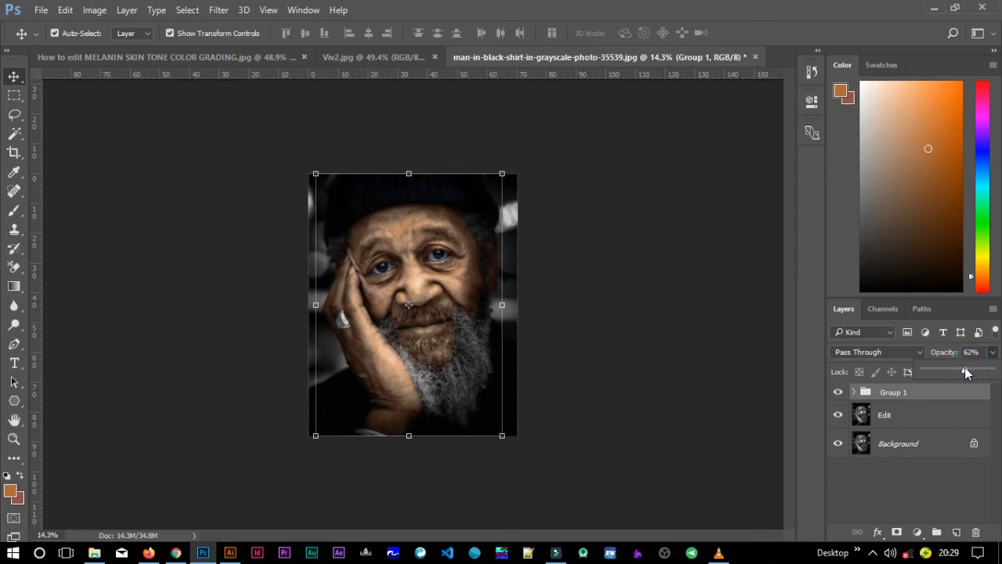
left_click(580, 393)
left_click(579, 394)
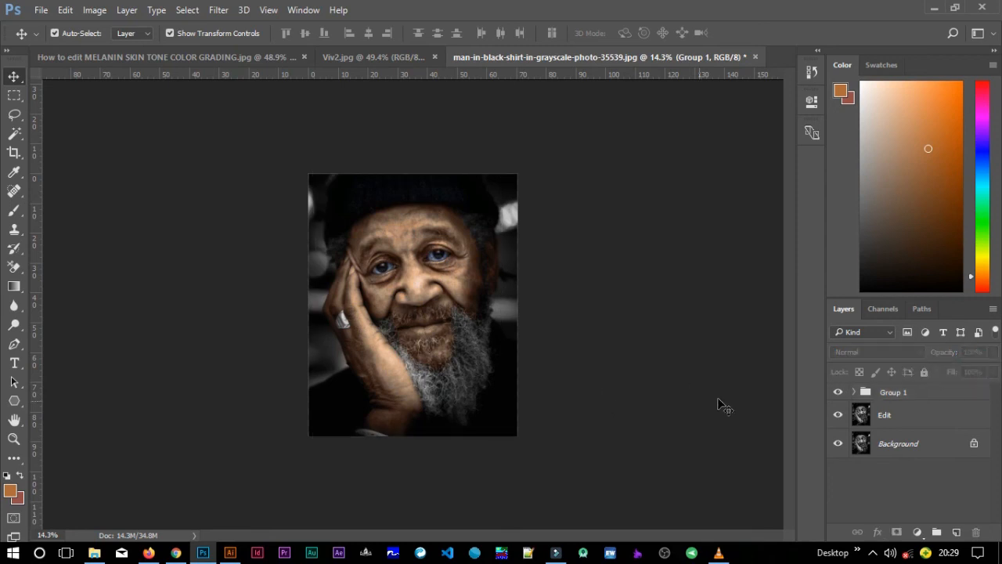
Toggle Group 1's visibility repeatedly at different zoom levels to compare the colorized portrait with the grayscale original
left_click(839, 393)
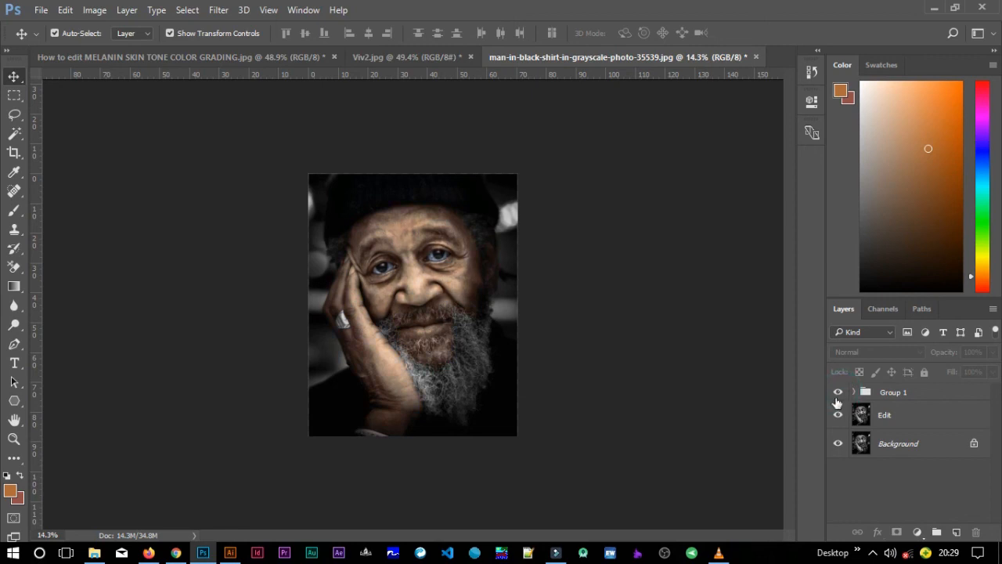
left_click(839, 392)
left_click(839, 392)
left_click(894, 392)
left_click(992, 353)
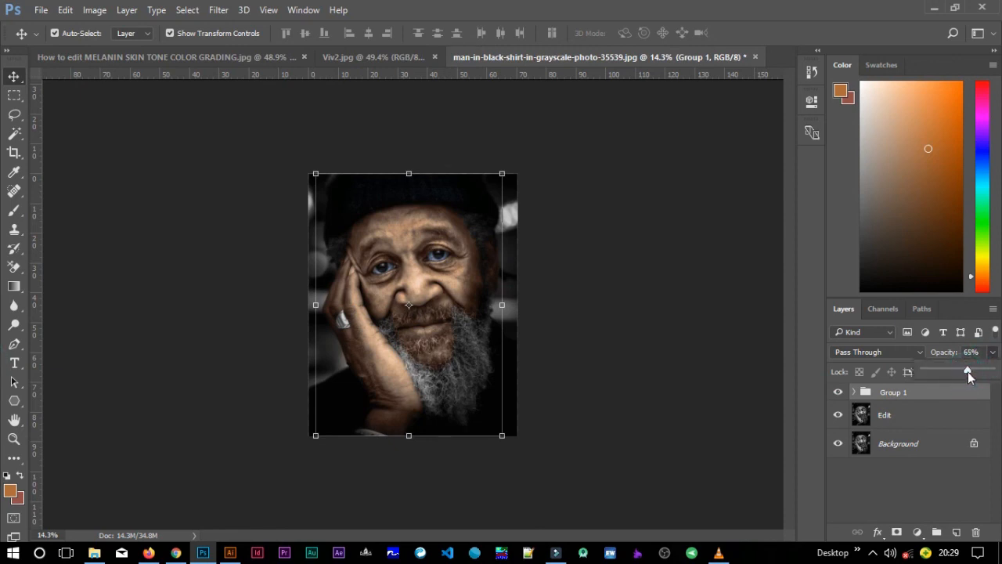
left_click(666, 412)
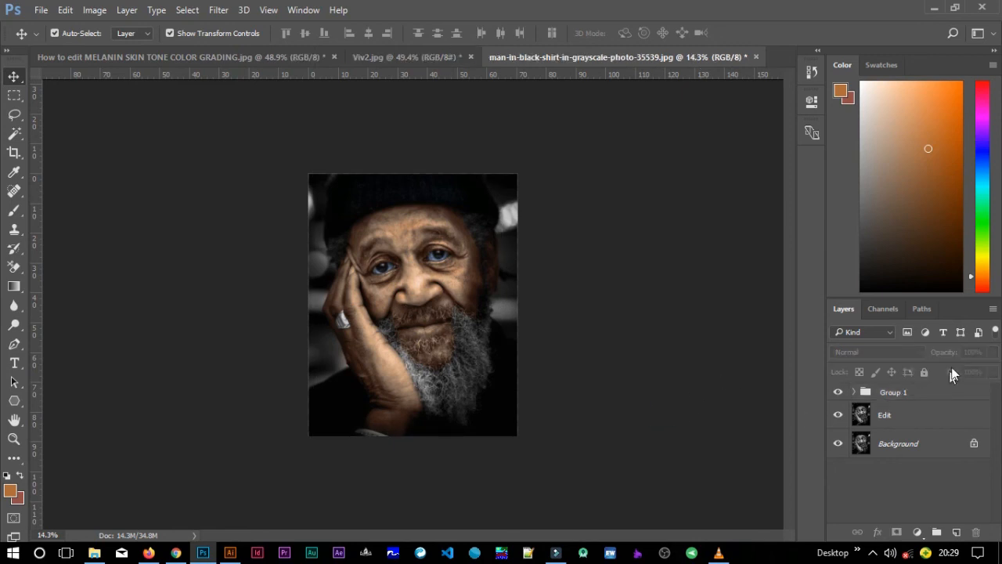
scroll(395, 352, "up", 3)
scroll(395, 353, "up", 1)
scroll(395, 347, "down", 2)
scroll(452, 314, "down", 1)
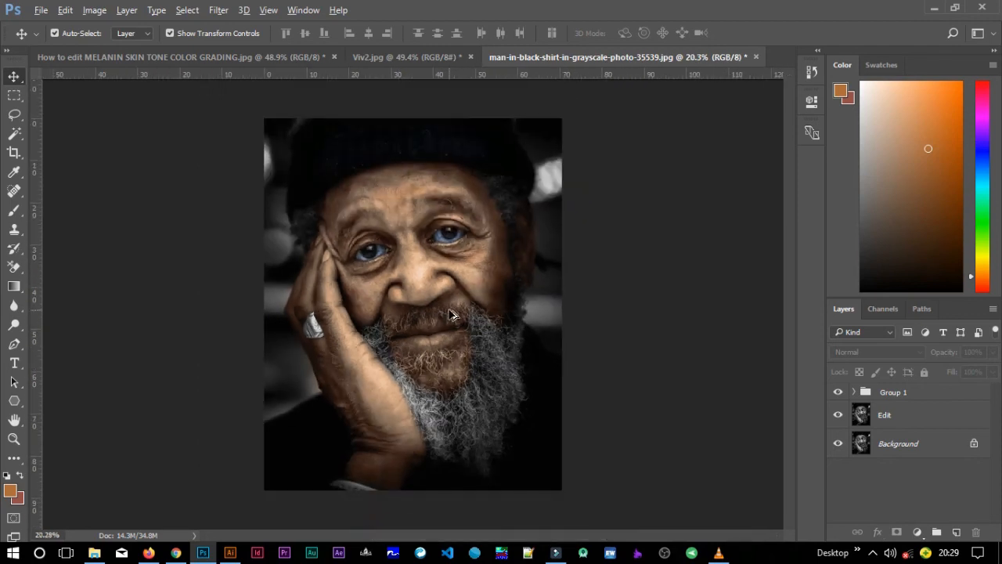
scroll(452, 314, "down", 1)
left_click(838, 393)
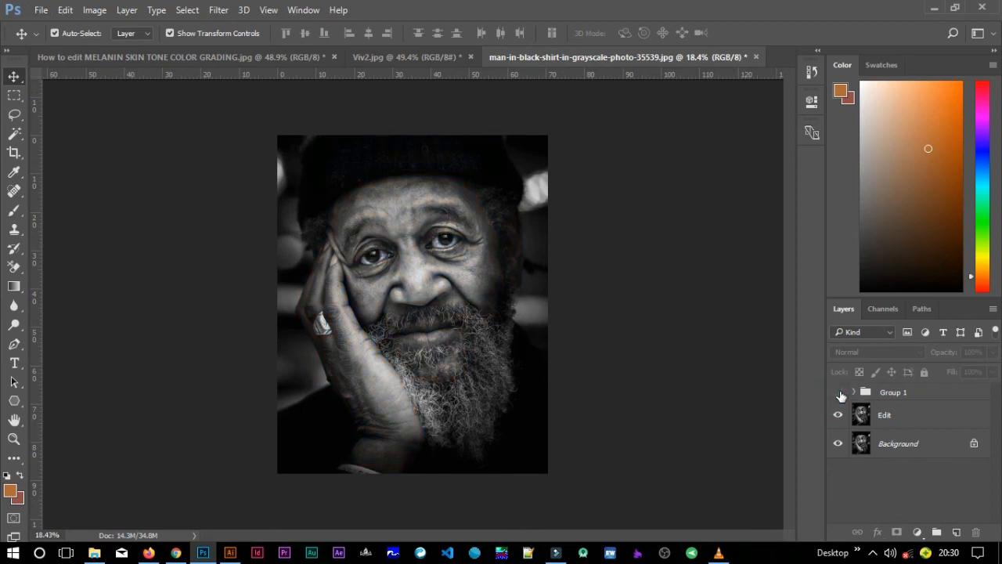
left_click(838, 392)
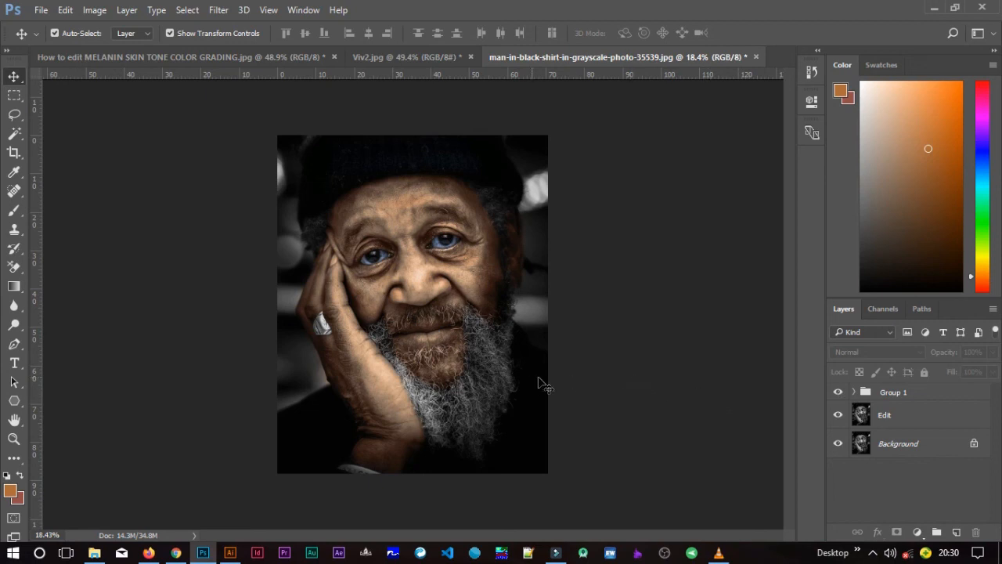
scroll(405, 360, "down", 3)
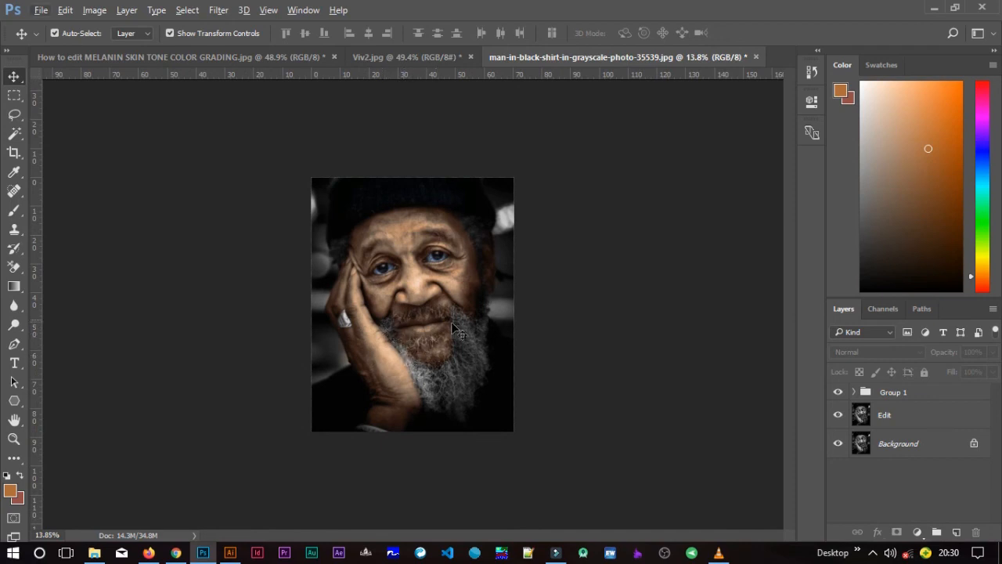
scroll(440, 358, "up", 3)
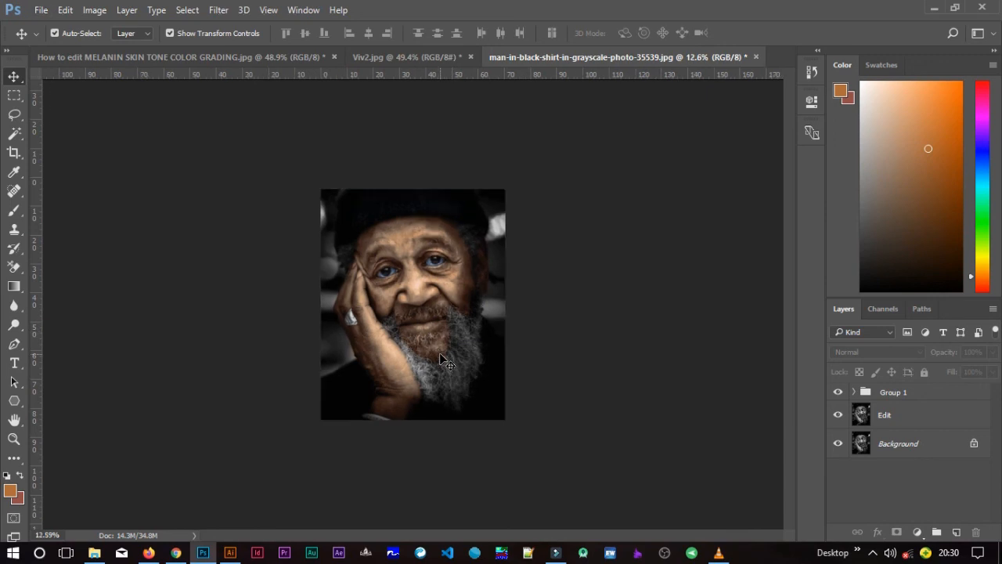